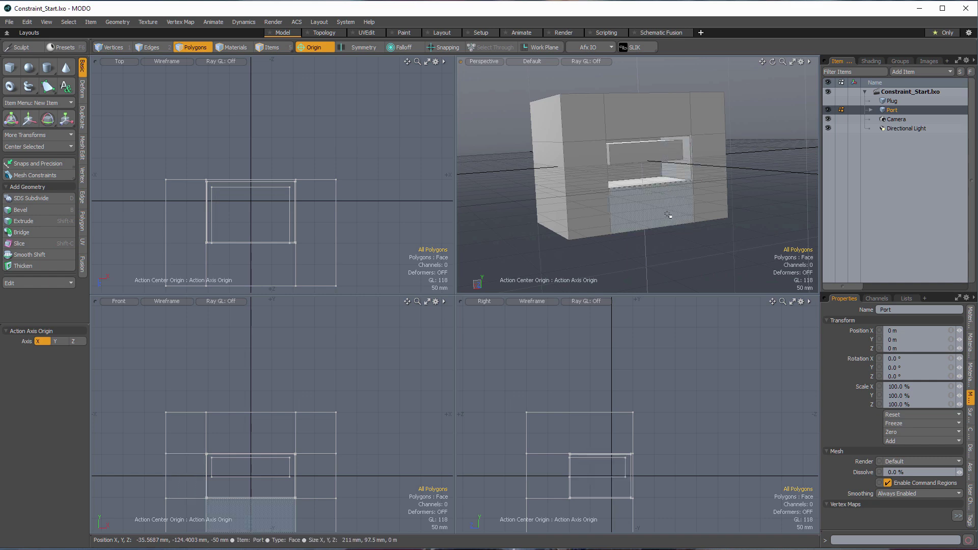
Step: Examine the Port block and its front opening from several angles
alt+drag(649, 179, 613, 164)
click(614, 164)
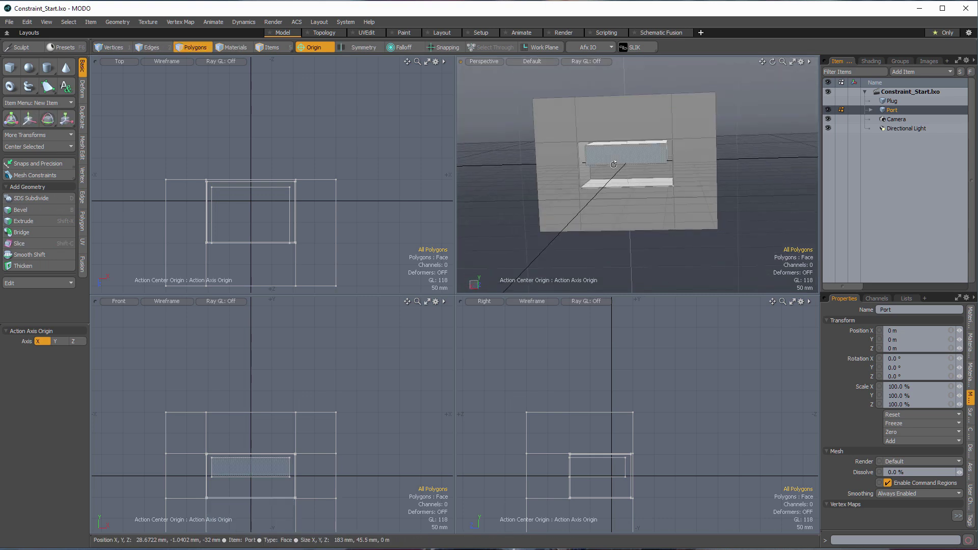
alt+drag(679, 174, 694, 160)
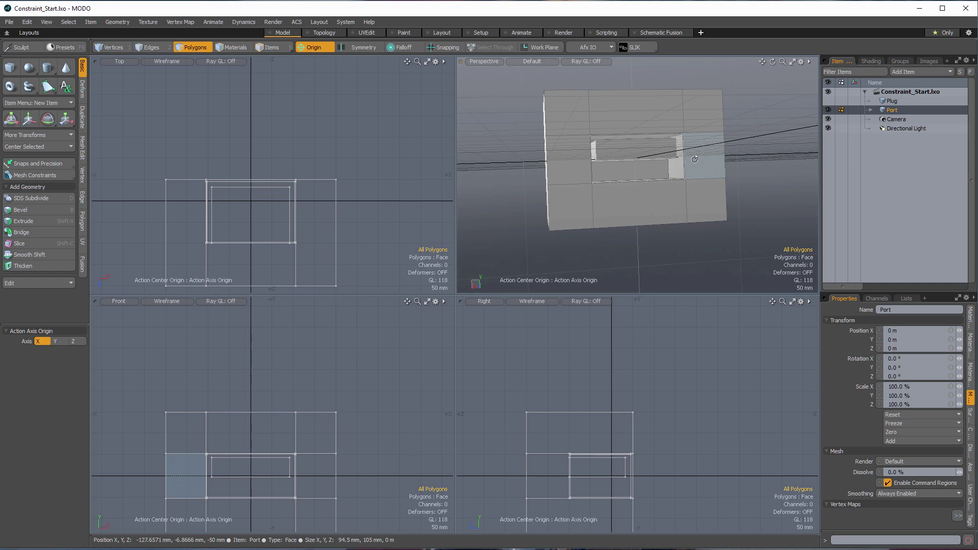
alt+drag(695, 160, 723, 183)
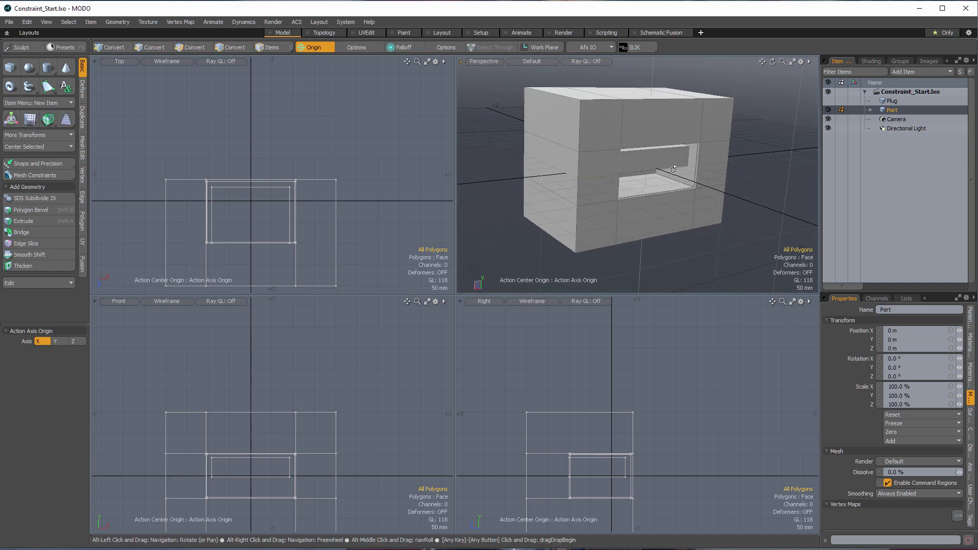
mouse_move(661, 174)
alt+mouse_down()
mouse_move(622, 154)
mouse_move(657, 130)
mouse_move(742, 194)
mouse_move(713, 168)
mouse_move(753, 153)
mouse_move(805, 175)
mouse_move(662, 179)
alt+mouse_up()
Step: Show only the Plug mesh with the Port hidden and examine the Plug's shape up close
click(828, 101)
click(828, 110)
click(890, 101)
ctrl+alt+drag(662, 179, 713, 174)
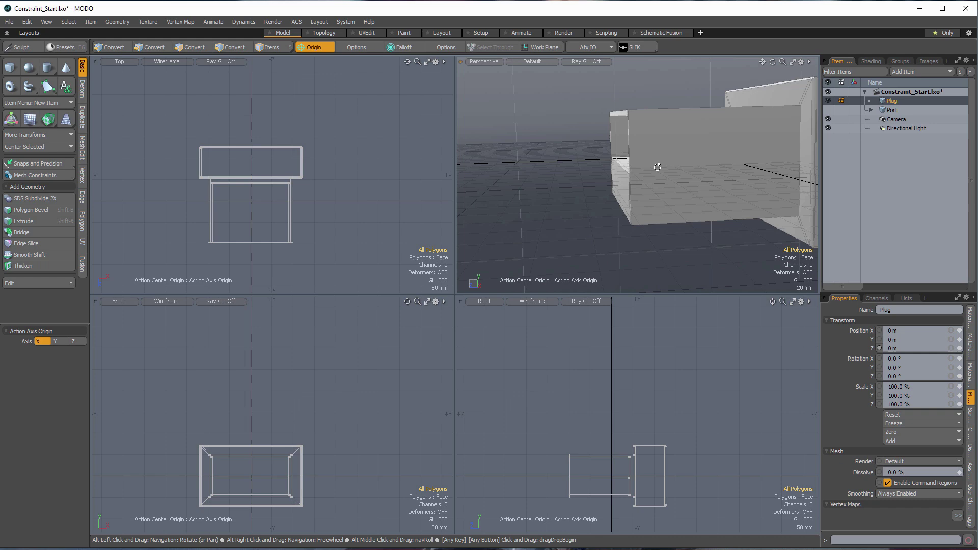
Step: Unhide the Port and examine how the Plug fits into its opening
click(828, 110)
ctrl+alt+drag(621, 484, 654, 413)
mouse_move(654, 413)
ctrl+alt+mouse_down()
mouse_move(636, 413)
mouse_move(641, 422)
mouse_move(639, 413)
ctrl+alt+mouse_up()
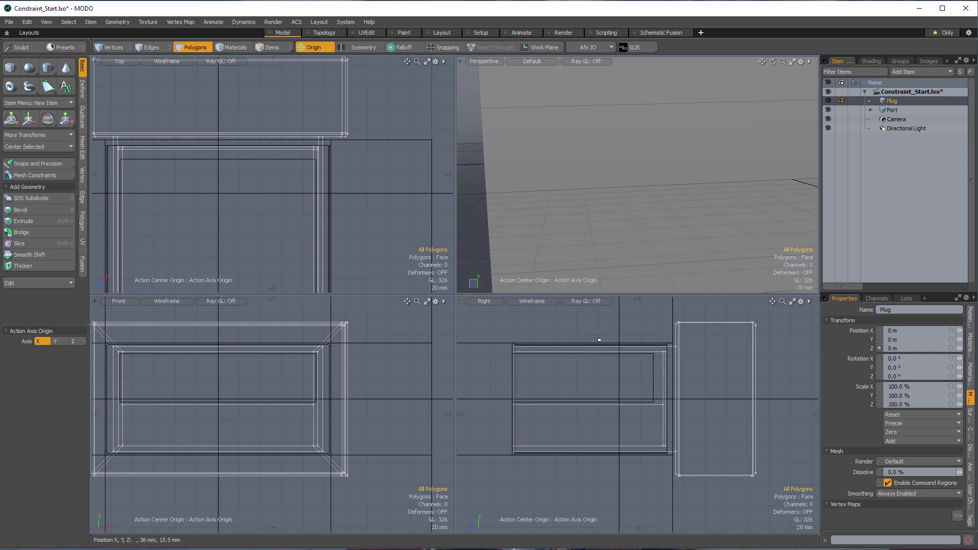
alt+drag(611, 204, 638, 170)
scroll(615, 184, down, 5)
scroll(609, 180, up, 1)
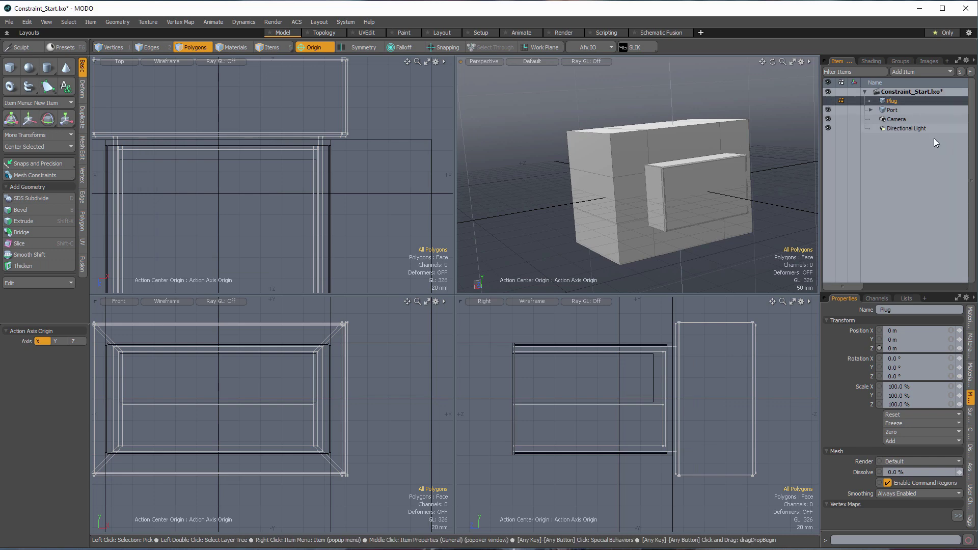
Step: Select the Port mesh and switch to the Animate layout
click(891, 110)
alt+drag(759, 173, 625, 173)
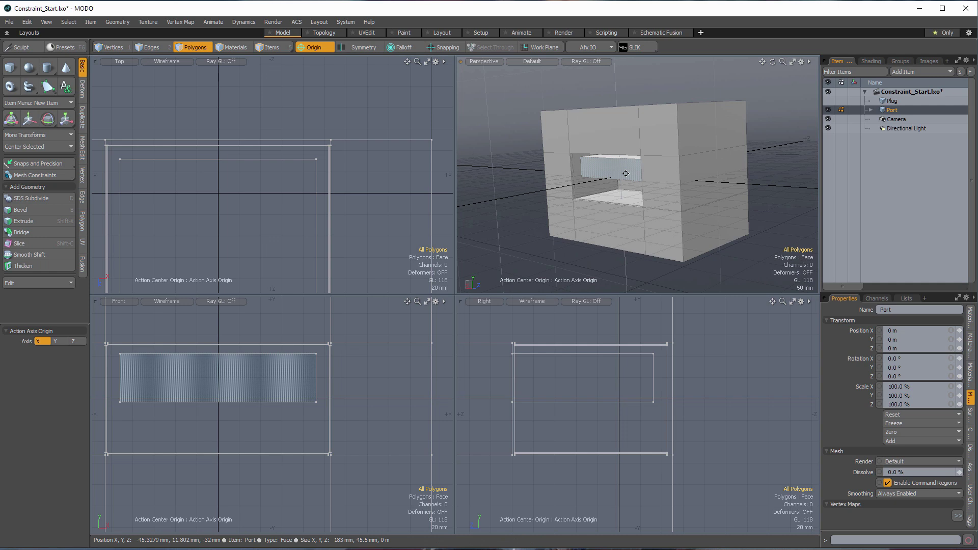
alt+drag(626, 173, 727, 158)
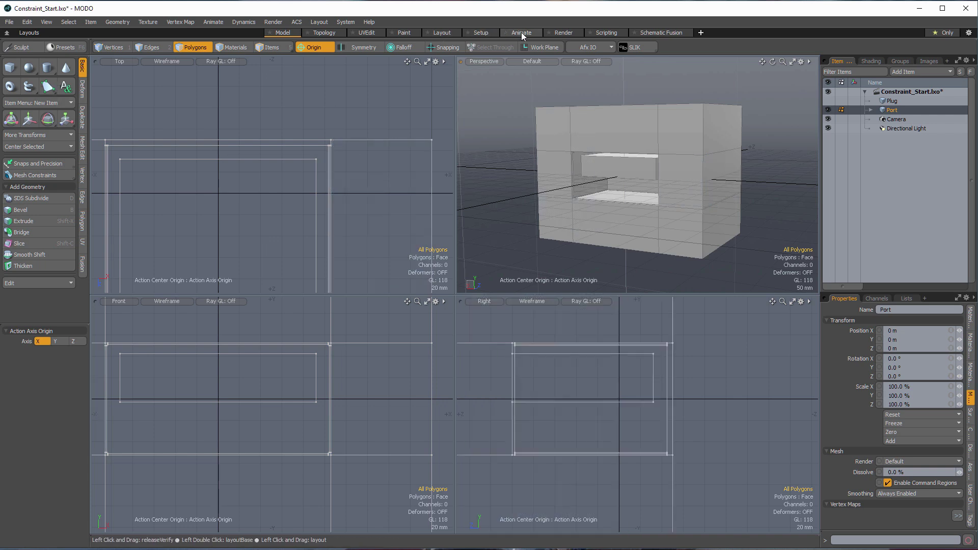
click(482, 33)
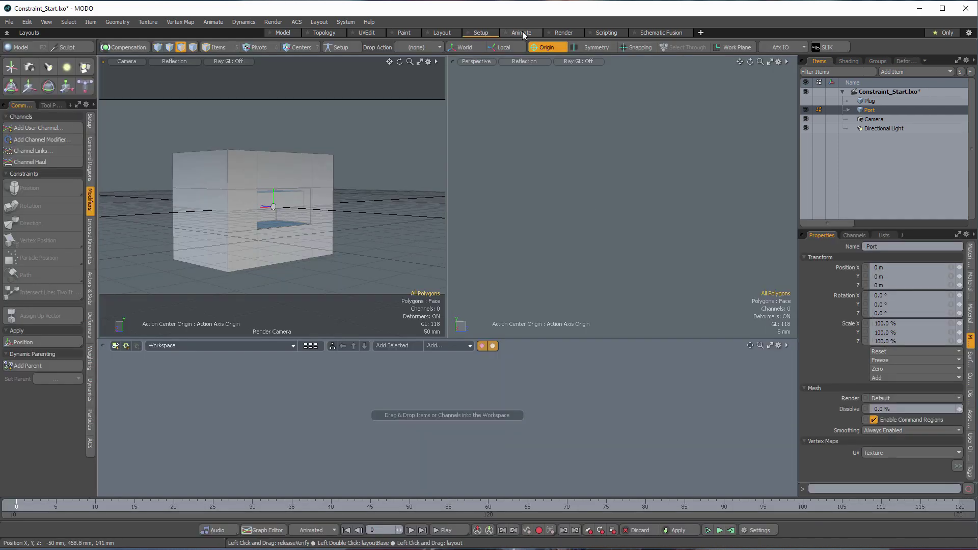
click(507, 32)
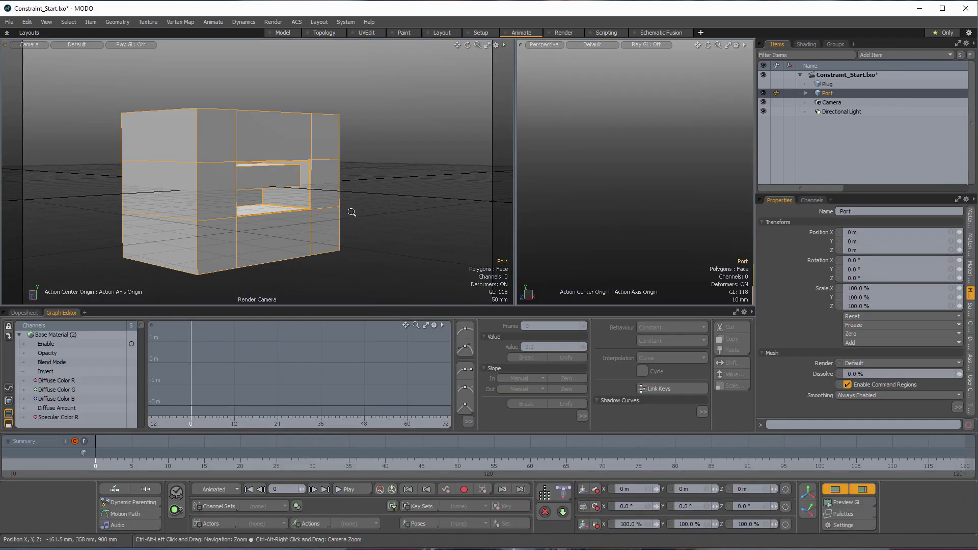
Step: Delete the second viewport and switch the remaining camera view to Perspective with the Port framed
right_click(520, 44)
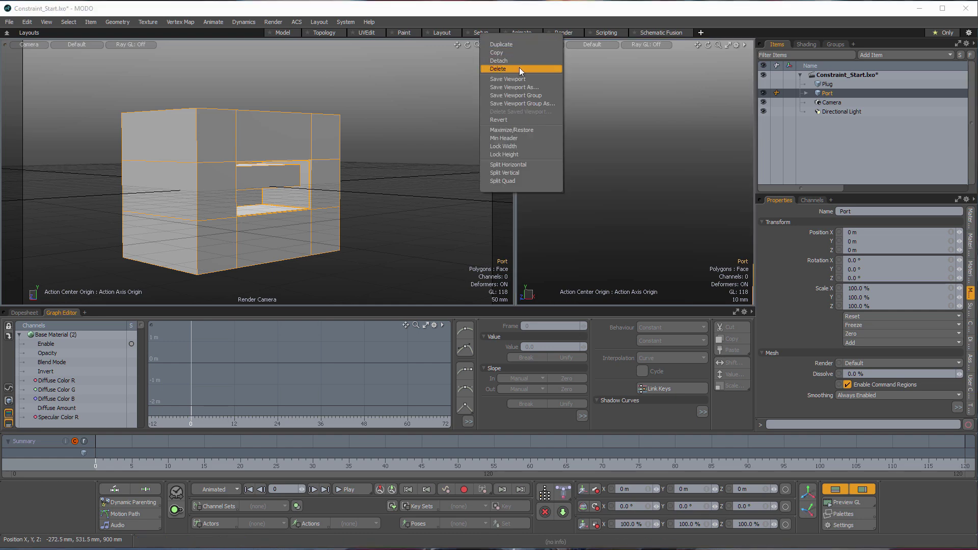
click(518, 68)
alt+drag(539, 171, 428, 191)
key(ctrl+space)
click(456, 174)
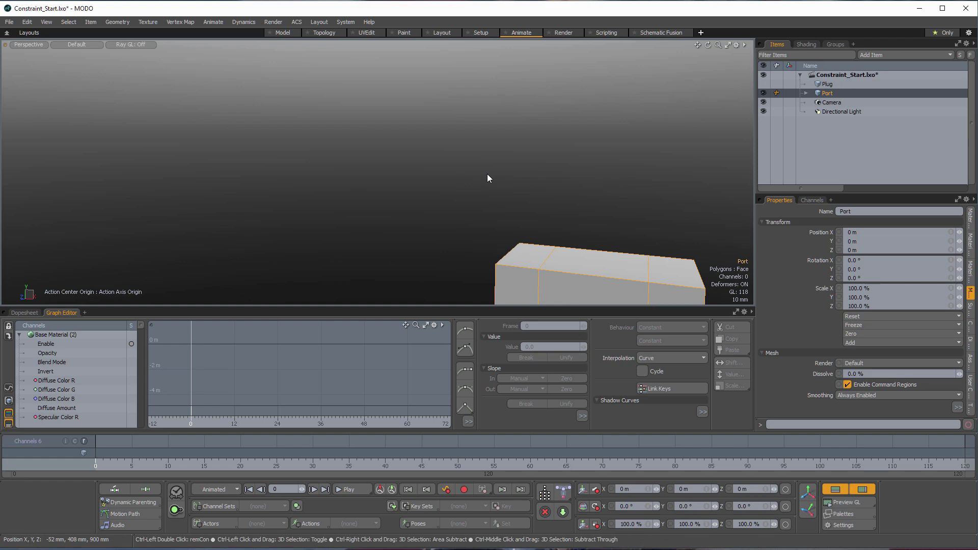
alt+drag(487, 177, 427, 201)
key(shift+a)
alt+drag(516, 204, 427, 235)
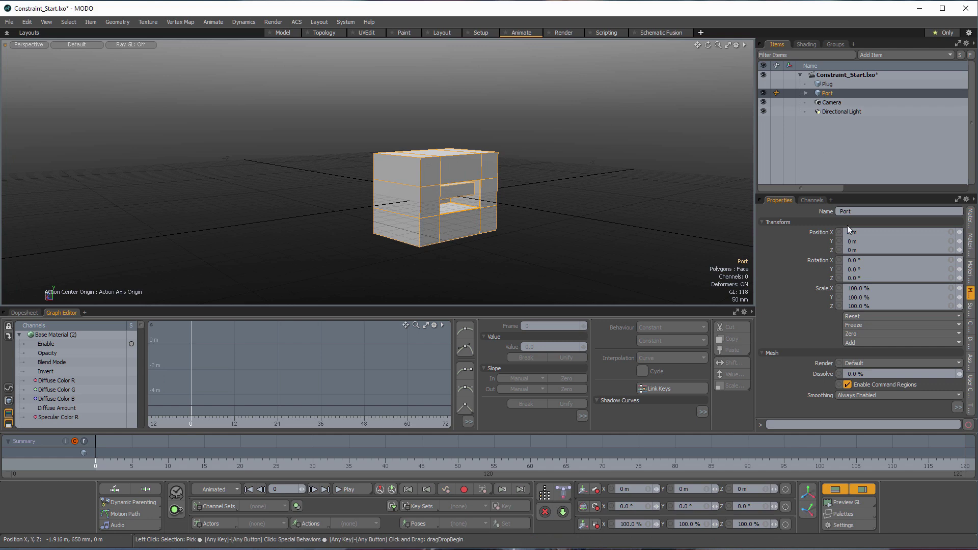
Step: Keyframe the Port's position and rotation at frame 0 and move it to X 480 mm, Y 375 mm, Z 1.175 m at frame 120
drag(839, 231, 838, 274)
alt+drag(487, 191, 372, 197)
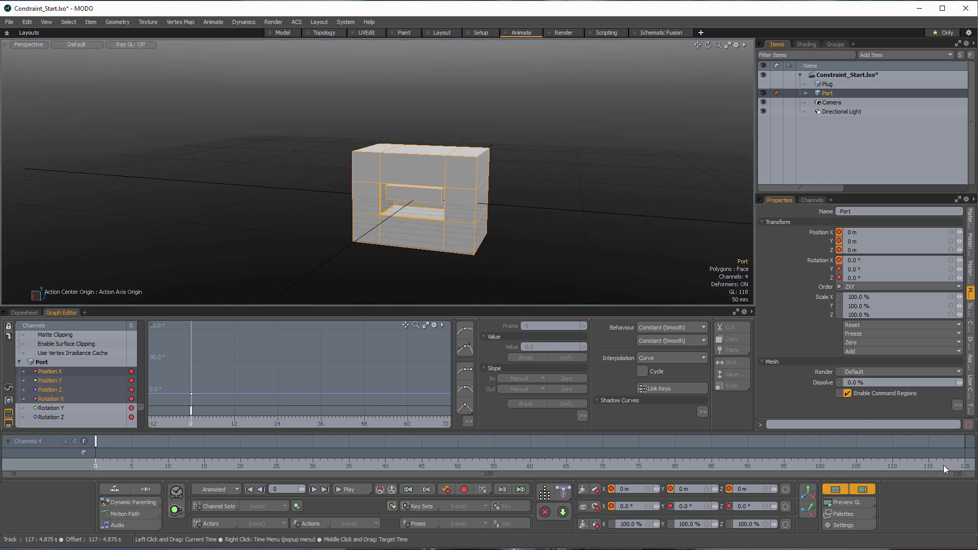
click(964, 466)
alt+drag(616, 221, 509, 244)
key(w)
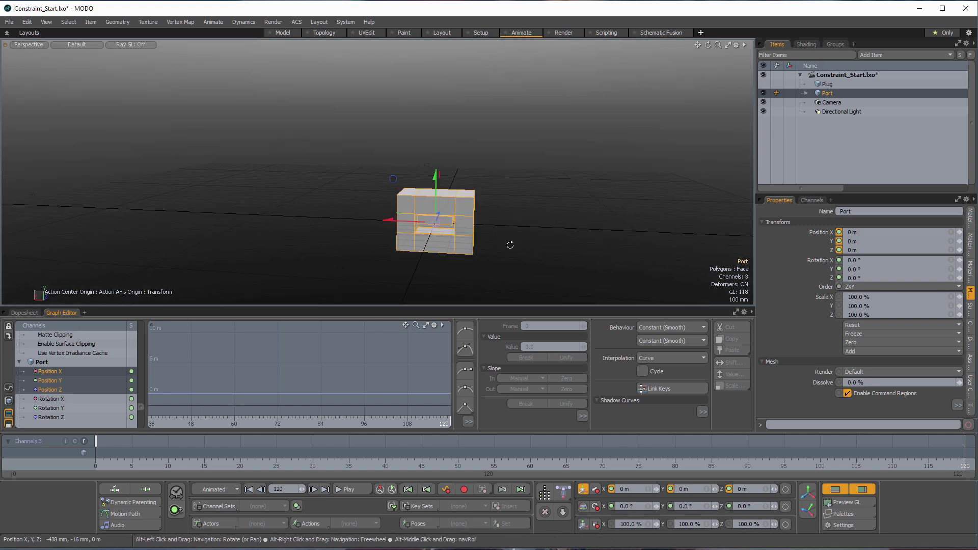
drag(440, 219, 464, 181)
drag(430, 225, 395, 172)
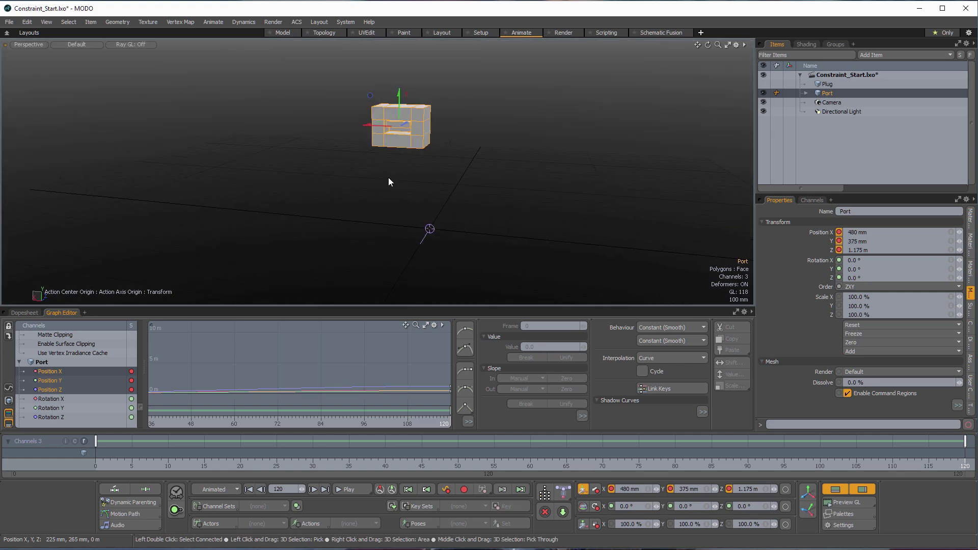
Step: Set the action center to Automatic in the Model layout and return to the Animate layout for rotating the Port
key(e)
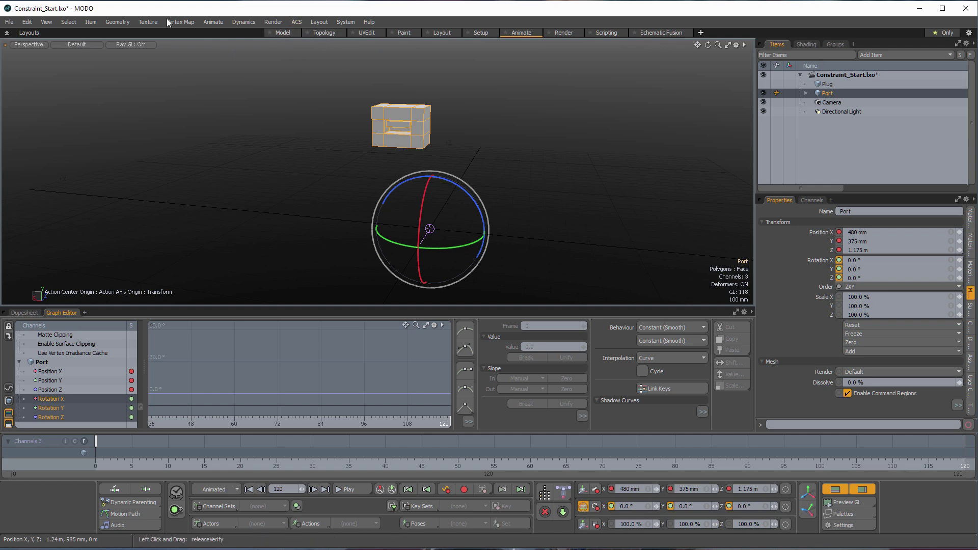
click(282, 32)
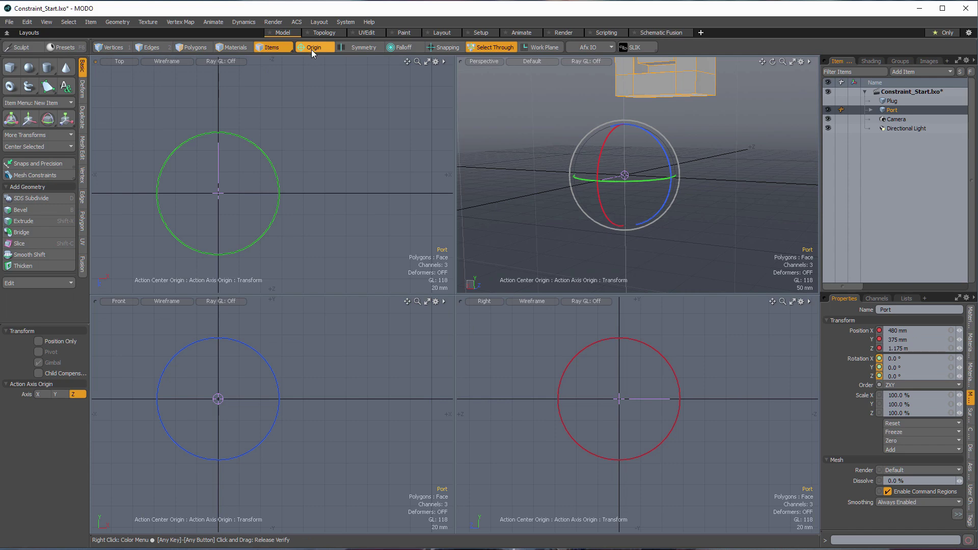
click(312, 49)
click(310, 59)
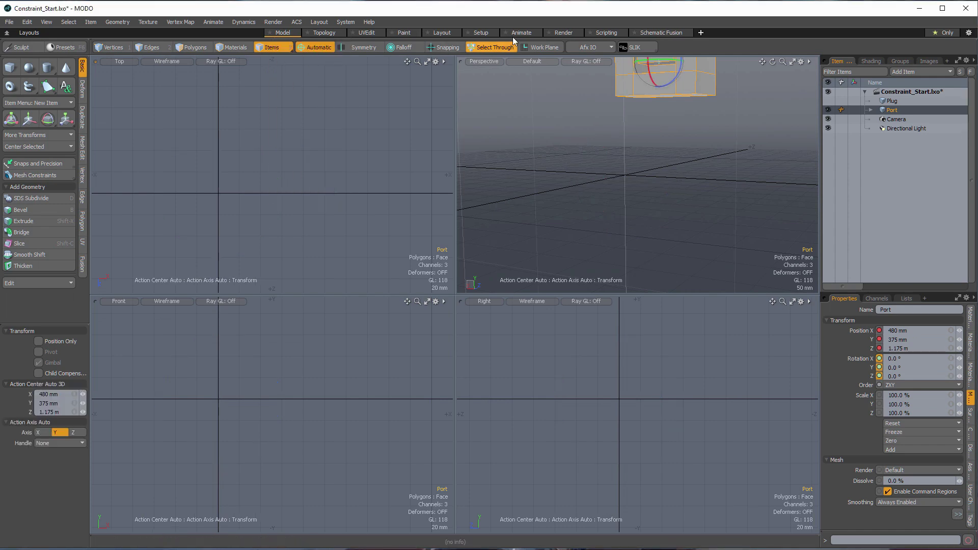
click(527, 31)
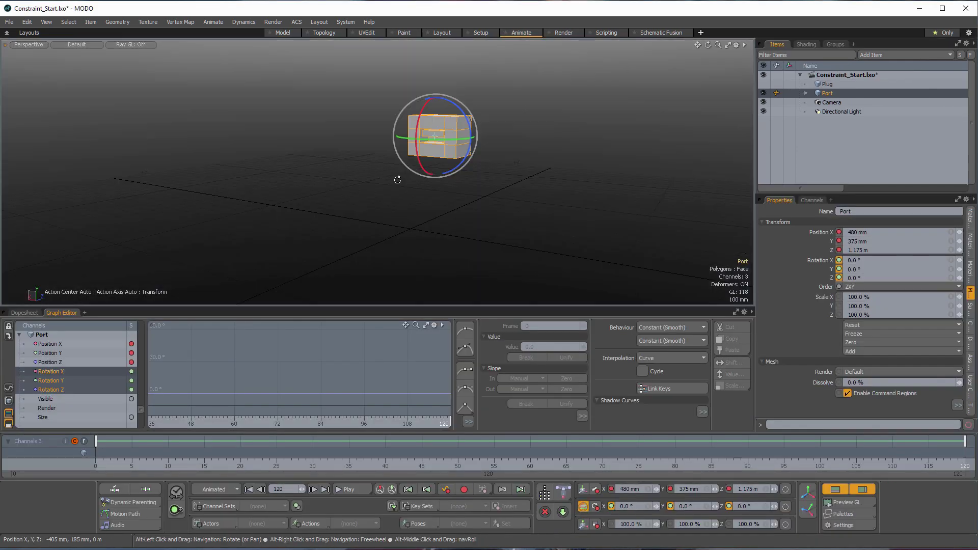
Step: Rotate the Port about its own center at frame 120 so it ends the animation tilted
alt+drag(397, 180, 407, 191)
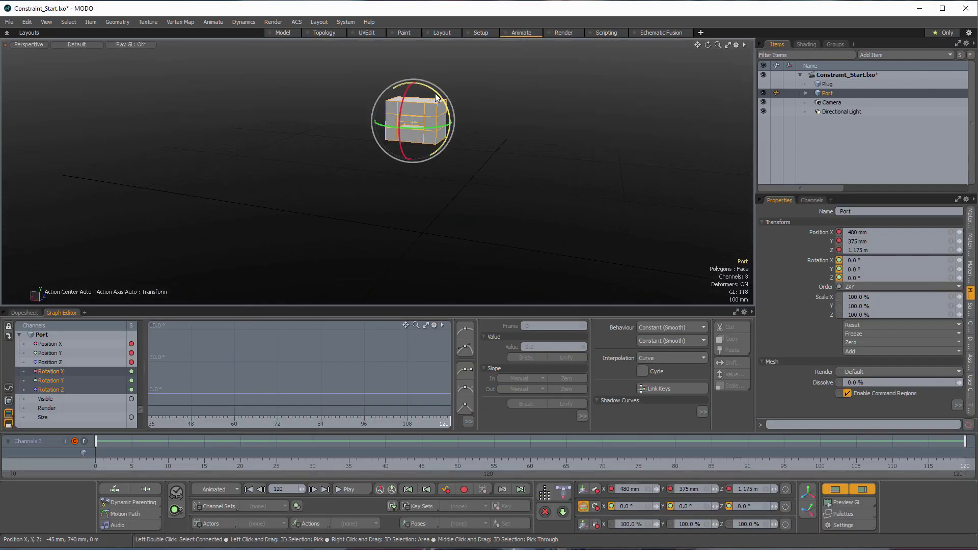
drag(441, 99, 473, 140)
alt+drag(481, 144, 365, 157)
Step: At frame 60, rotate the Port to about X -20.5°, Y 13.2° and Z 9.0°
drag(948, 463, 529, 463)
alt+drag(471, 219, 443, 205)
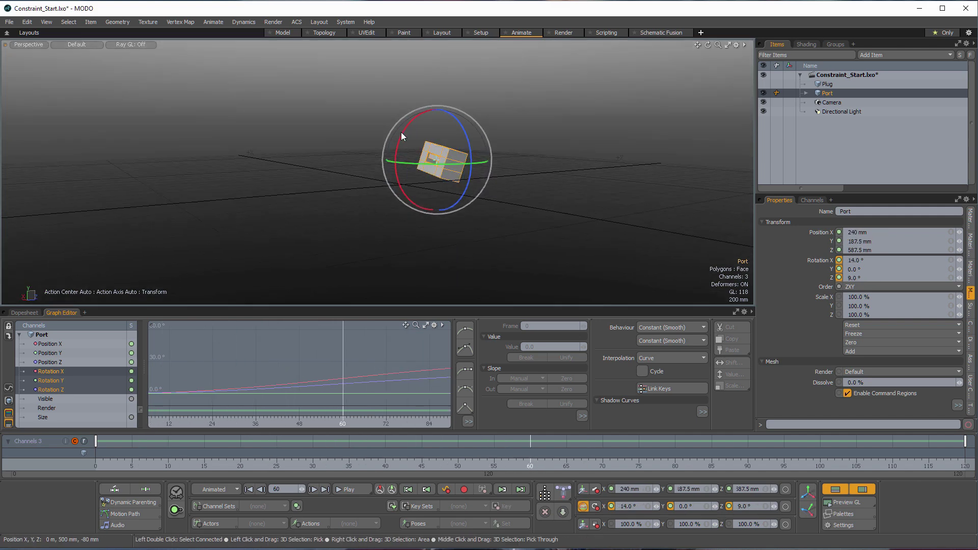
drag(401, 132, 456, 168)
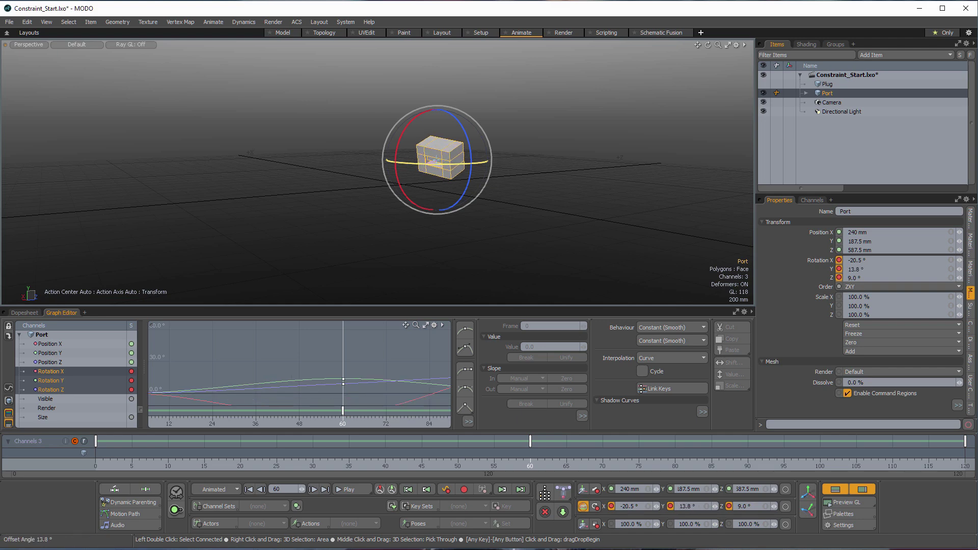
Step: Move the Port upward and sideways in the XY plane at frame 60
key(w)
alt+drag(573, 176, 456, 129)
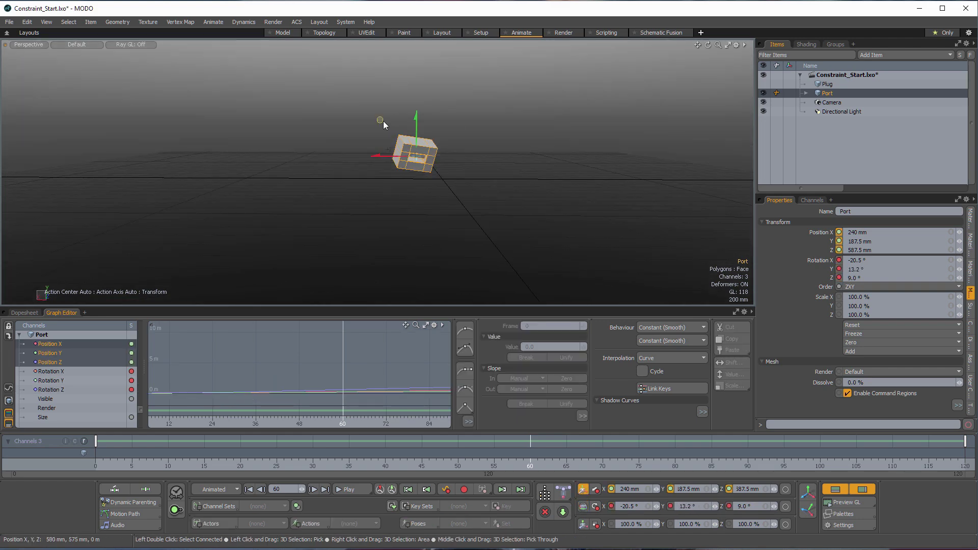
drag(378, 119, 356, 96)
alt+drag(475, 142, 447, 191)
alt+drag(434, 127, 472, 281)
Step: Scrub the timeline to review the Port's motion and return to frame 0
drag(527, 467, 638, 466)
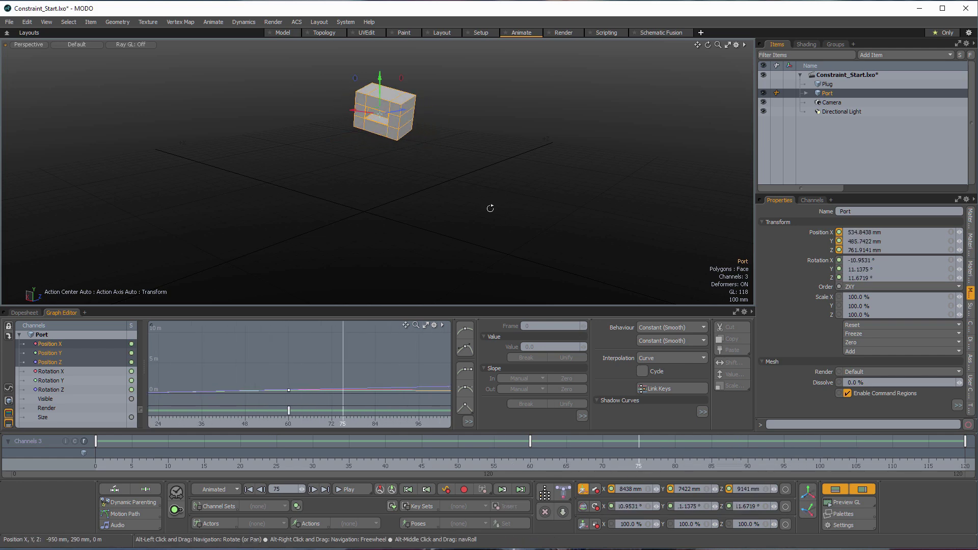
alt+drag(491, 207, 387, 213)
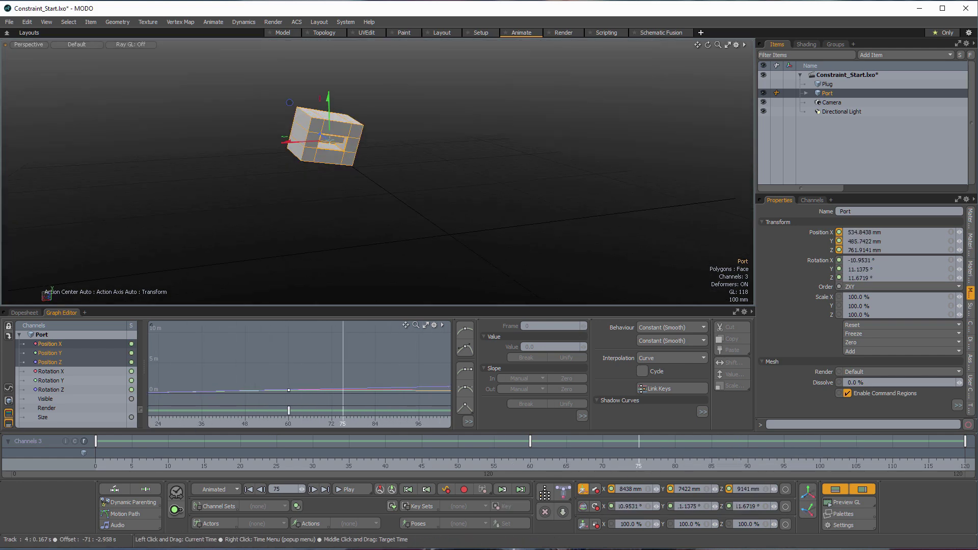
click(95, 466)
alt+drag(607, 196, 560, 216)
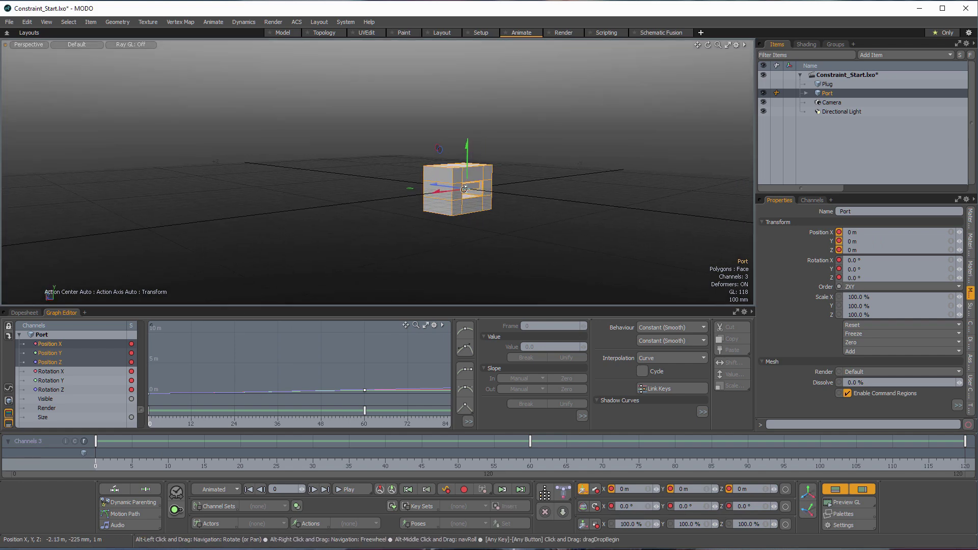
scroll(486, 187, up, 3)
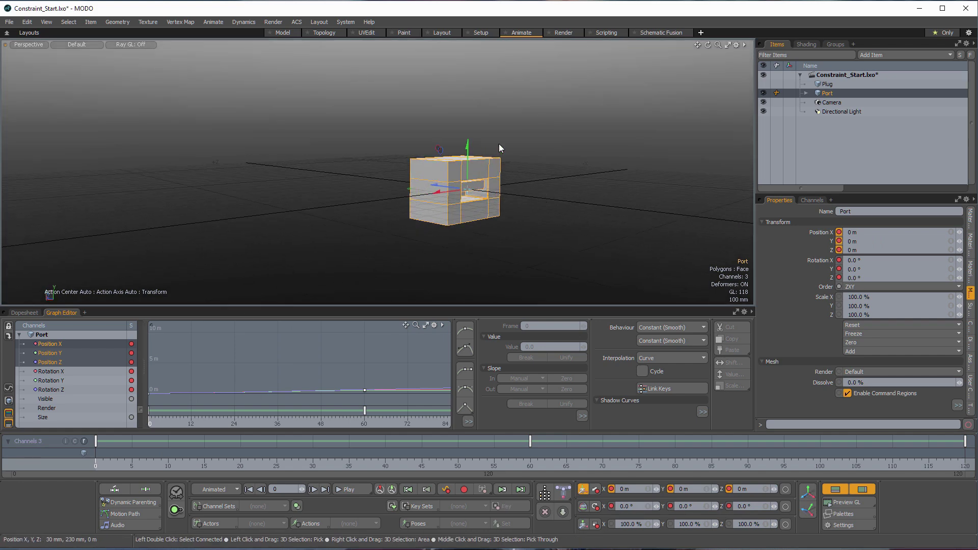
alt+drag(499, 145, 484, 179)
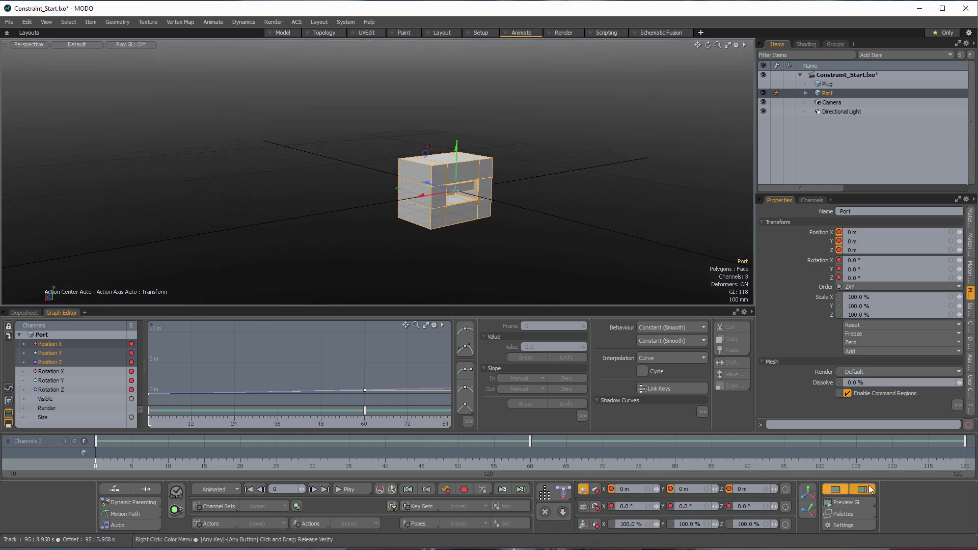
Step: Hide the Graph Editor to enlarge the perspective viewport
click(831, 493)
alt+drag(537, 323, 351, 262)
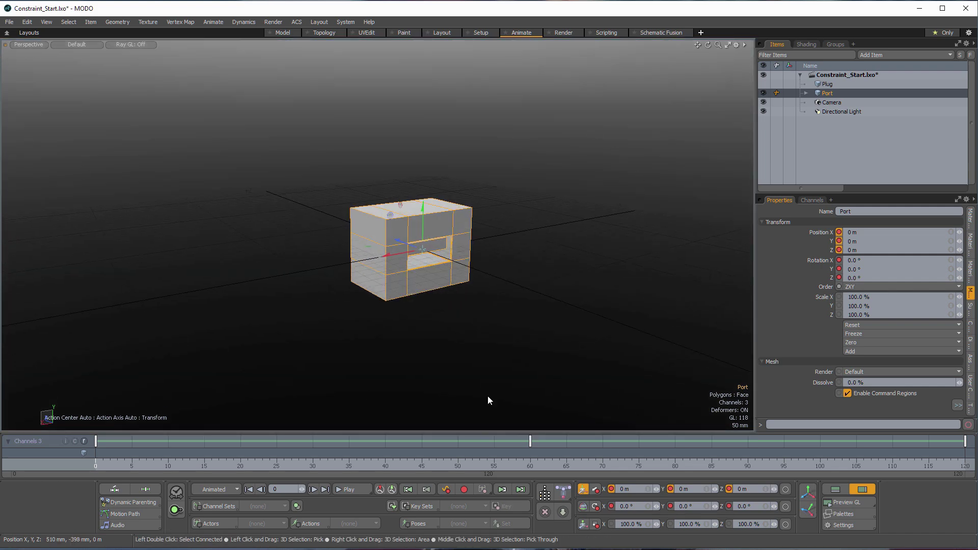
click(869, 490)
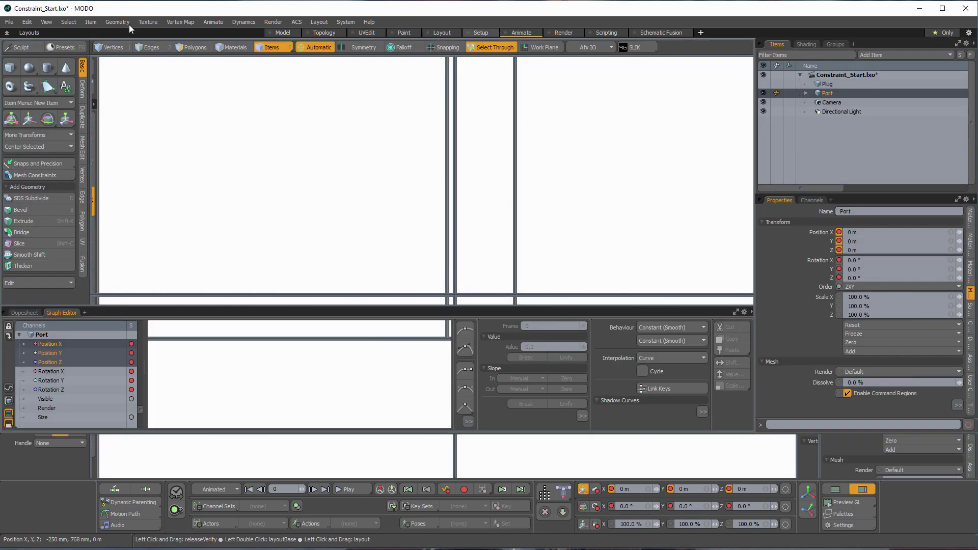
Step: Switch to the Setup layout and delete the camera viewport beside the second 3D view
click(480, 32)
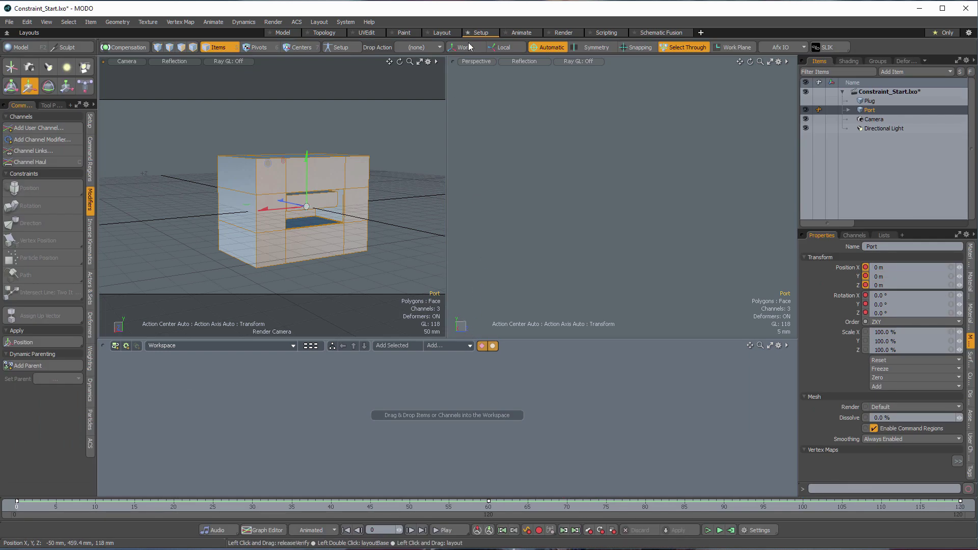
click(451, 60)
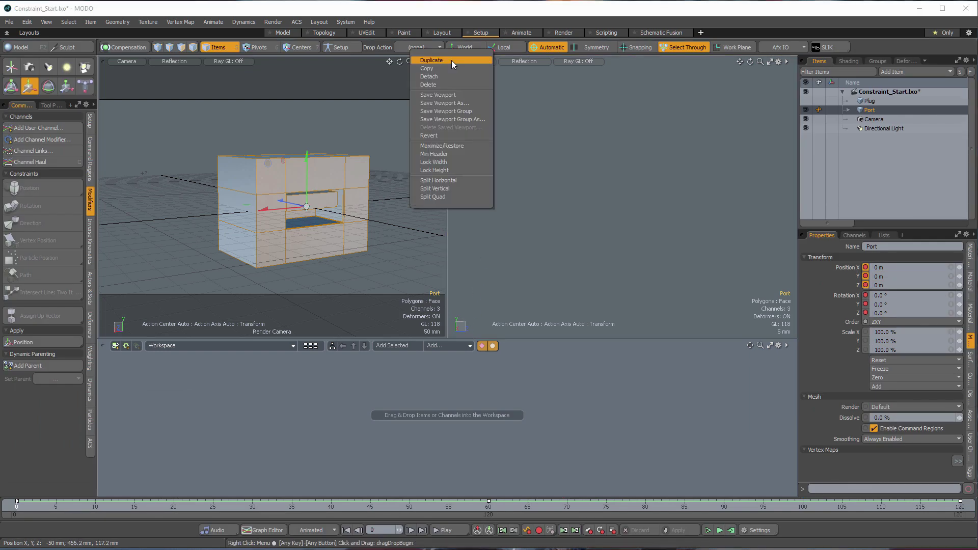
click(443, 85)
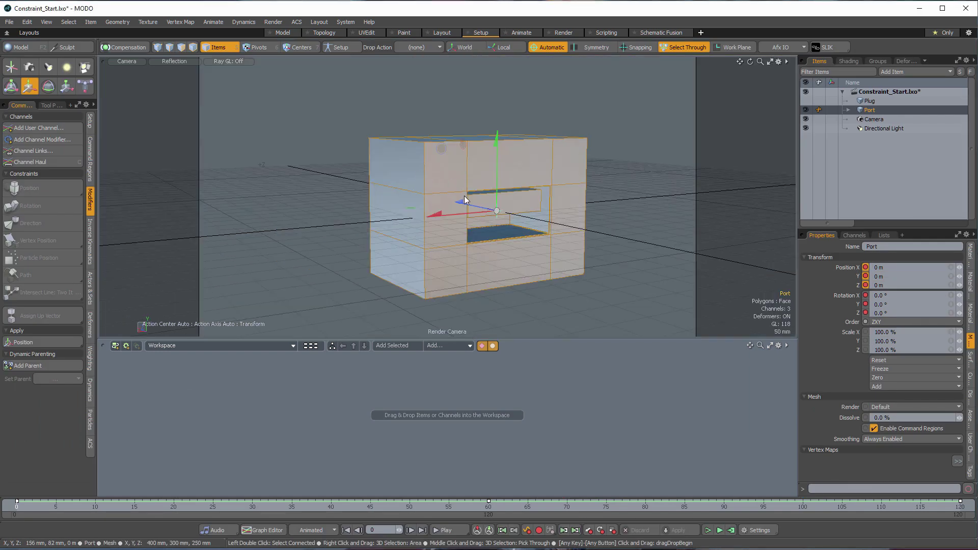
Step: Change the remaining 3D viewport from the camera view to Perspective and frame the Port
key(ctrl+space)
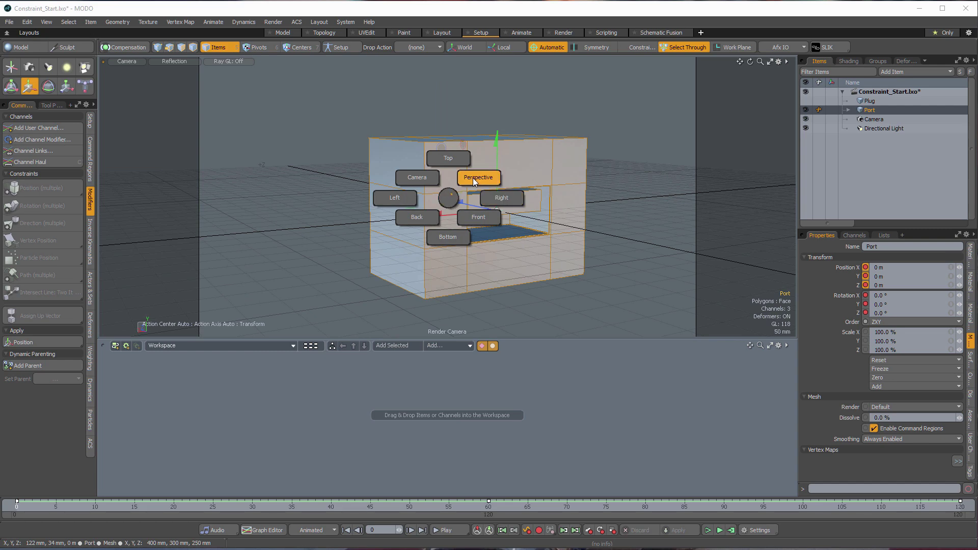
click(472, 178)
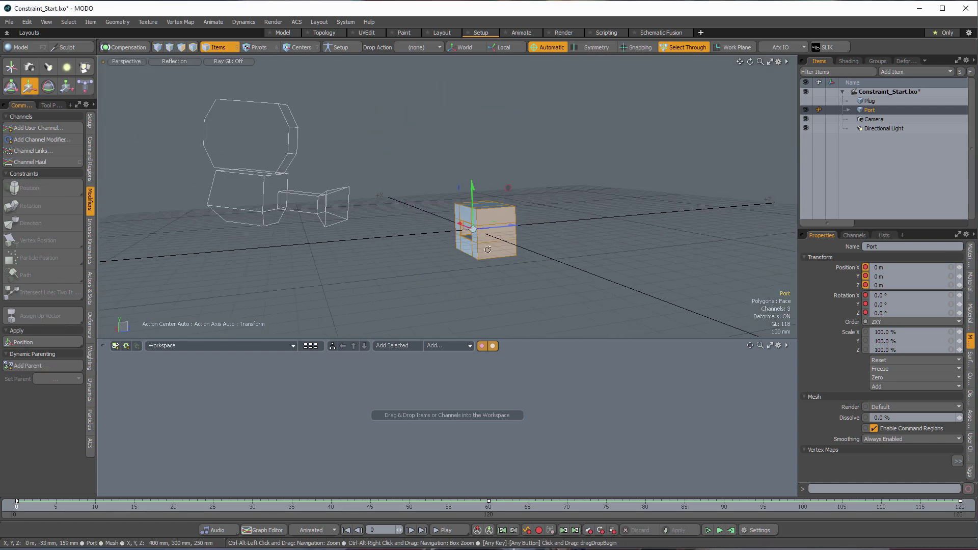
alt+drag(487, 249, 457, 237)
mouse_move(447, 270)
ctrl+alt+mouse_down()
mouse_move(474, 262)
mouse_move(461, 261)
ctrl+alt+mouse_up()
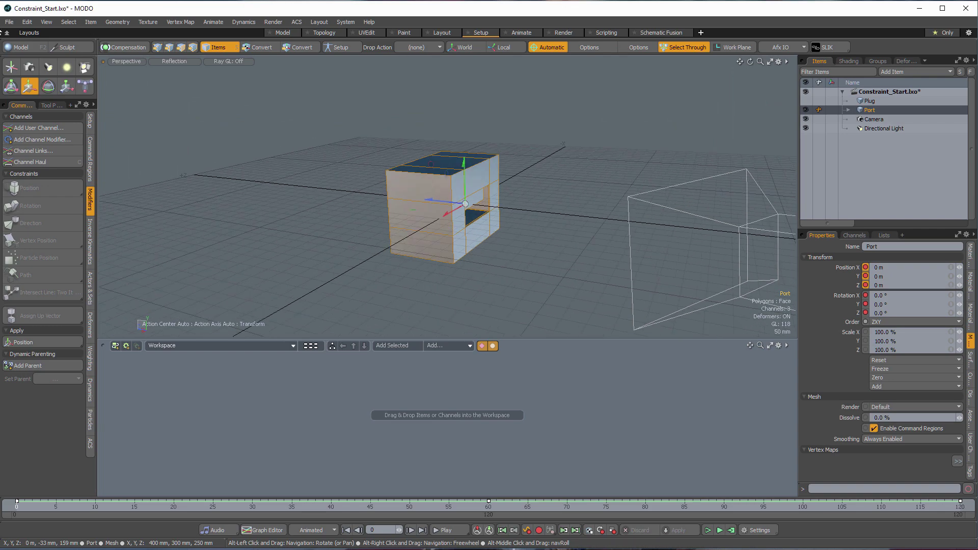
Step: Add a locator to the scene
click(11, 66)
alt+drag(364, 144, 413, 166)
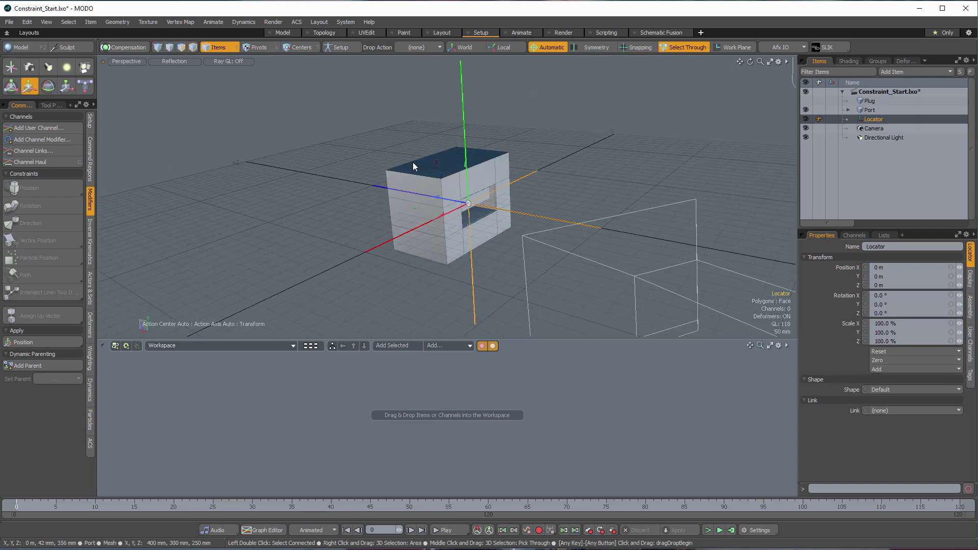
Step: Show the Plug mesh, examine how it sits in the Port from several angles, and hide it again
click(866, 102)
click(873, 119)
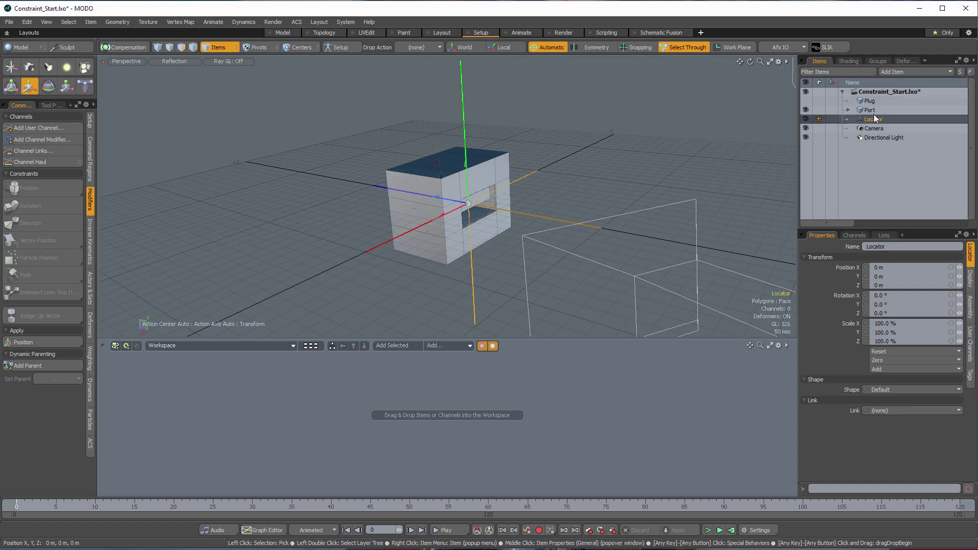
click(869, 110)
click(869, 101)
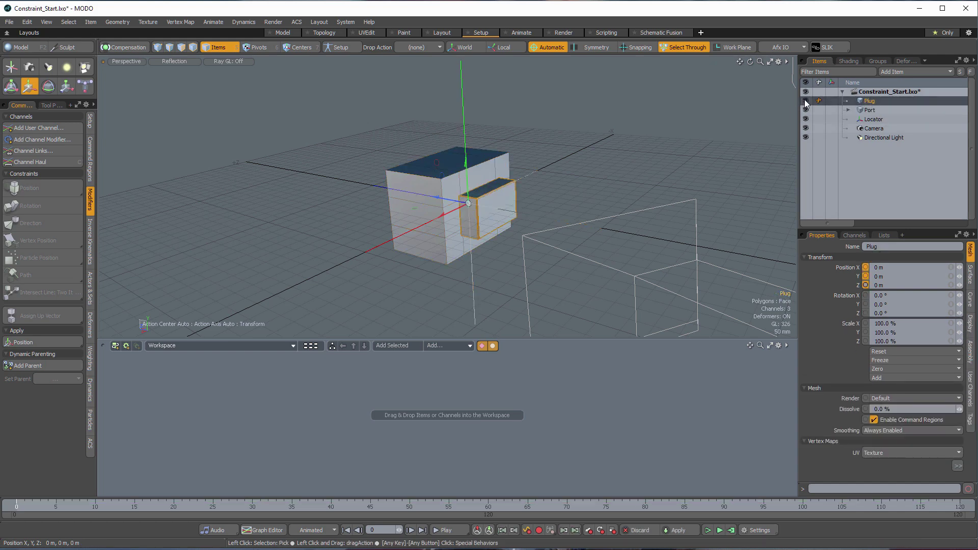
alt+drag(509, 194, 469, 202)
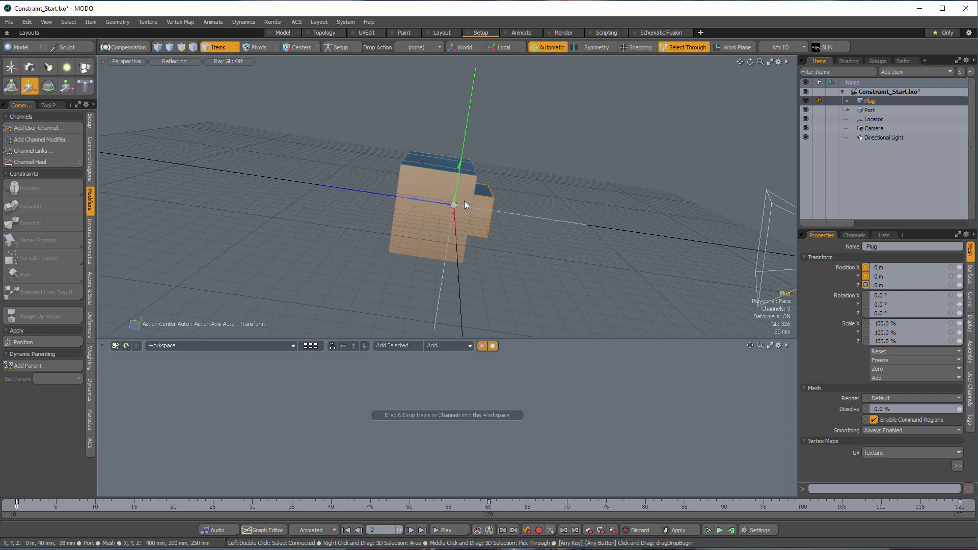
alt+drag(494, 204, 431, 182)
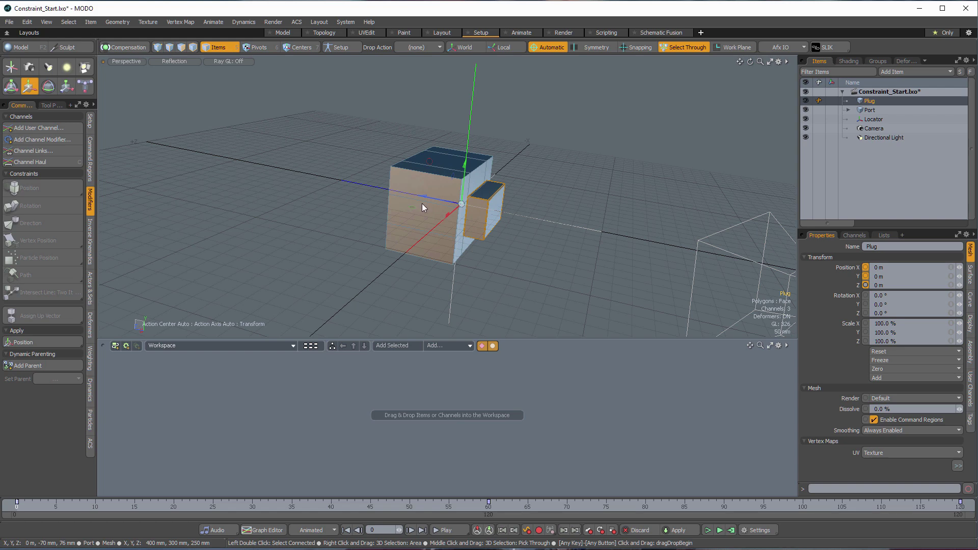
alt+drag(596, 239, 587, 228)
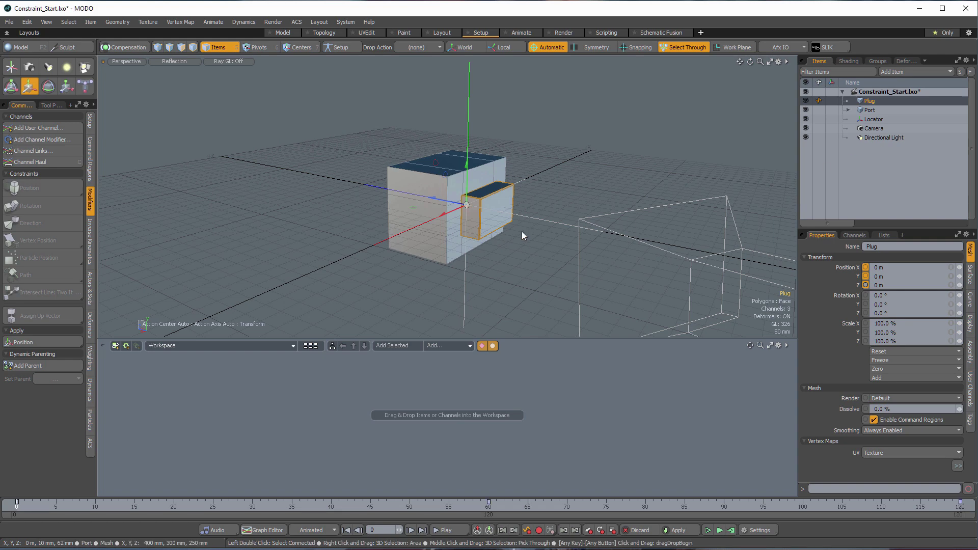
click(804, 100)
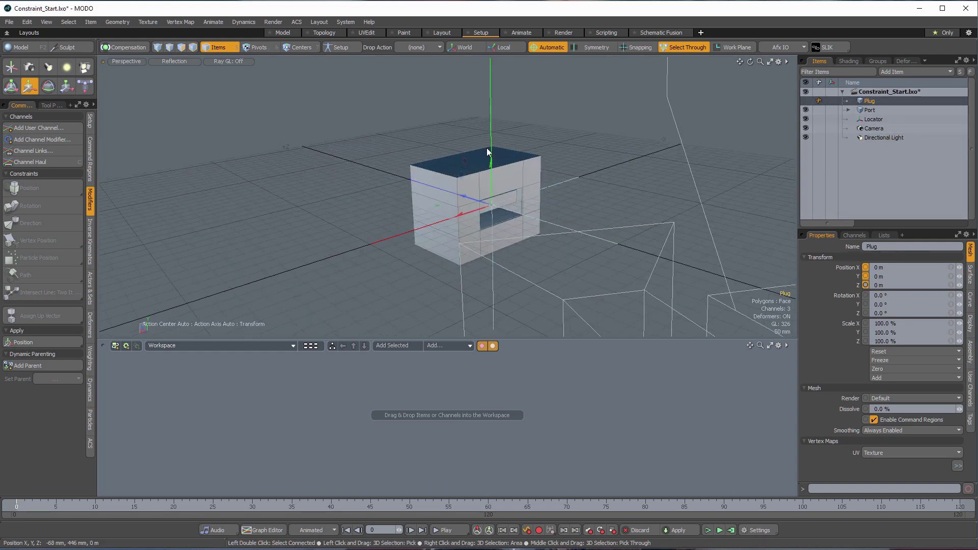
Step: Give the locator a Custom display shape and set that shape to Rhombus
click(872, 120)
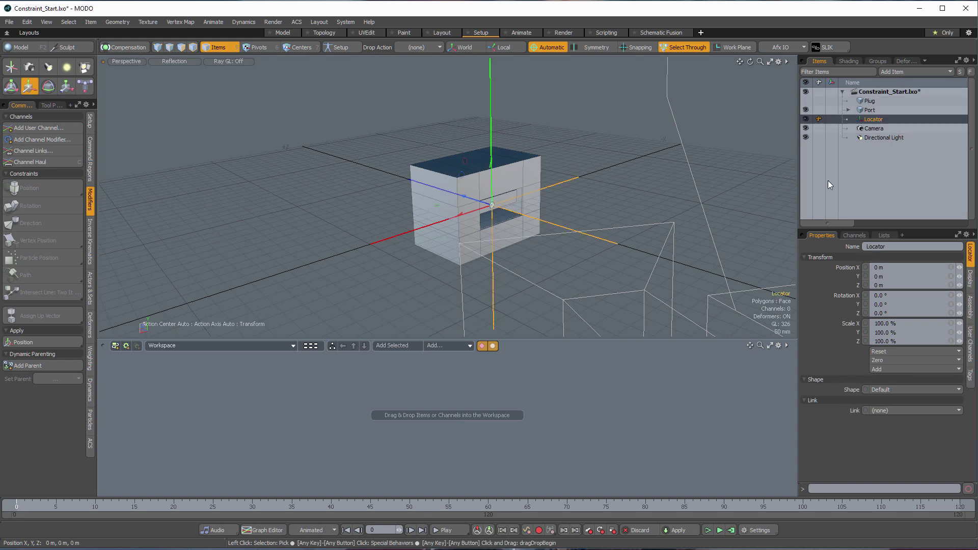
click(899, 387)
click(903, 394)
scroll(626, 242, down, 5)
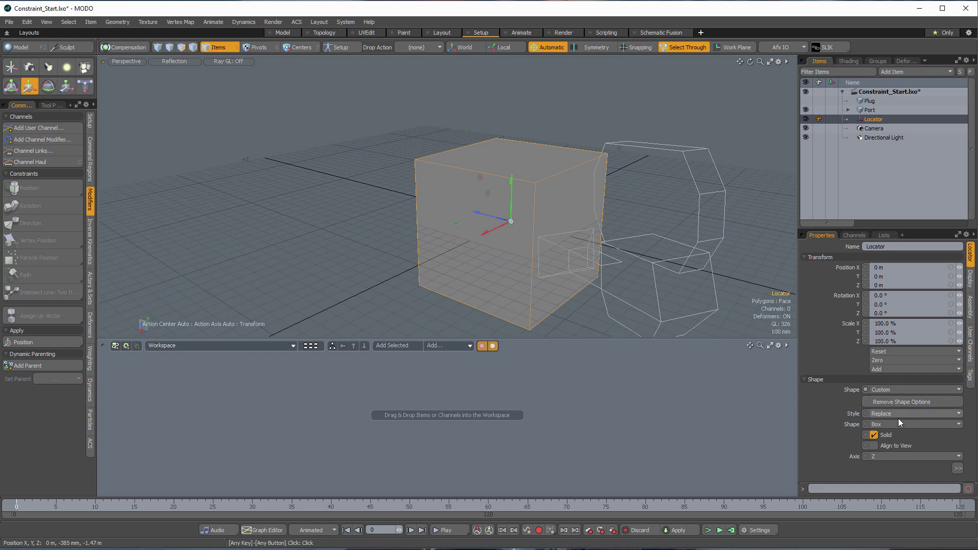
click(905, 424)
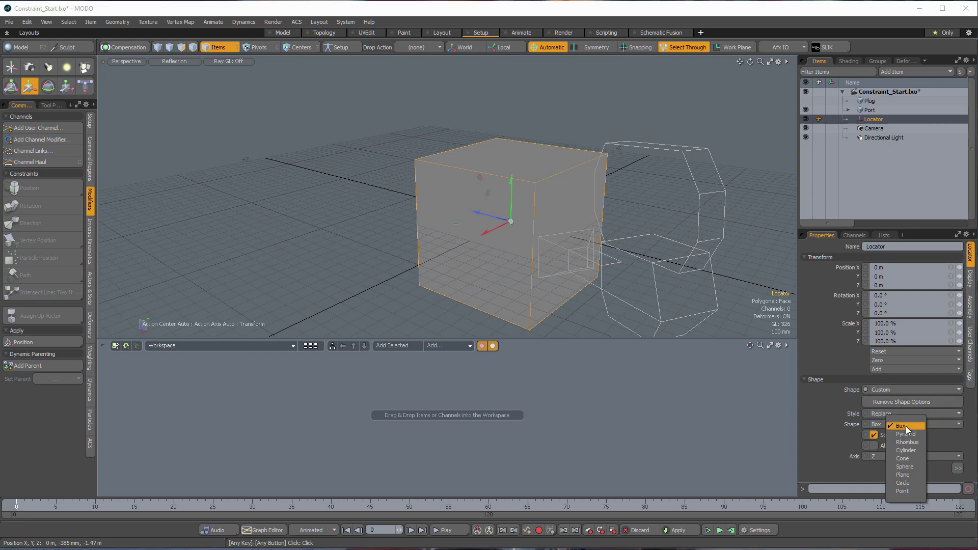
click(909, 442)
scroll(643, 304, down, 3)
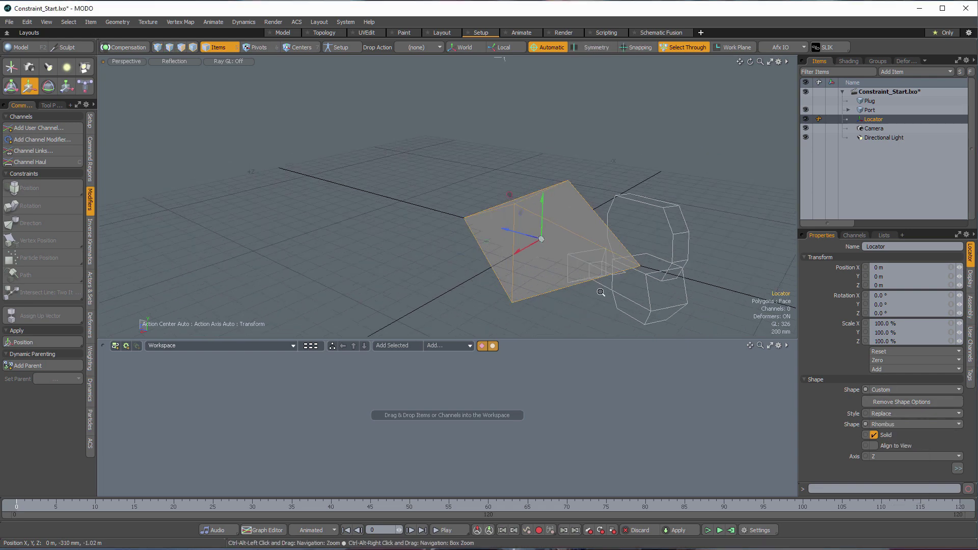
Step: Set the locator's rhombus size to 100 mm in X, Y and Z and compare it with the Port's opening
click(959, 468)
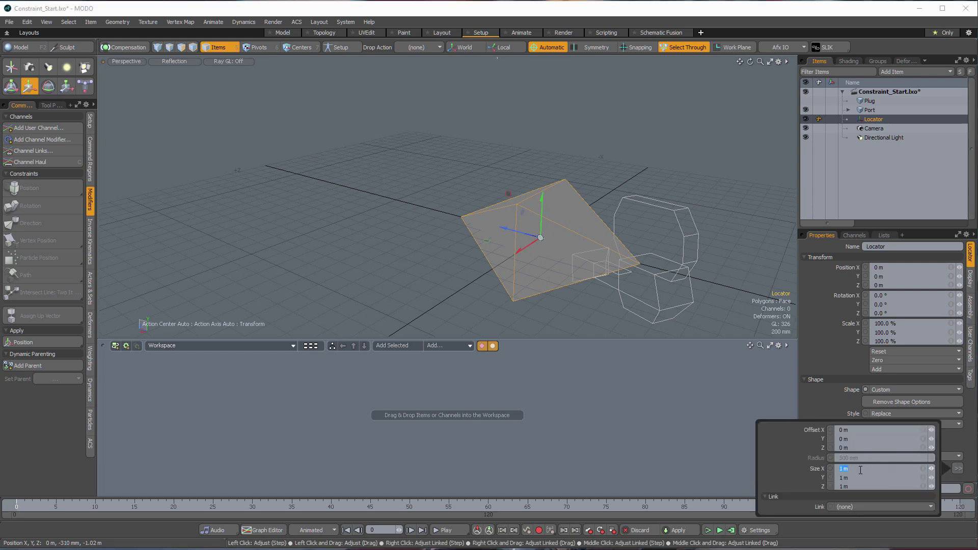
click(860, 469)
text(.1)
key(Tab)
text(.1)
key(Tab)
text(.1)
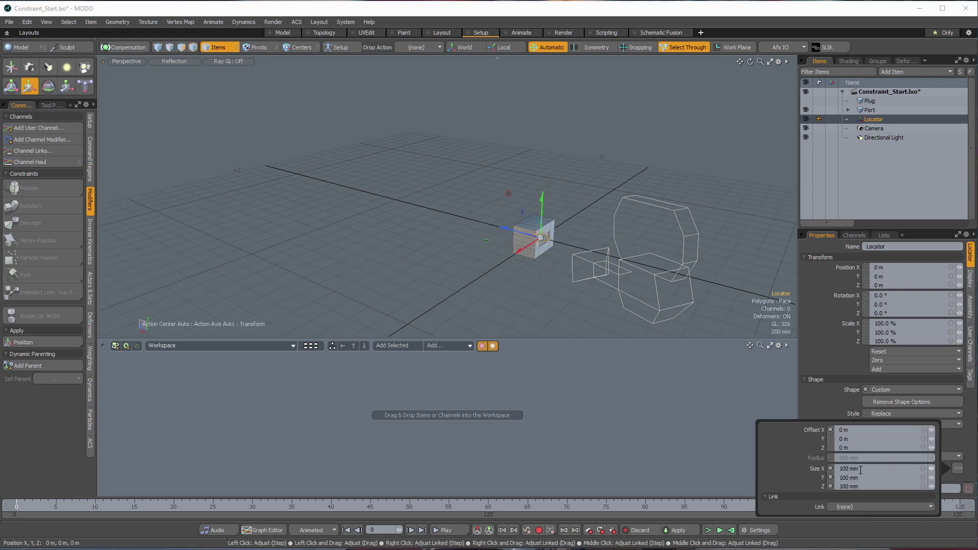
ctrl+alt+drag(551, 239, 479, 204)
mouse_move(478, 203)
ctrl+alt+mouse_down()
mouse_move(535, 199)
mouse_move(571, 227)
mouse_move(456, 210)
mouse_move(387, 213)
mouse_move(545, 214)
mouse_move(326, 216)
mouse_move(384, 222)
mouse_move(453, 192)
mouse_move(476, 193)
ctrl+alt+mouse_up()
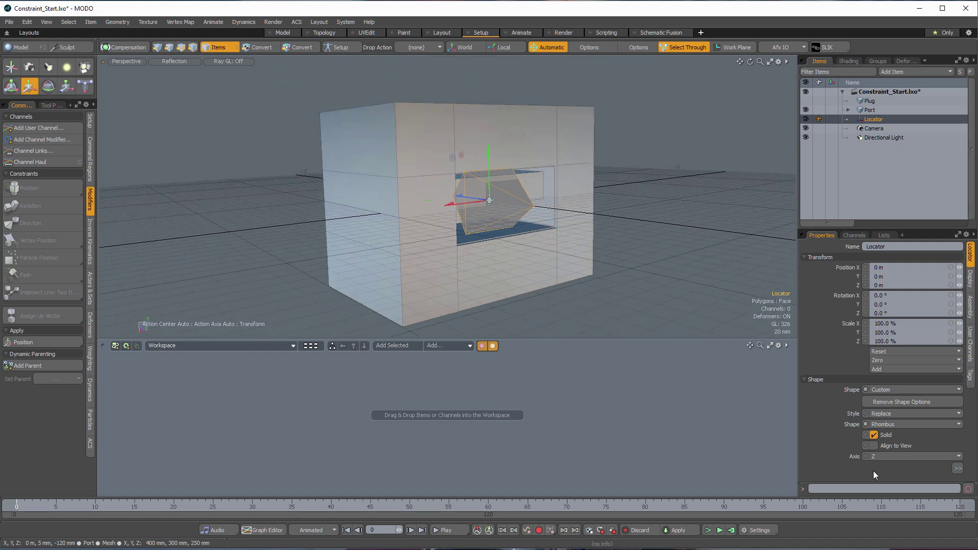
Step: Set the locator's rhombus size to 50 mm in X, Y and Z and deselect it
click(956, 469)
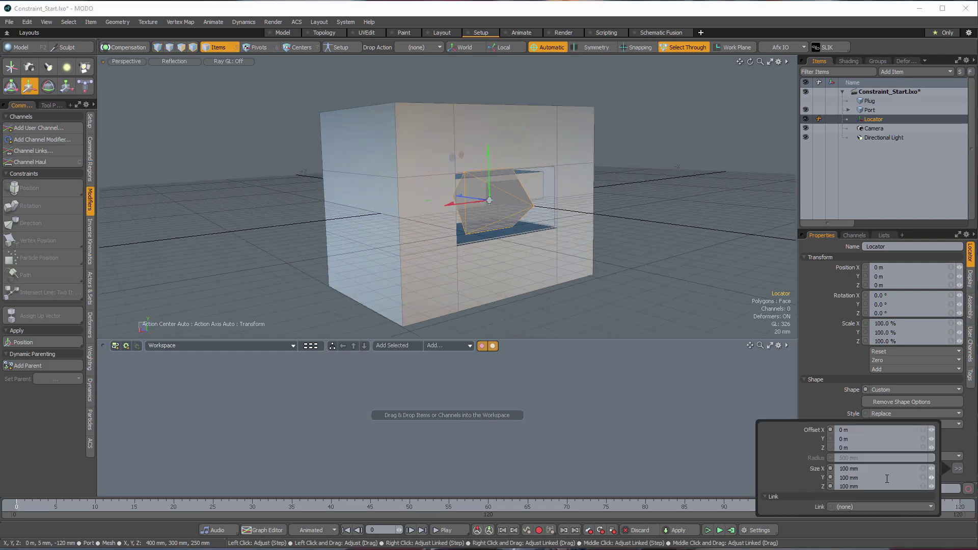
click(861, 467)
text(.05)
key(Return)
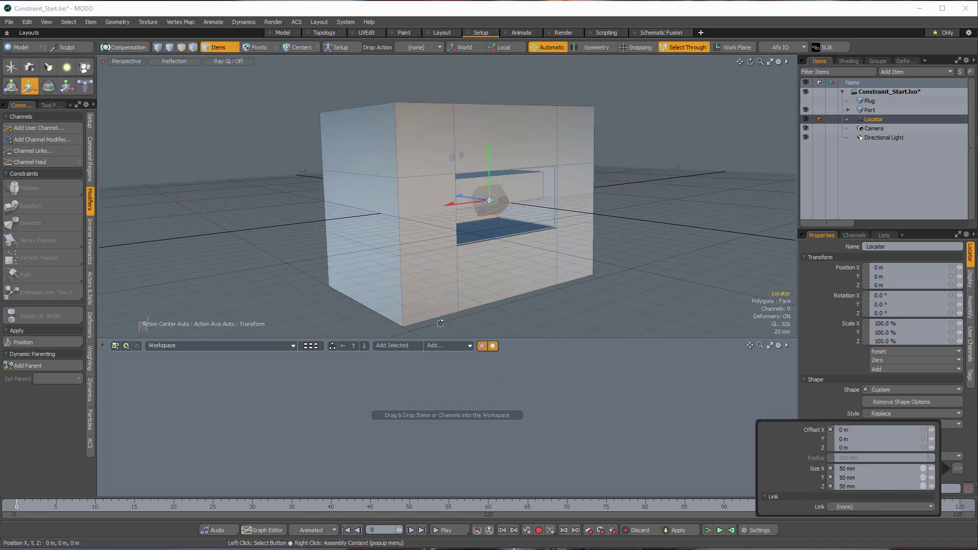
alt+drag(560, 227, 624, 220)
key(Escape)
Step: Scrub the timeline to examine the Port's motion relative to the locator, select the locator and return to frame 0
alt+drag(540, 214, 484, 242)
drag(18, 507, 307, 506)
scroll(428, 238, down, 3)
alt+shift+drag(427, 238, 418, 298)
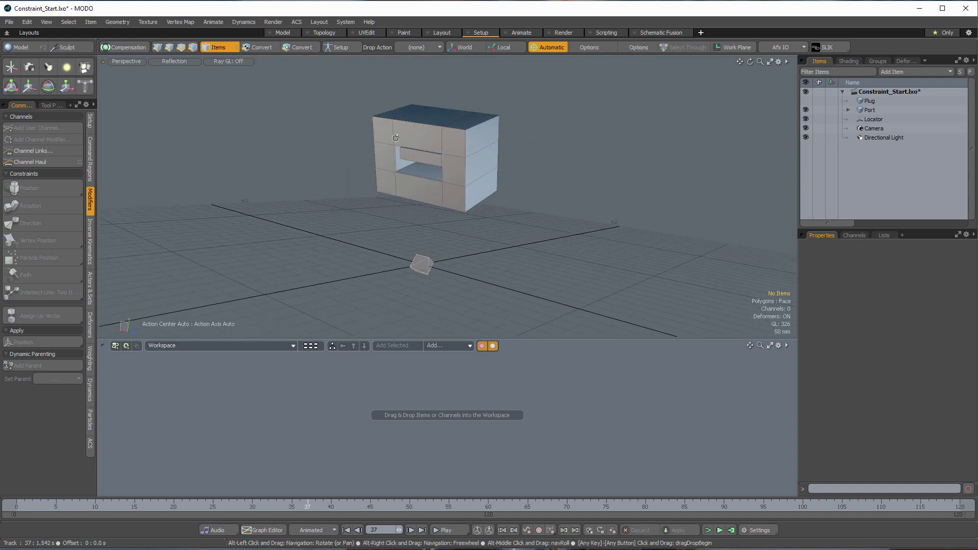
drag(288, 500, 393, 505)
click(421, 266)
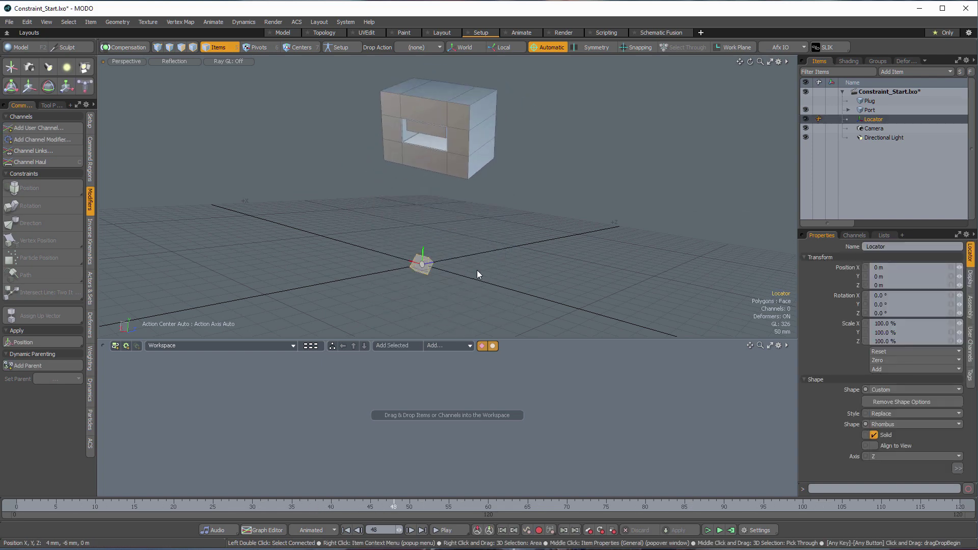
alt+drag(477, 271, 431, 138)
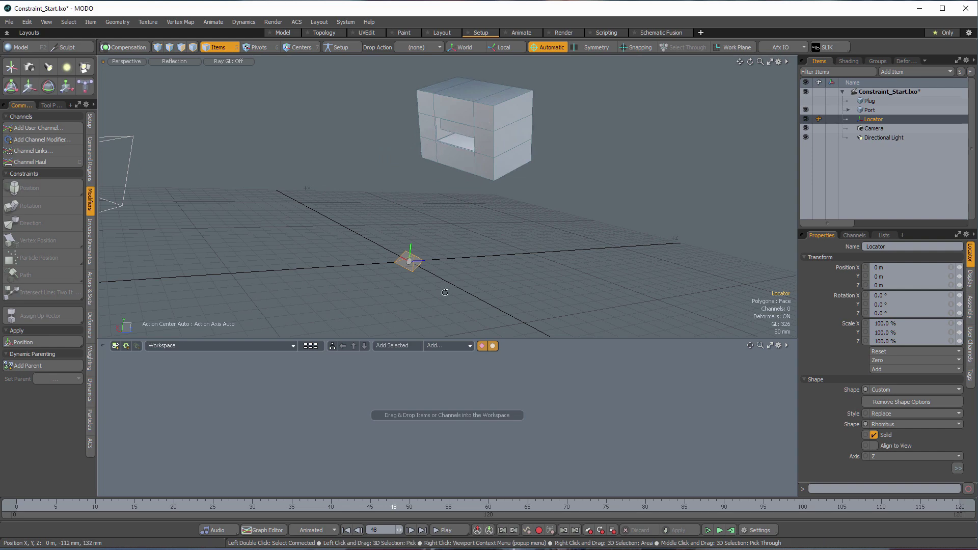
alt+drag(460, 136, 474, 106)
alt+drag(555, 282, 533, 294)
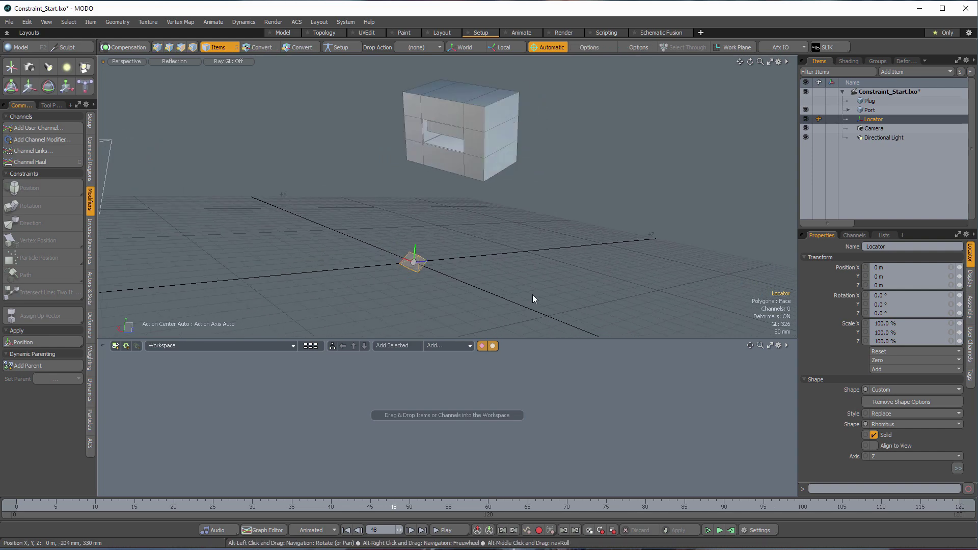
drag(383, 508, 16, 508)
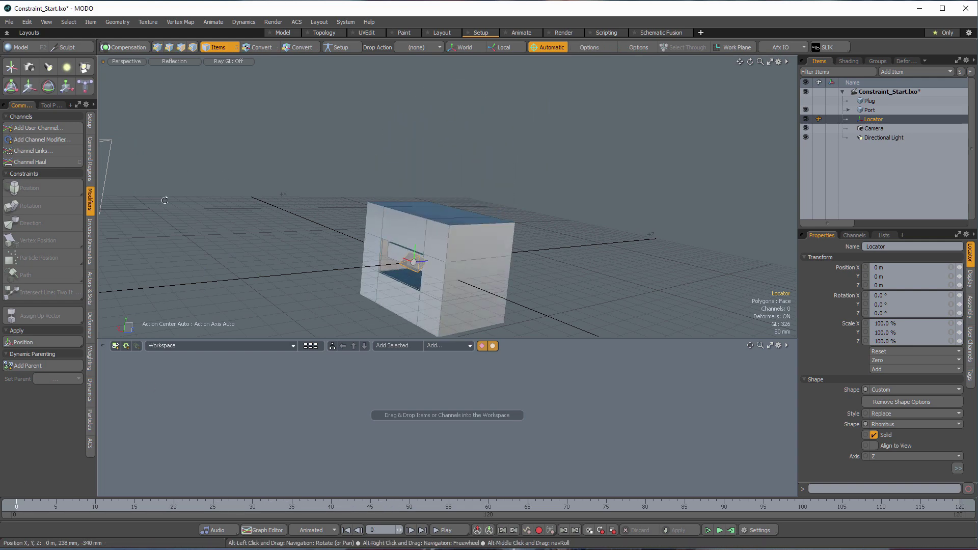
Step: Constrain the locator to the Port with a Position constraint and a Rotation constraint
alt+drag(457, 258, 420, 187)
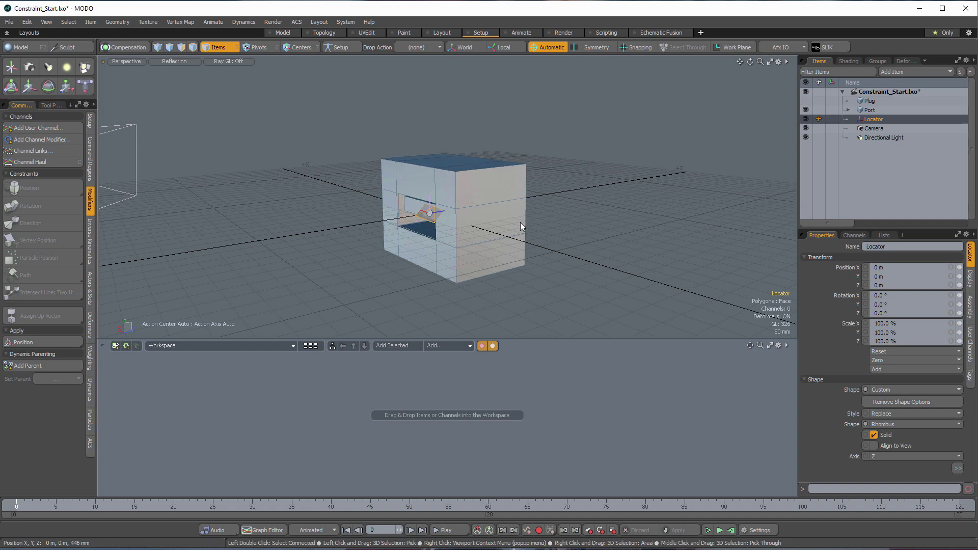
shift+click(484, 213)
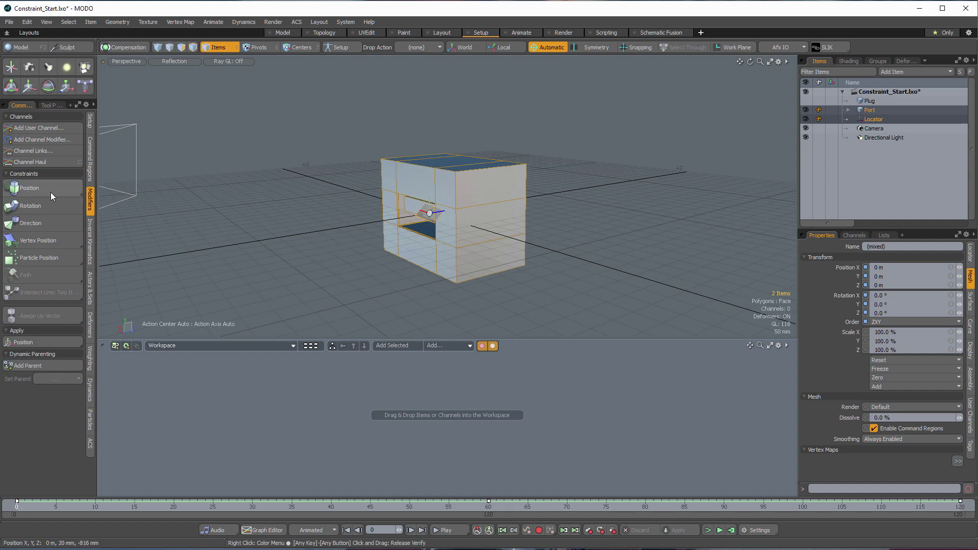
click(32, 190)
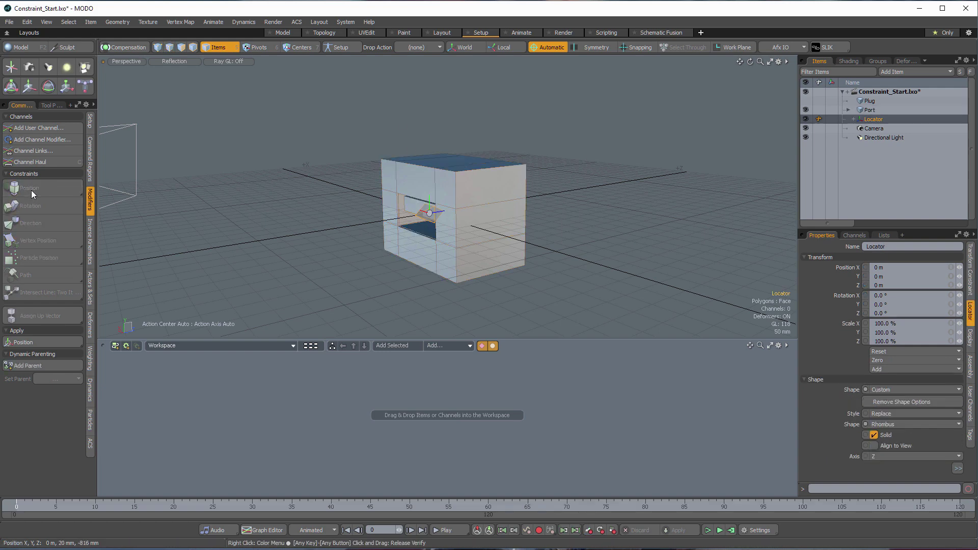
shift+click(503, 203)
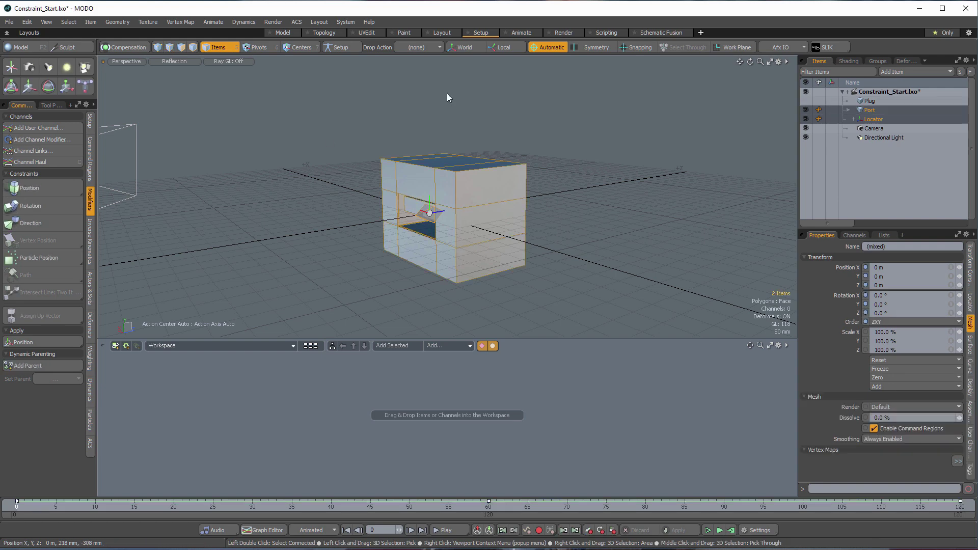
click(23, 206)
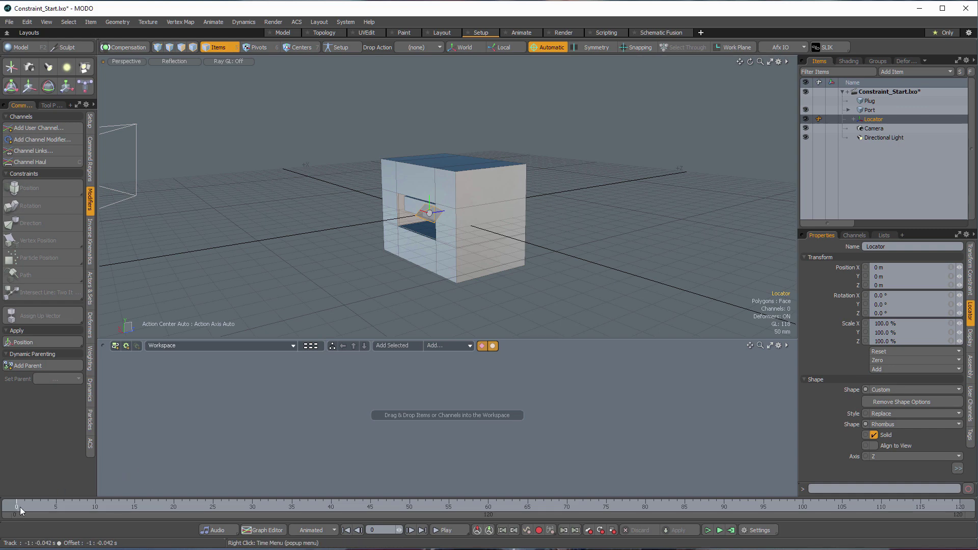
Step: Scrub the animation to check the locator against the Port, return to frame 0 and expand the locator to list its constraints
mouse_move(20, 507)
mouse_down()
mouse_move(874, 507)
mouse_move(17, 506)
mouse_up()
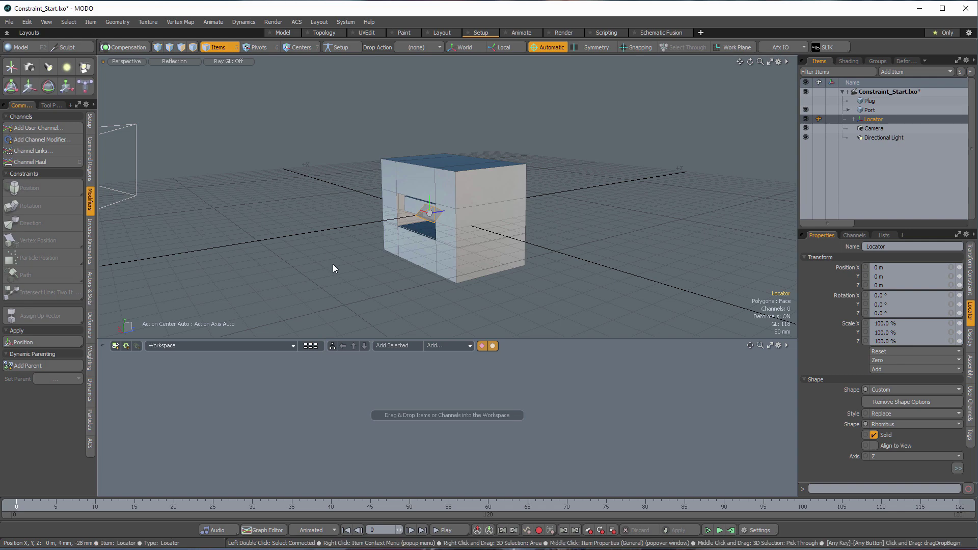
alt+drag(519, 203, 532, 209)
drag(432, 509, 15, 507)
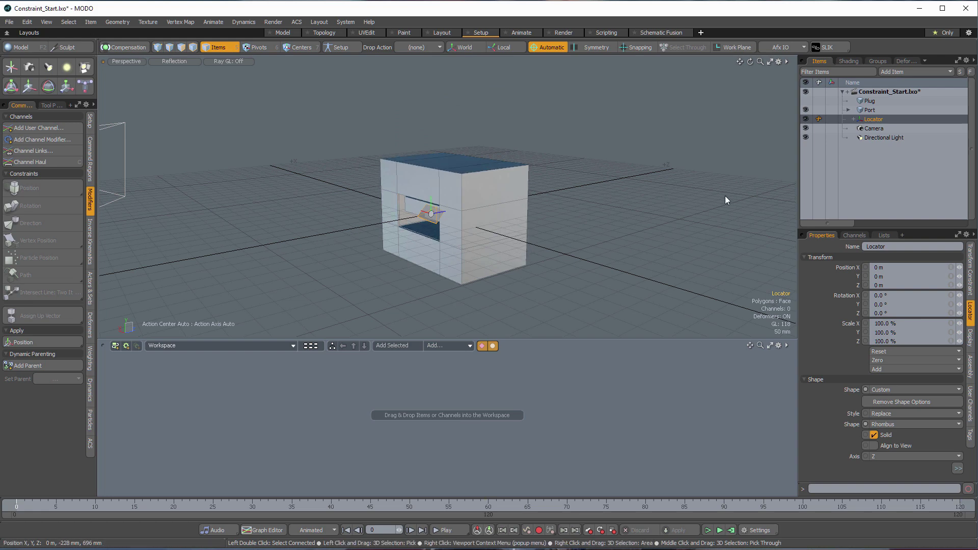
click(857, 117)
click(852, 118)
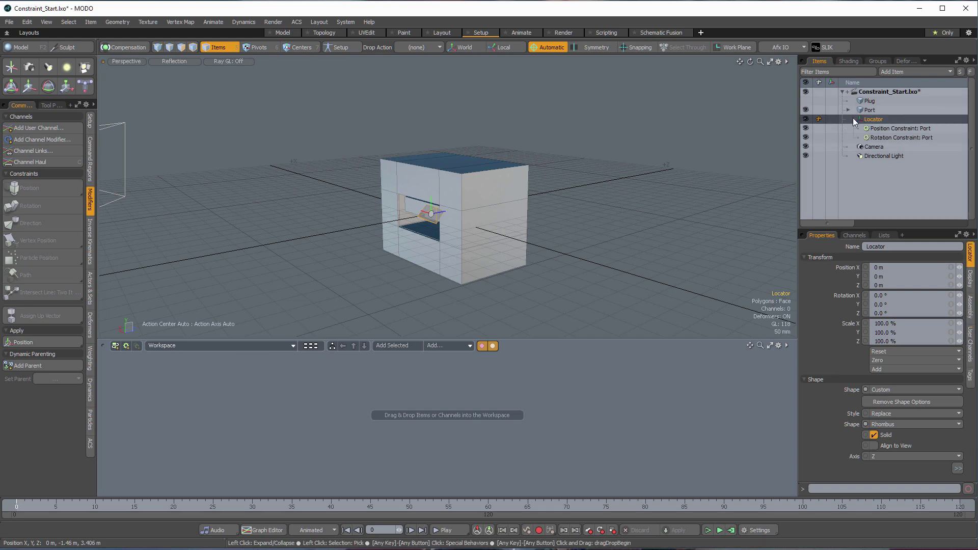
Step: Add output options to the locator's Position and Rotation constraints and expand both to list their Matrix Channel Effects
click(886, 128)
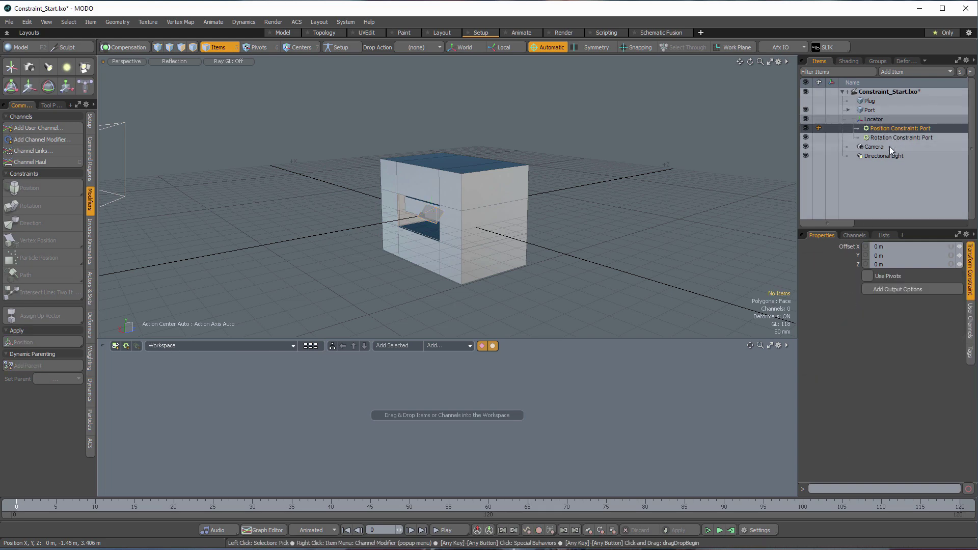
click(903, 291)
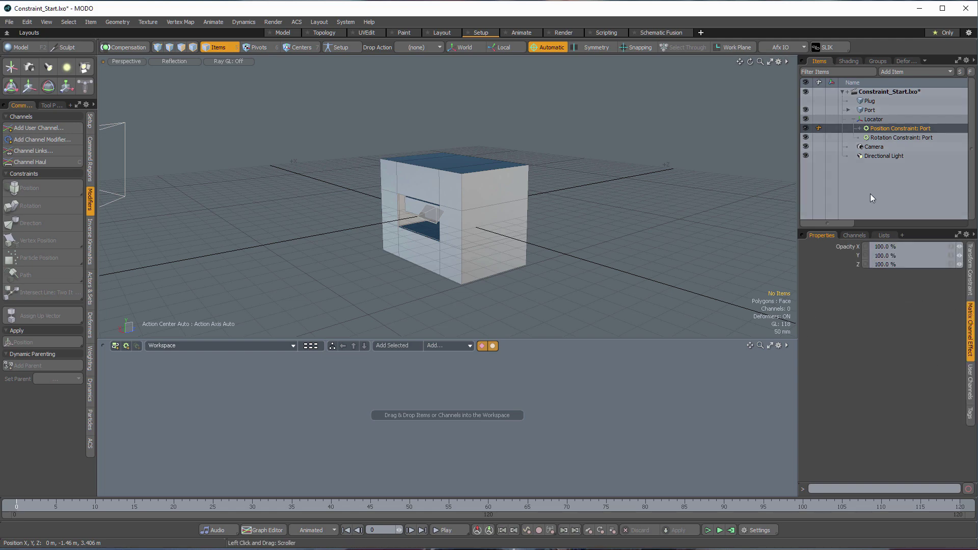
click(888, 138)
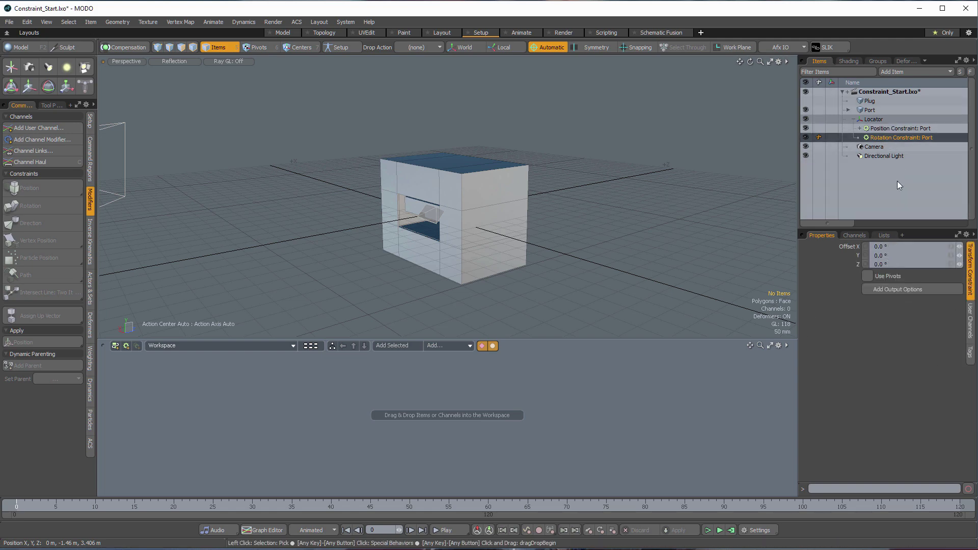
click(906, 289)
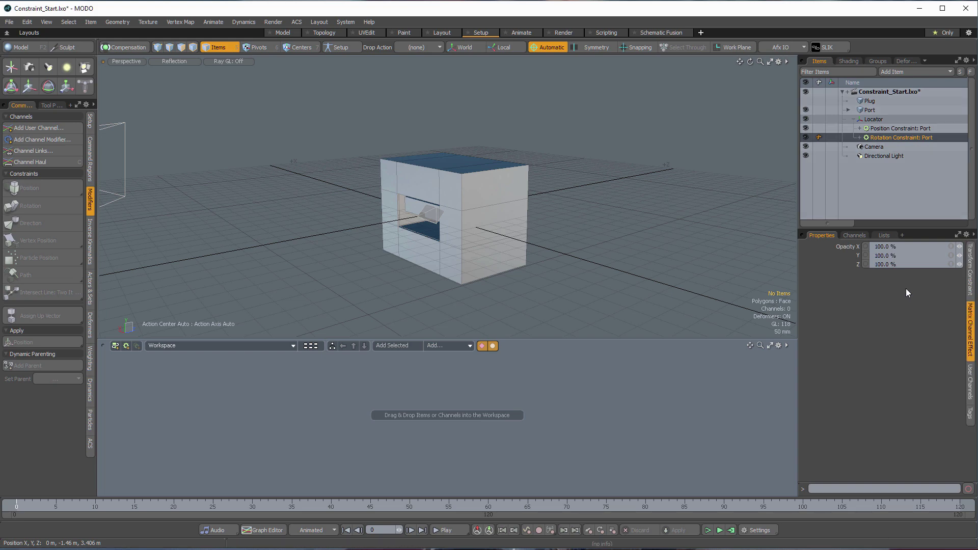
click(859, 137)
click(860, 128)
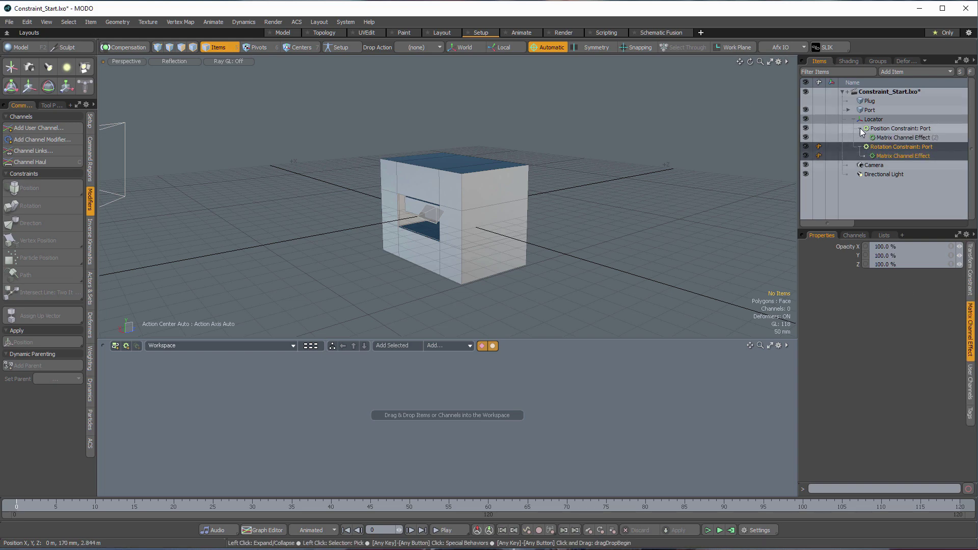
Step: At frame 40, set the Position constraint's Matrix Channel Effect opacity to 0% in X, Y and Z
click(903, 138)
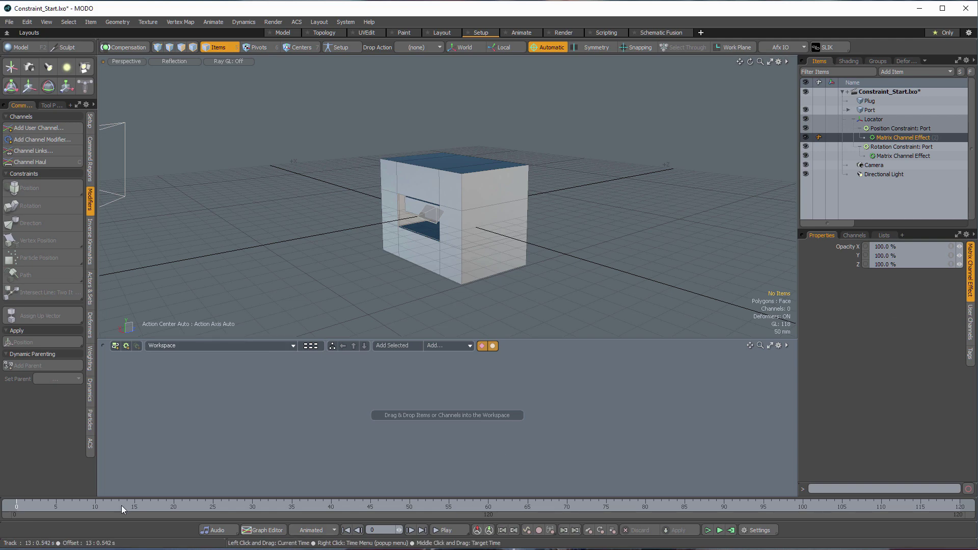
drag(56, 509, 331, 508)
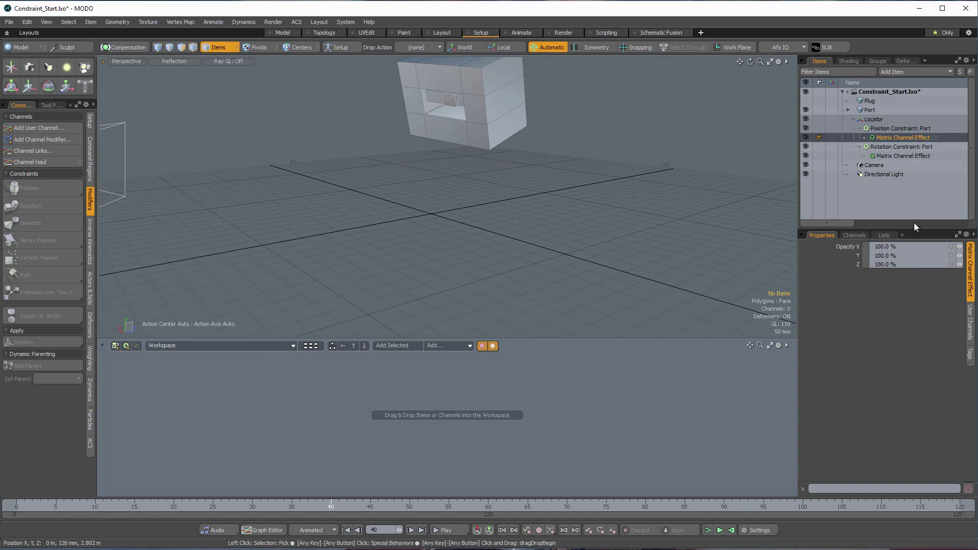
click(895, 246)
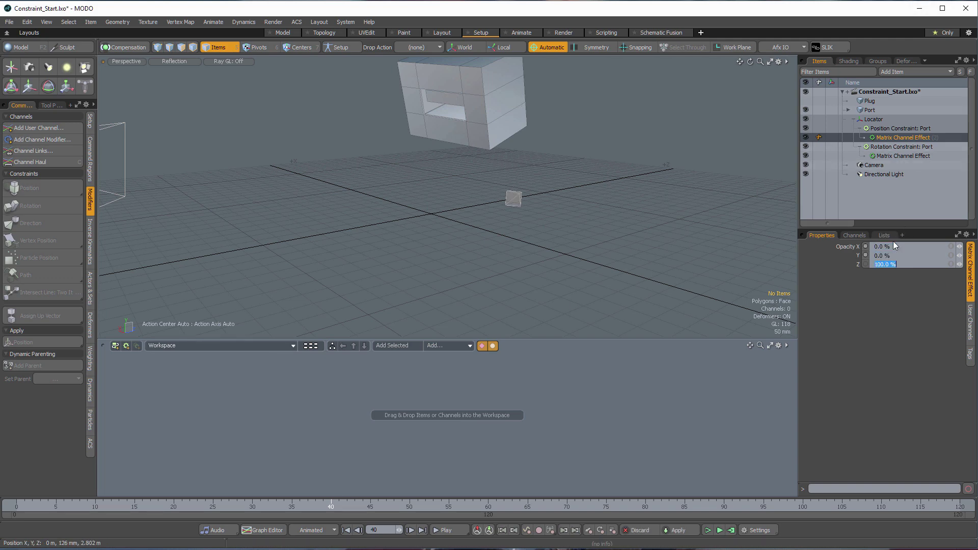
alt+drag(511, 200, 476, 218)
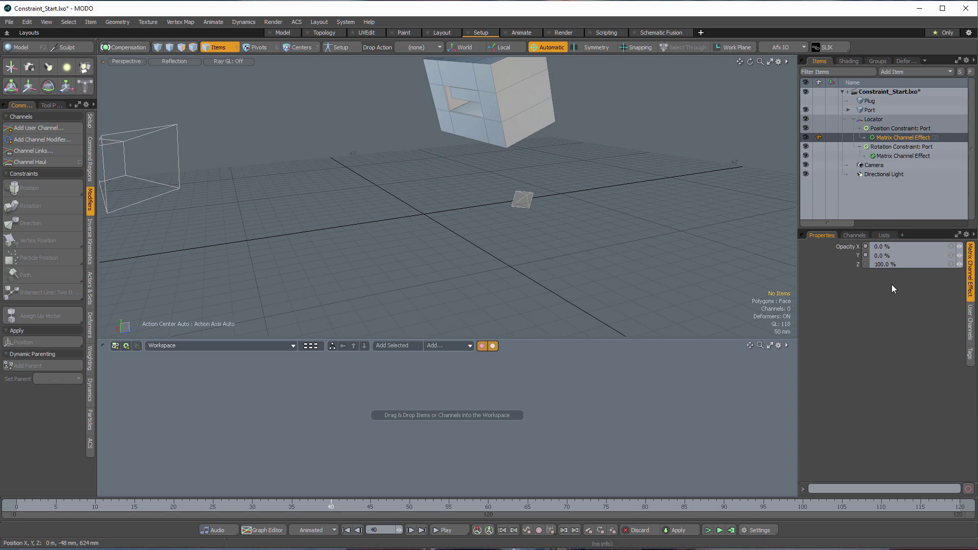
key(Return)
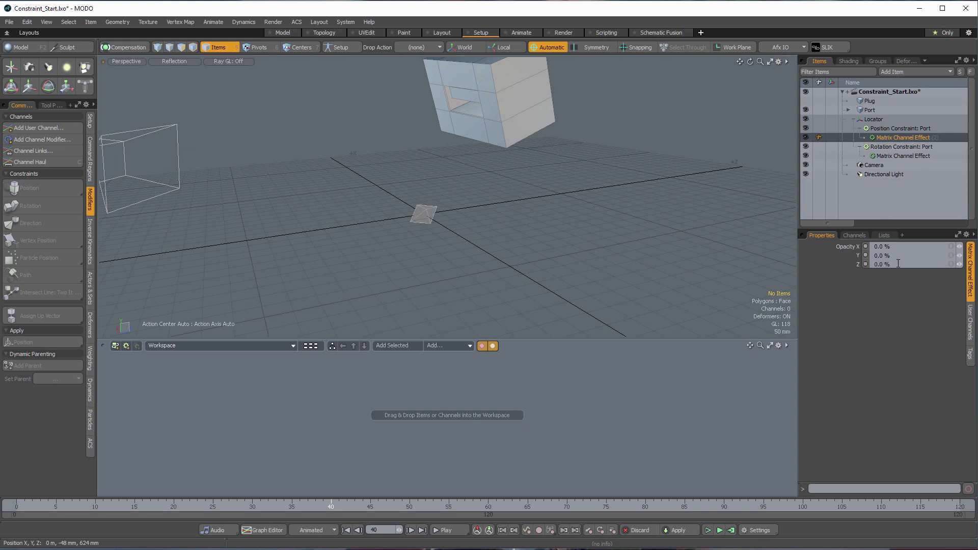
Step: Set the Rotation constraint's Matrix Channel Effect opacity to 0% in X, Y and Z and scrub the timeline, ending at frame 40
click(899, 156)
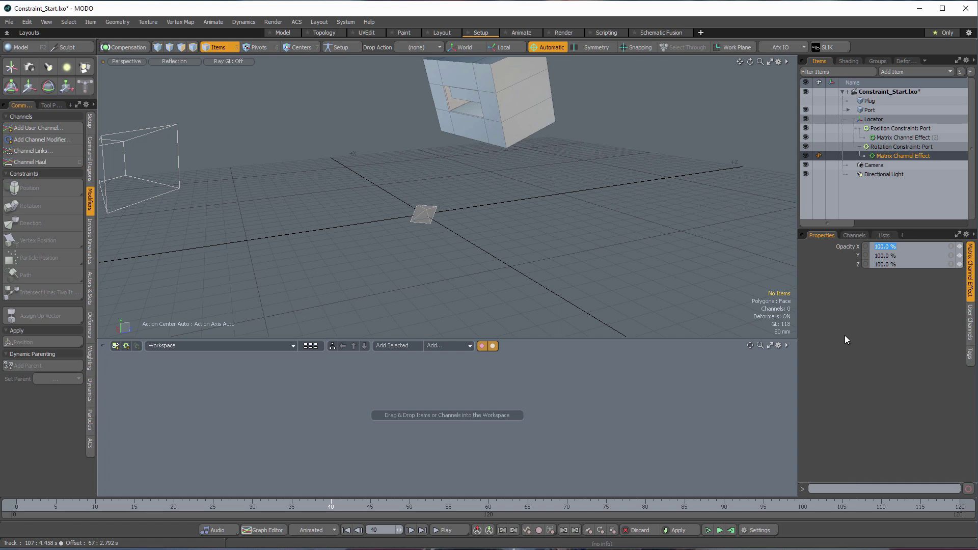
text(0)
key(Tab)
text(0)
key(Tab)
text(0)
key(Return)
mouse_move(331, 508)
mouse_down()
mouse_move(292, 508)
mouse_move(535, 507)
mouse_move(236, 507)
mouse_move(330, 507)
mouse_up()
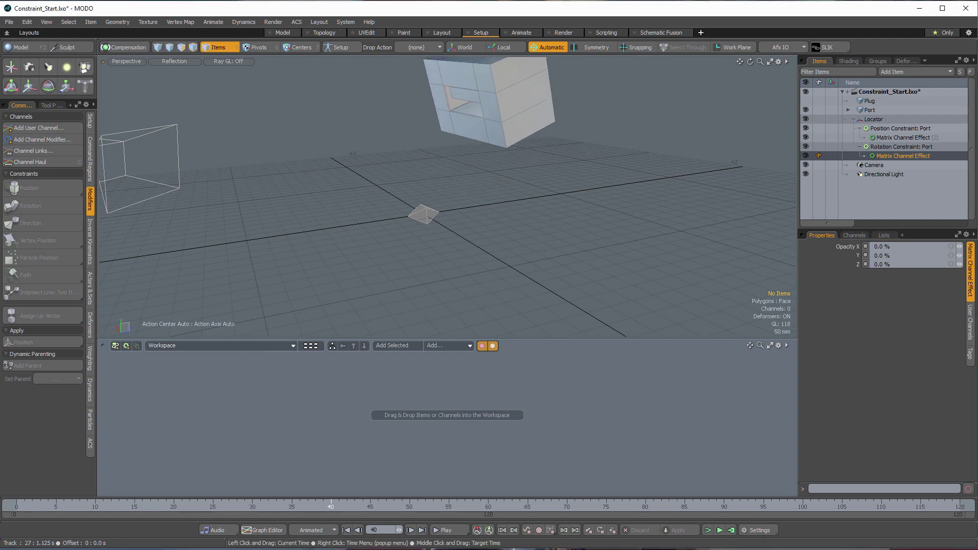
Step: Move the locator along the Z axis to a position of about -182 mm
click(428, 209)
alt+drag(432, 211, 407, 254)
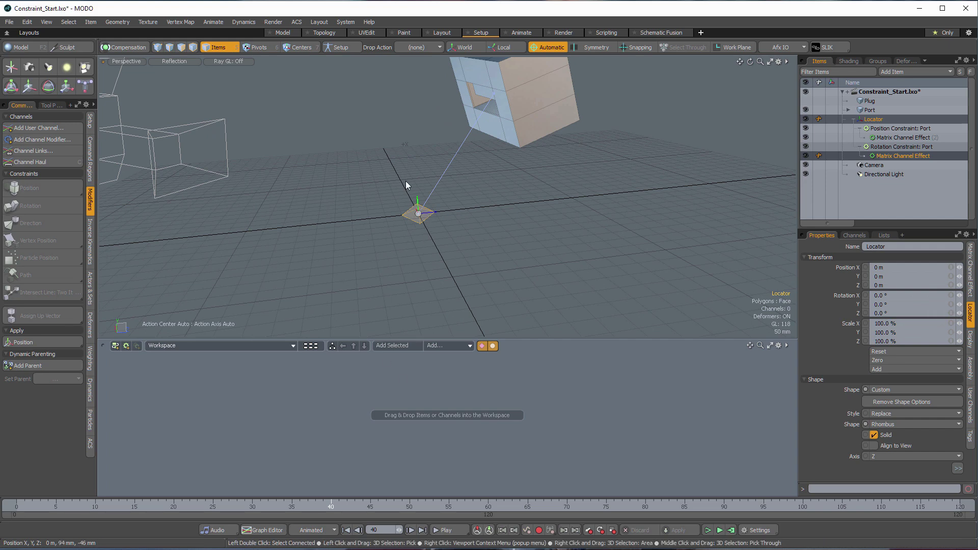
key(y)
drag(466, 206, 376, 217)
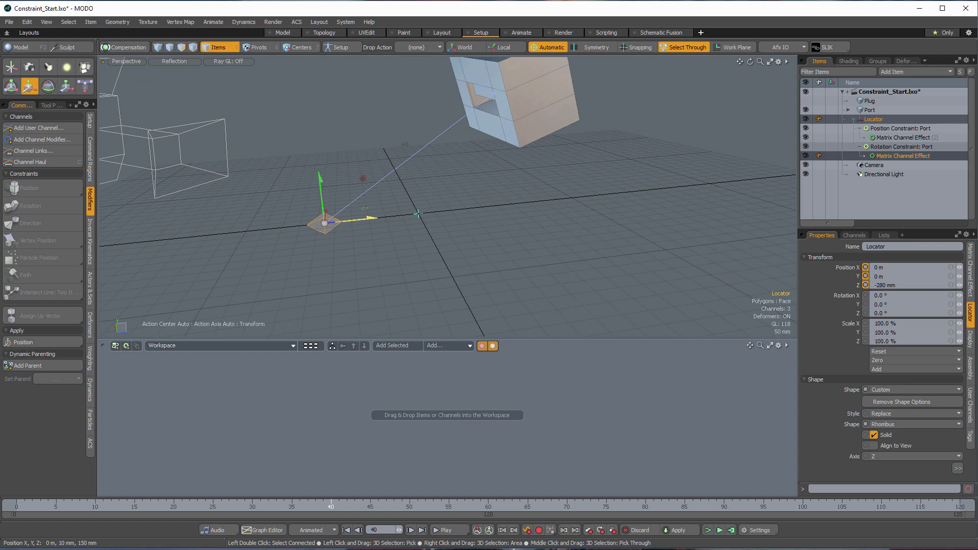
key(ctrl+z)
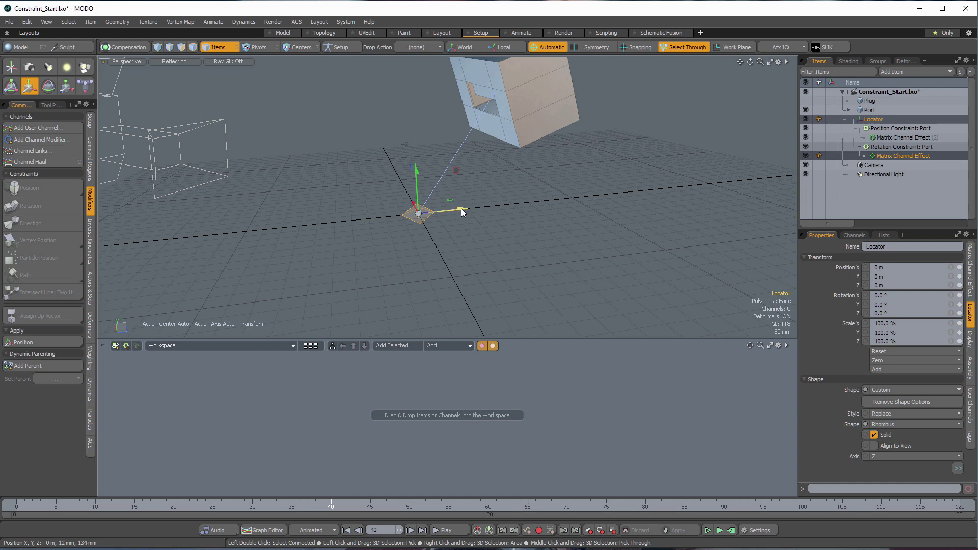
drag(460, 209, 417, 213)
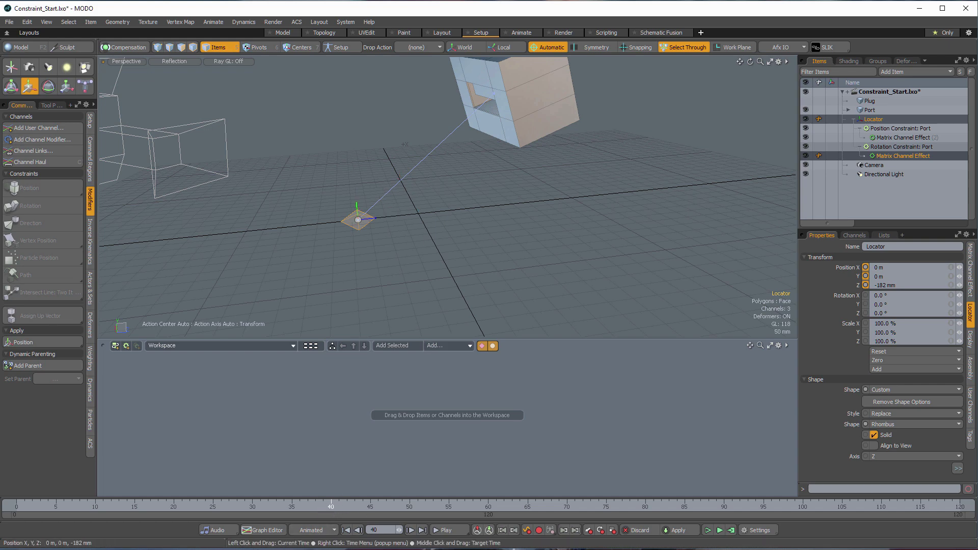
Step: At frame 80, set the Position constraint's Matrix Channel Effect opacity to 100% in X, Y and Z
drag(331, 507, 645, 506)
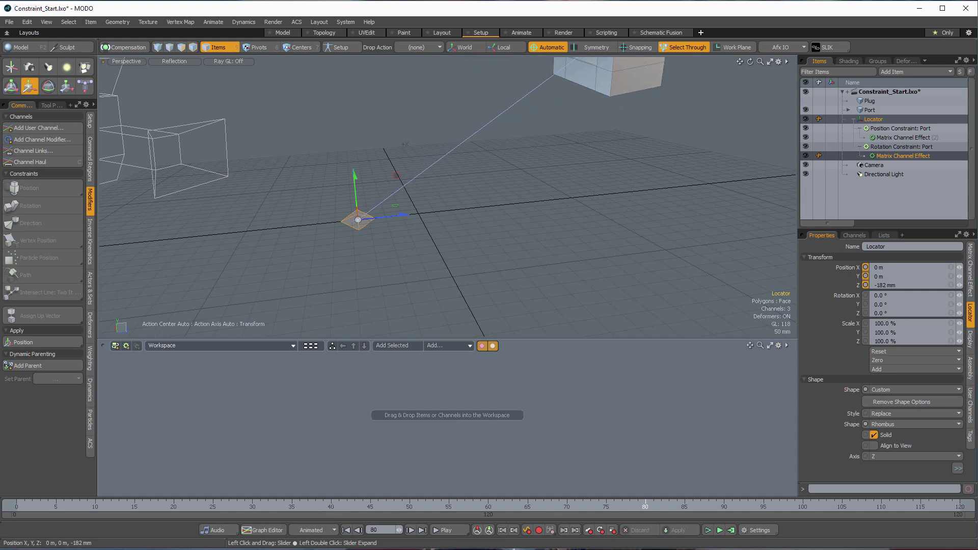
click(880, 136)
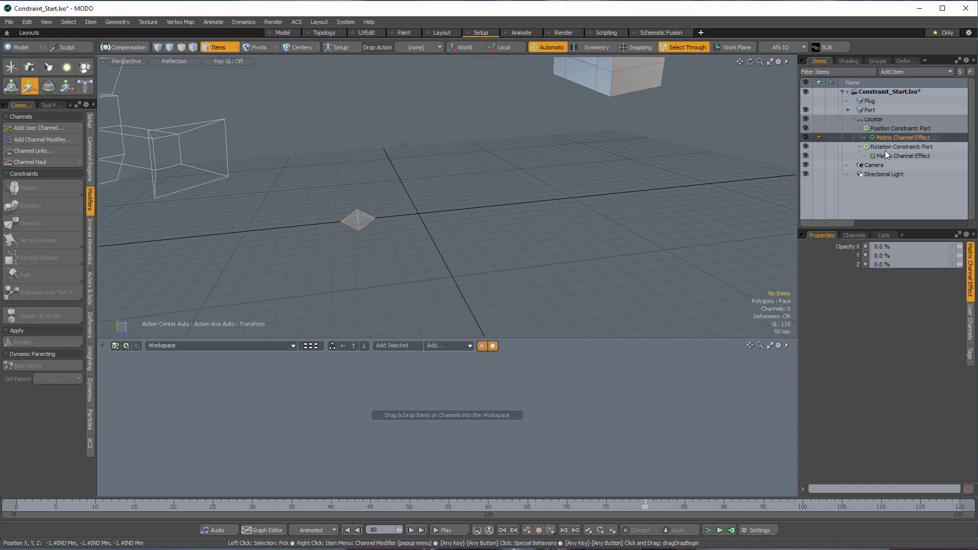
click(882, 247)
text(100)
key(Tab)
text(100)
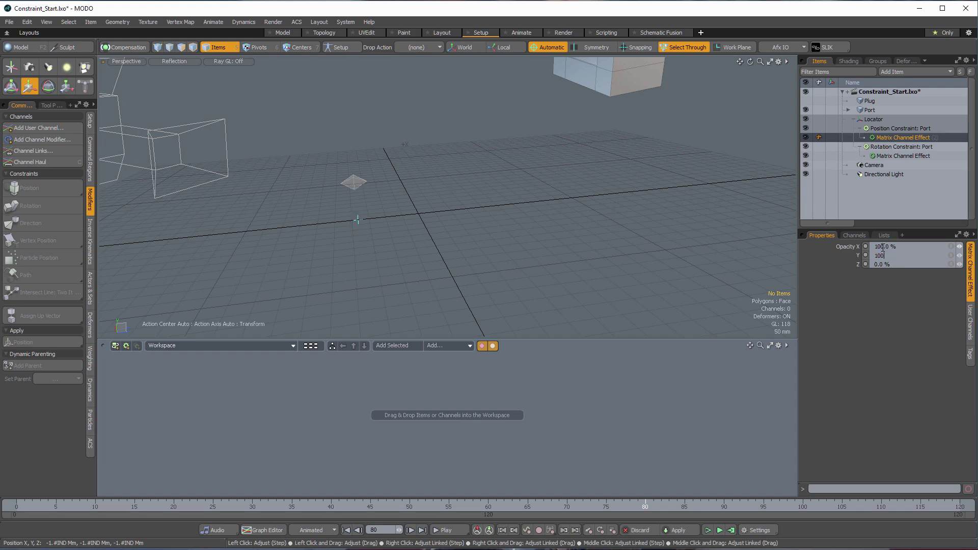
key(Tab)
text(10)
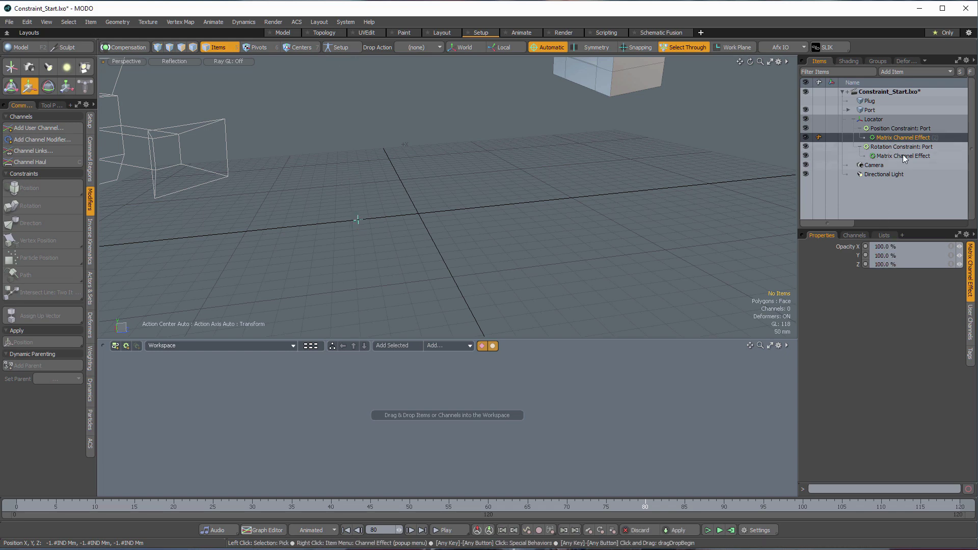
Step: Set the Rotation constraint's effect opacity to 100% and key the X, Y and Z opacity of both Matrix Channel Effects at frame 80
click(902, 154)
alt+drag(640, 138, 627, 239)
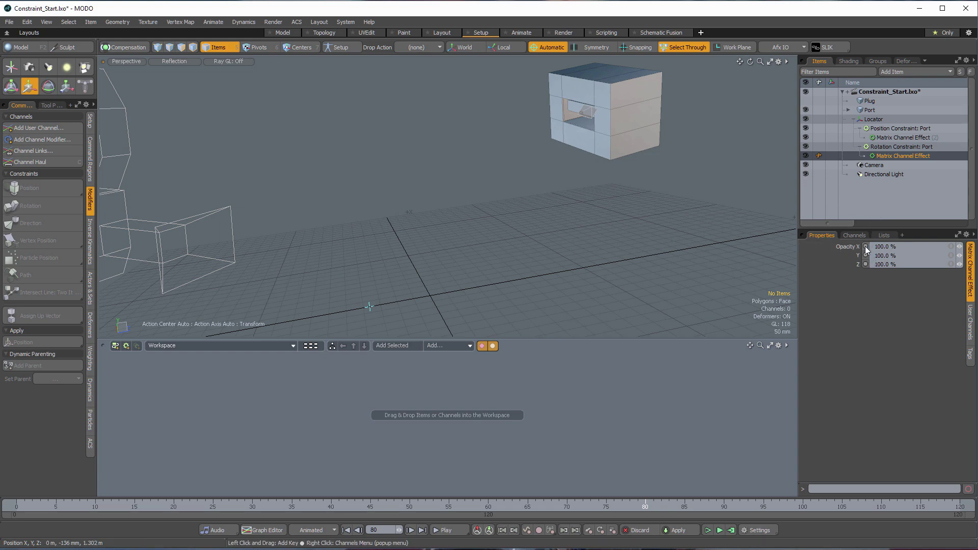
drag(865, 246, 866, 265)
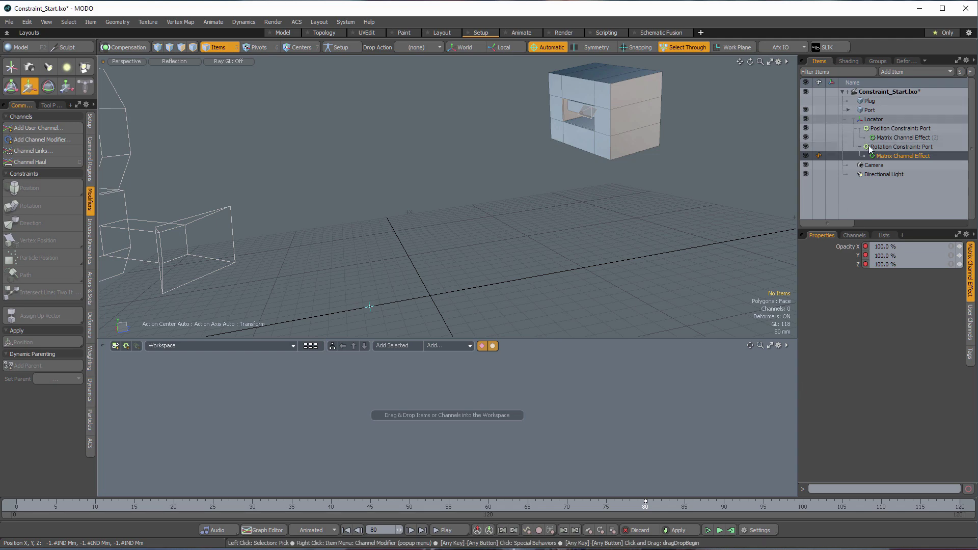
click(901, 137)
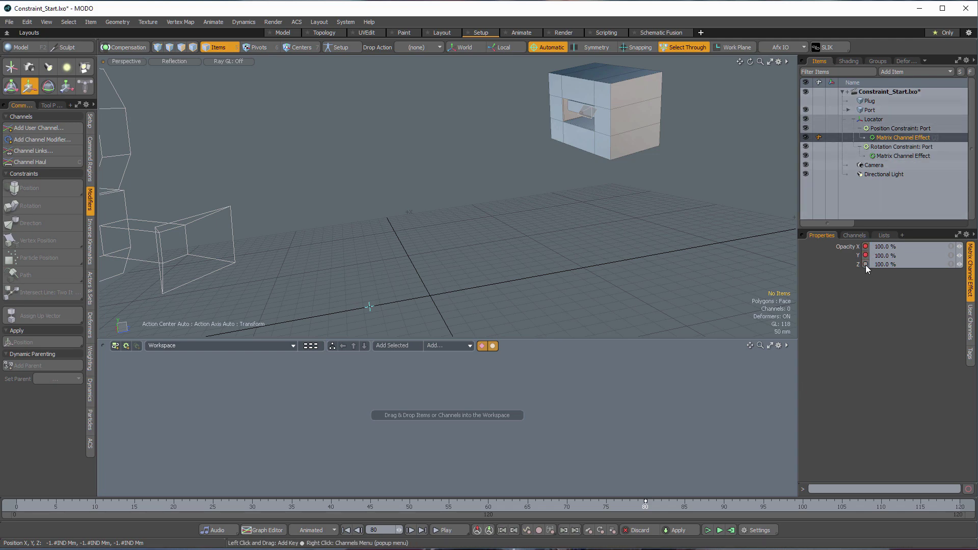
Step: At frame 40, key the Position constraint's Matrix Channel Effect opacity at 0% in X, Y and Z
click(331, 506)
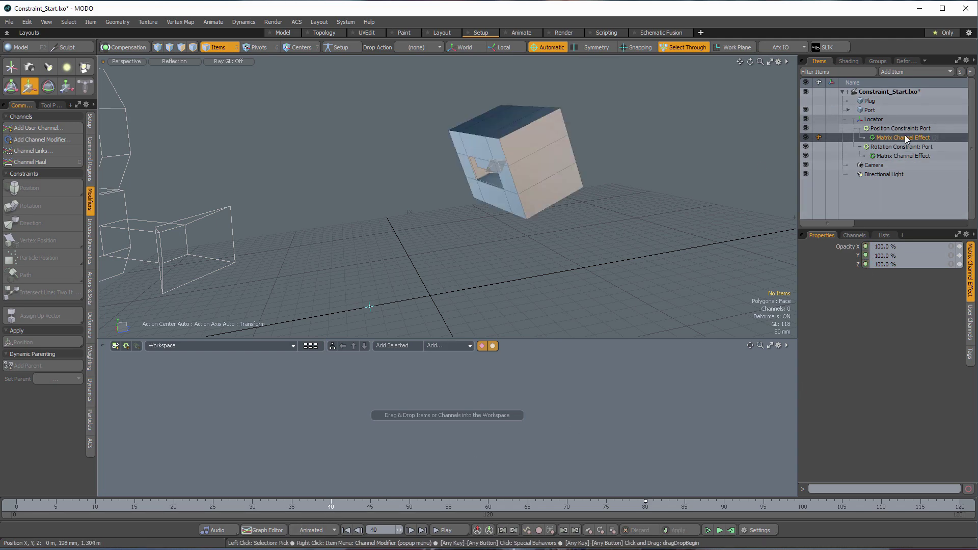
text(0)
key(Return)
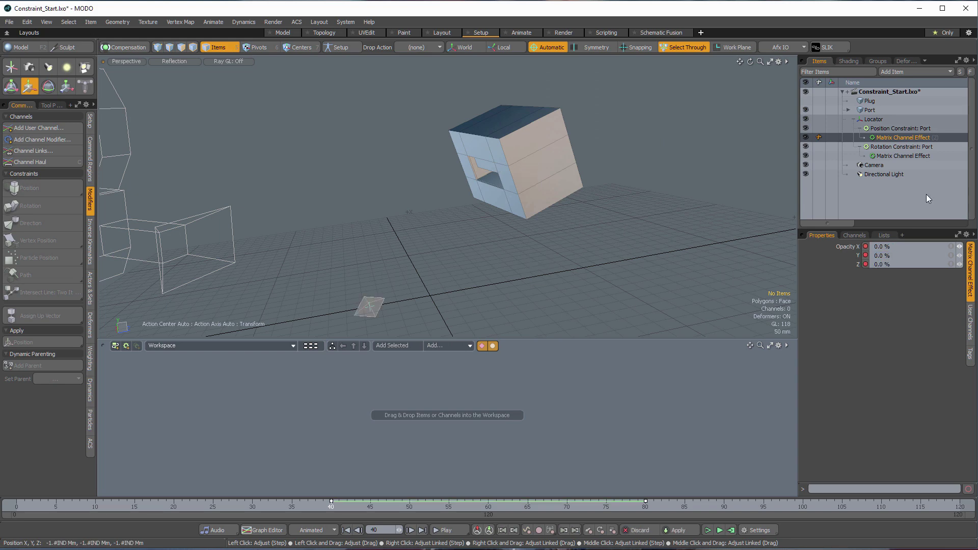
Step: Key the Rotation constraint's Matrix Channel Effect opacity at 0% in X, Y and Z at frame 40 and scrub to check the animation
click(887, 156)
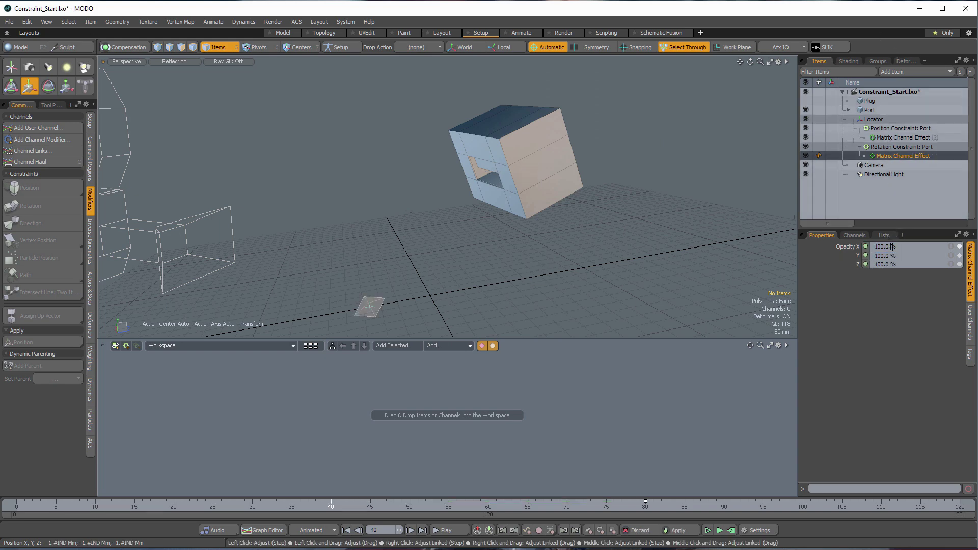
text(0)
key(Return)
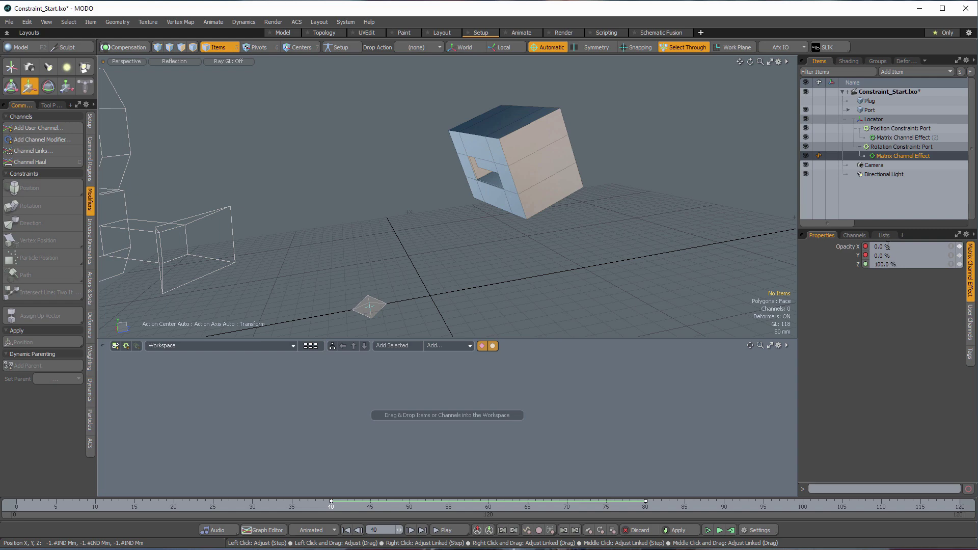
text(0)
key(Return)
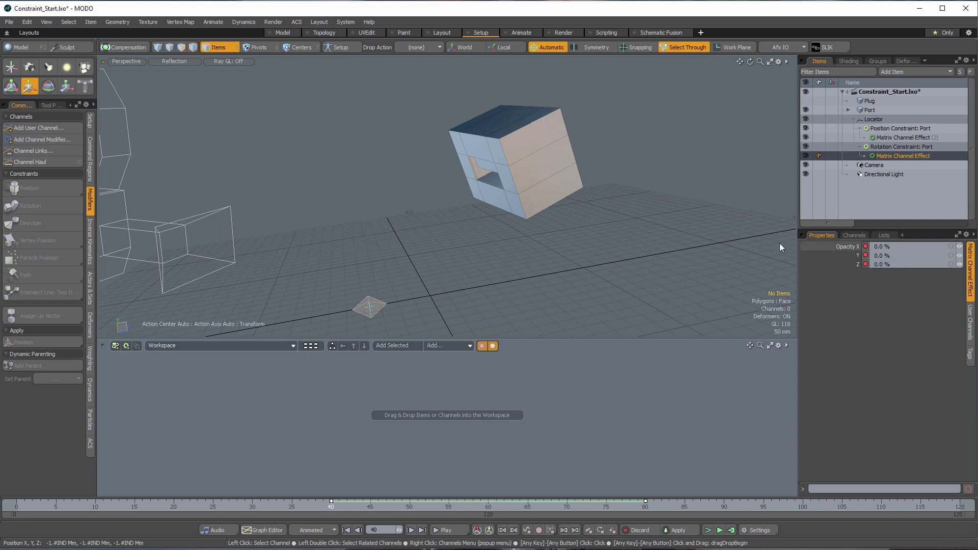
mouse_move(331, 509)
mouse_down()
mouse_move(590, 506)
mouse_move(87, 507)
mouse_move(641, 507)
mouse_move(323, 507)
mouse_move(331, 507)
mouse_up()
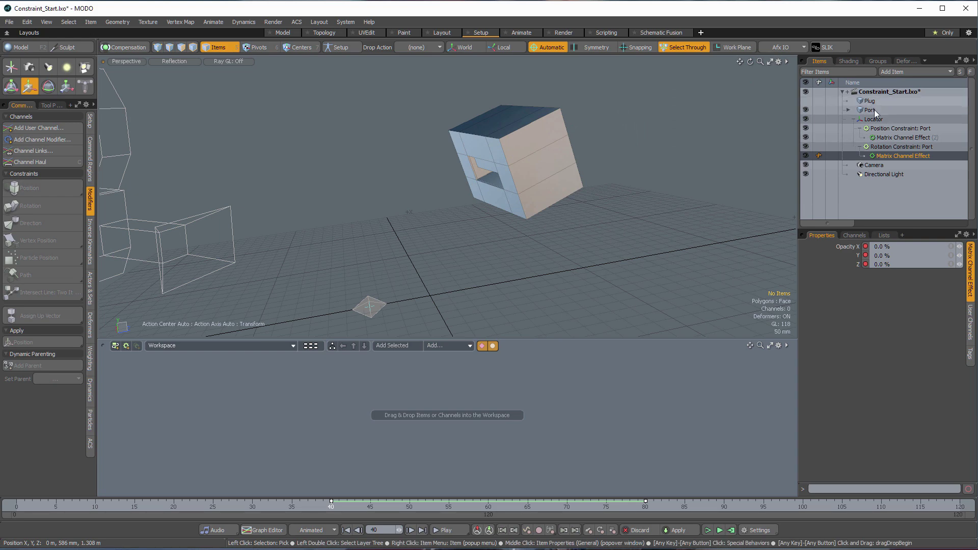
Step: Make the Plug visible, parent it to the locator and set its Z position to 0 m
click(853, 119)
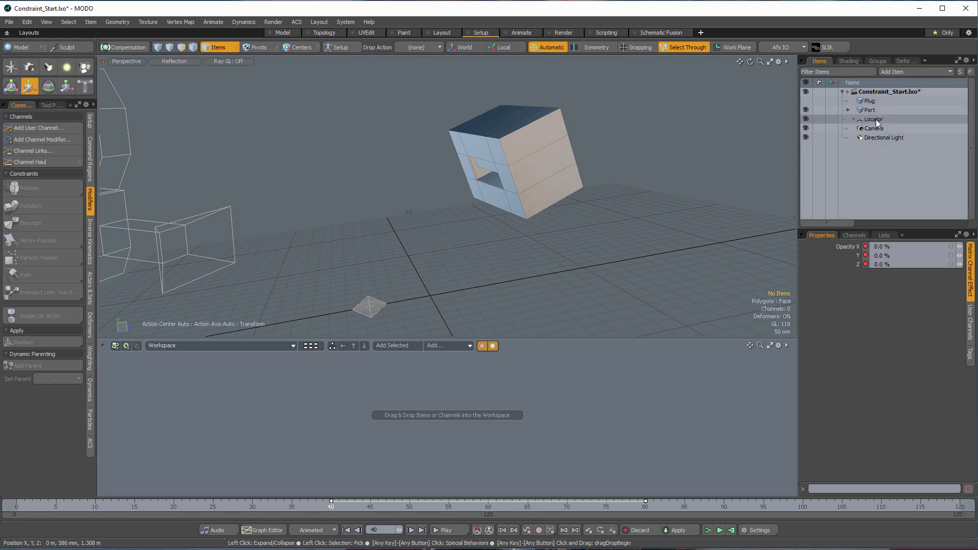
click(860, 103)
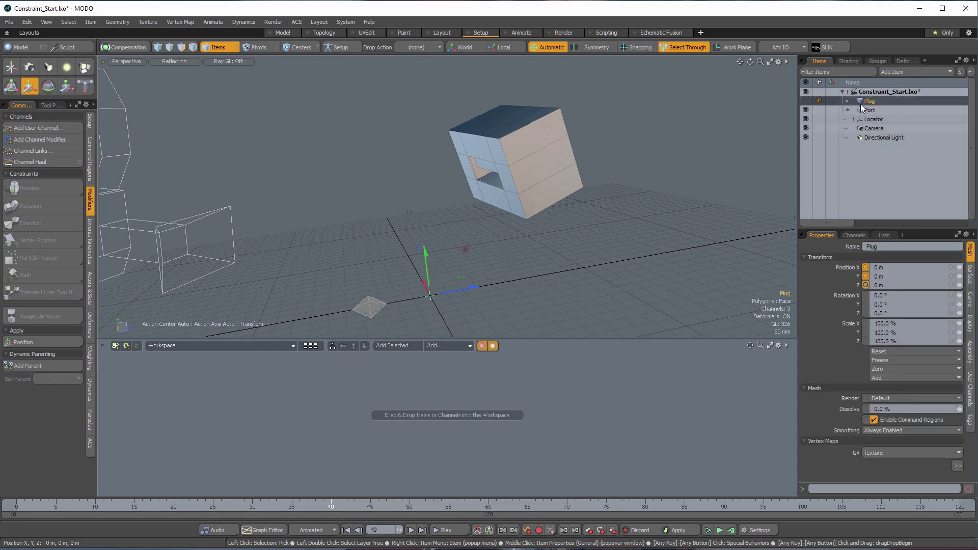
click(805, 101)
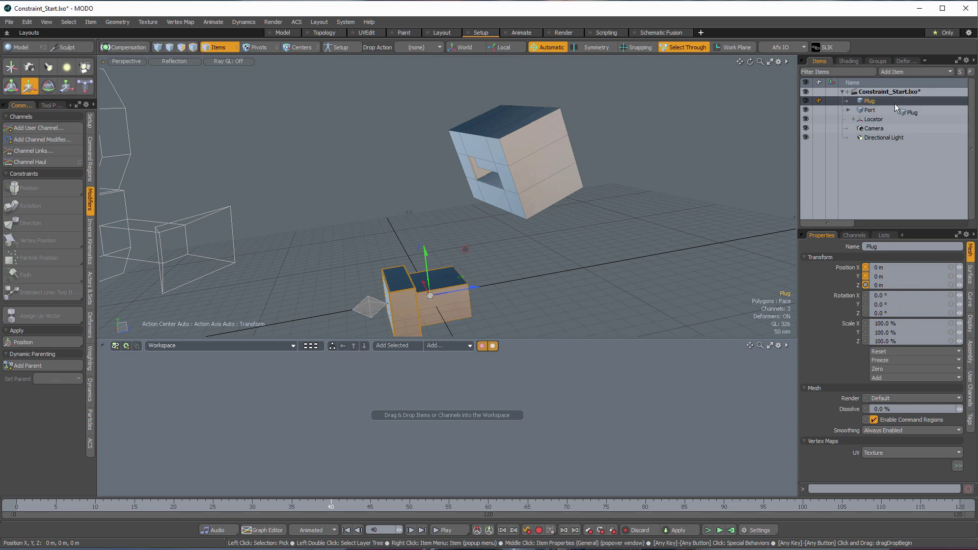
drag(895, 107, 873, 119)
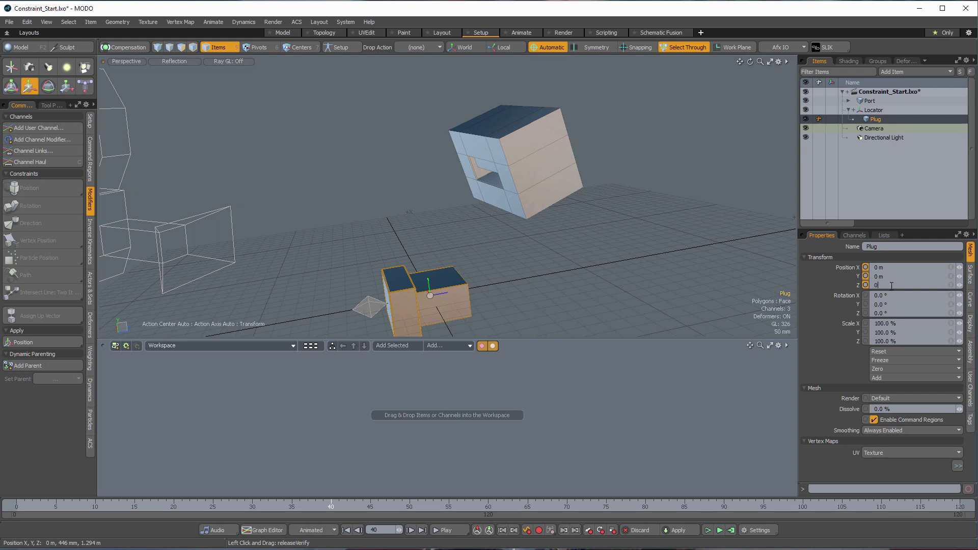
key(Return)
Step: Scrub the animation up to about frame 70 and examine from several angles how the Plug meets the Port
alt+drag(575, 229, 622, 465)
drag(332, 504, 582, 504)
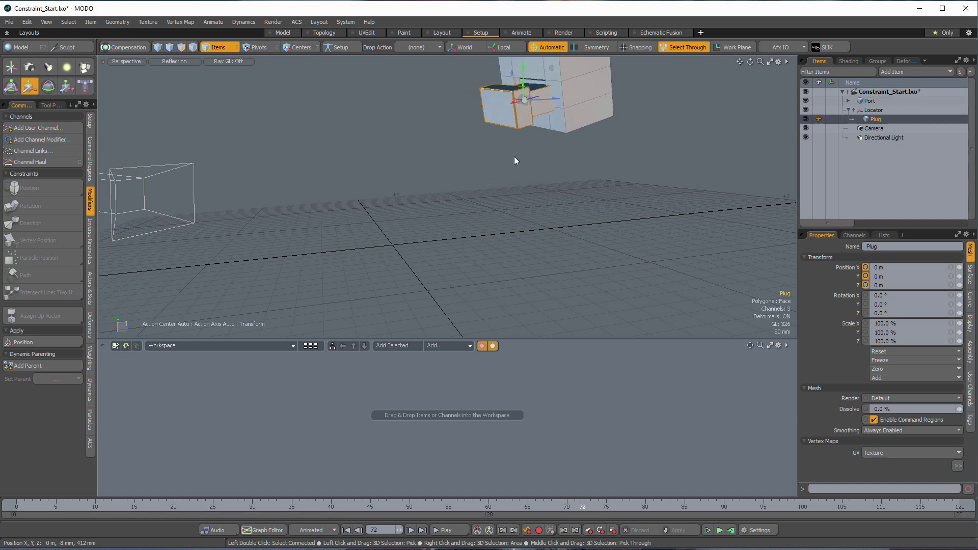
alt+drag(550, 218, 408, 196)
scroll(497, 287, down, 2)
mouse_move(582, 507)
mouse_down()
mouse_move(560, 507)
mouse_move(613, 507)
mouse_move(566, 507)
mouse_up()
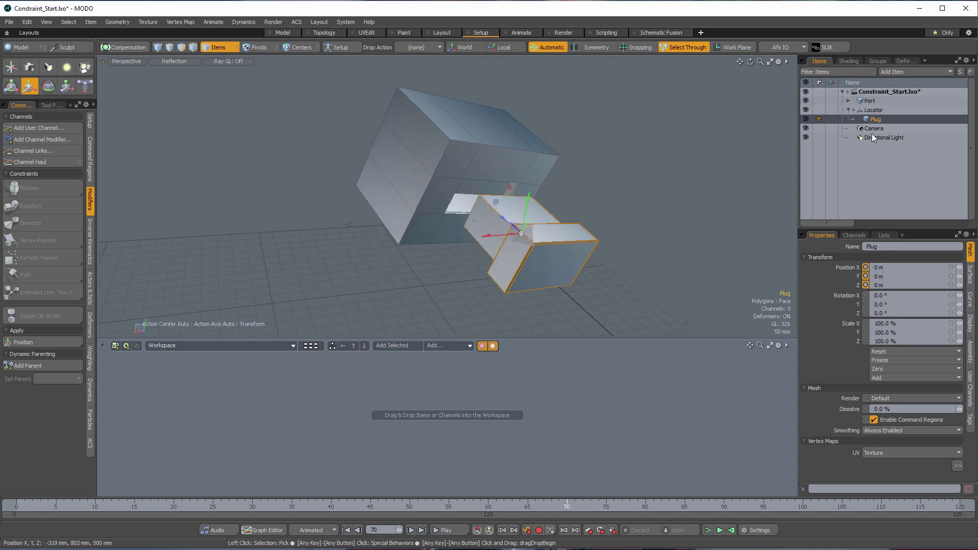
Step: Expand the locator's modifiers and check the Position constraint's Matrix Channel Effect opacity at frame 70
click(854, 113)
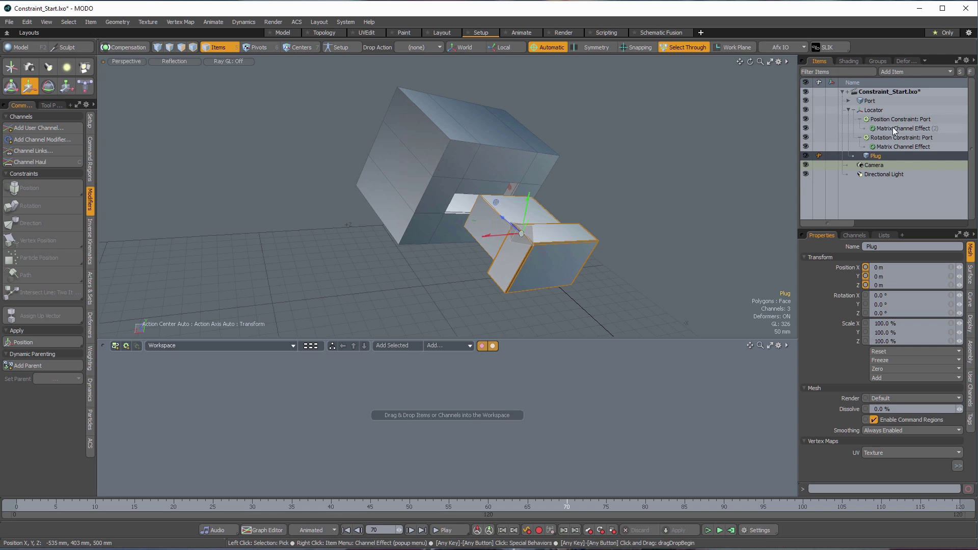
click(892, 128)
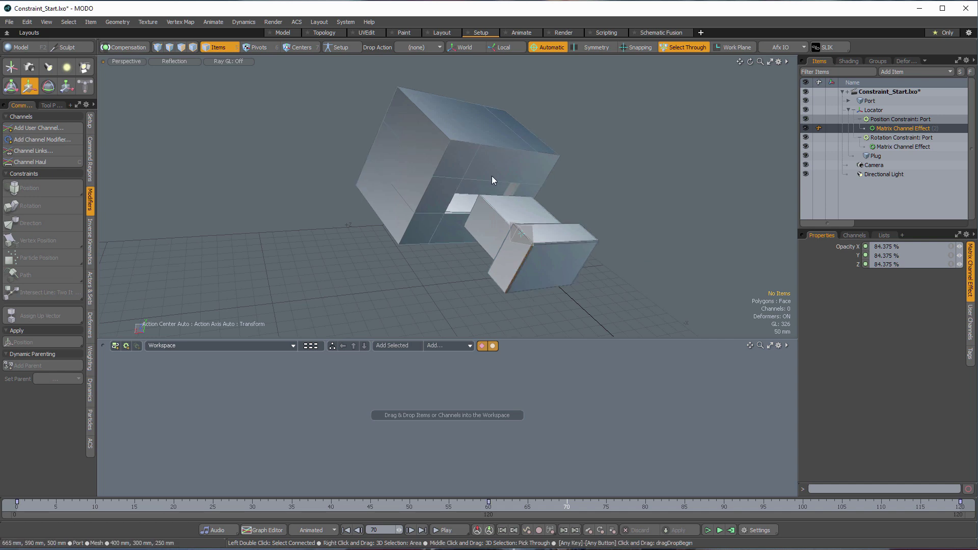
click(874, 111)
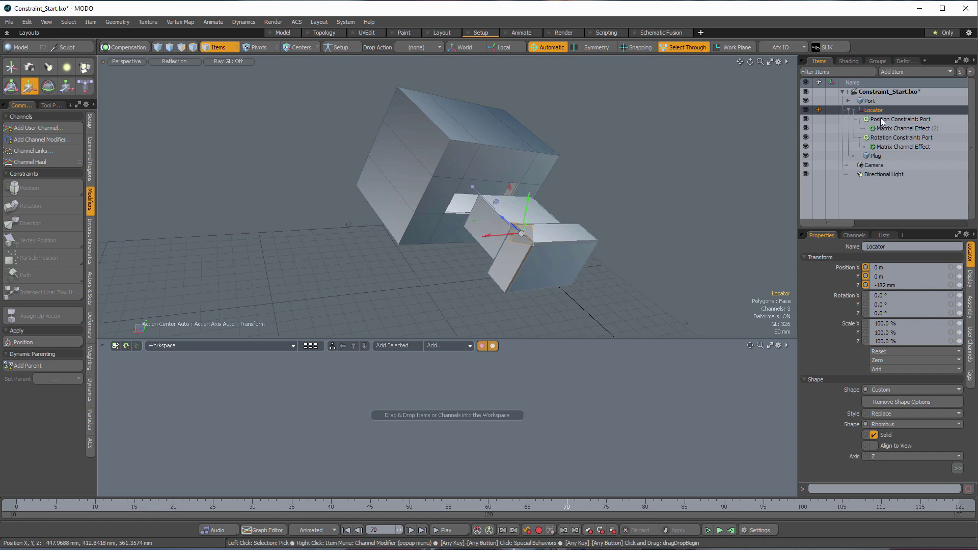
Step: Try an X offset of 78.1 mm on the locator's Position constraint, check it in the view, and undo it
click(902, 120)
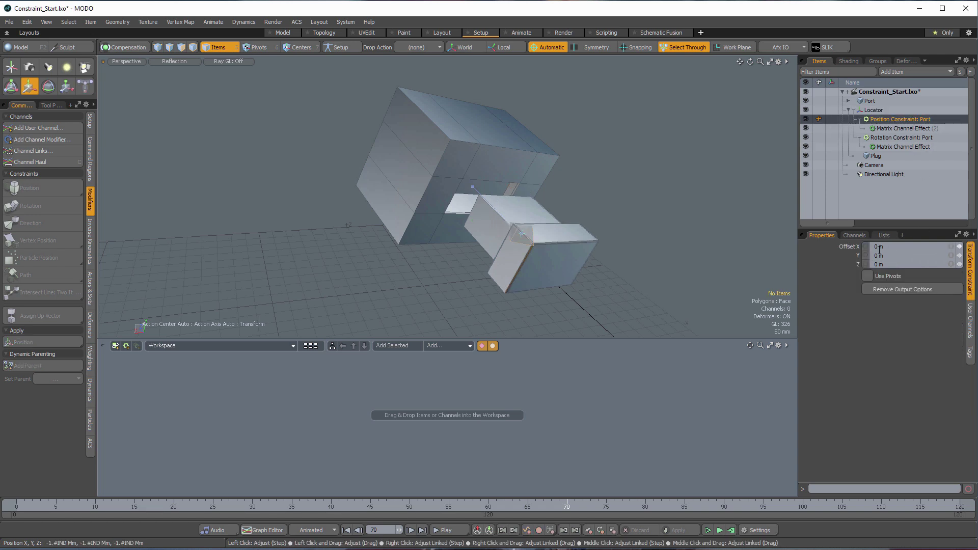
mouse_move(959, 246)
mouse_down()
mouse_move(929, 247)
mouse_move(972, 246)
mouse_up()
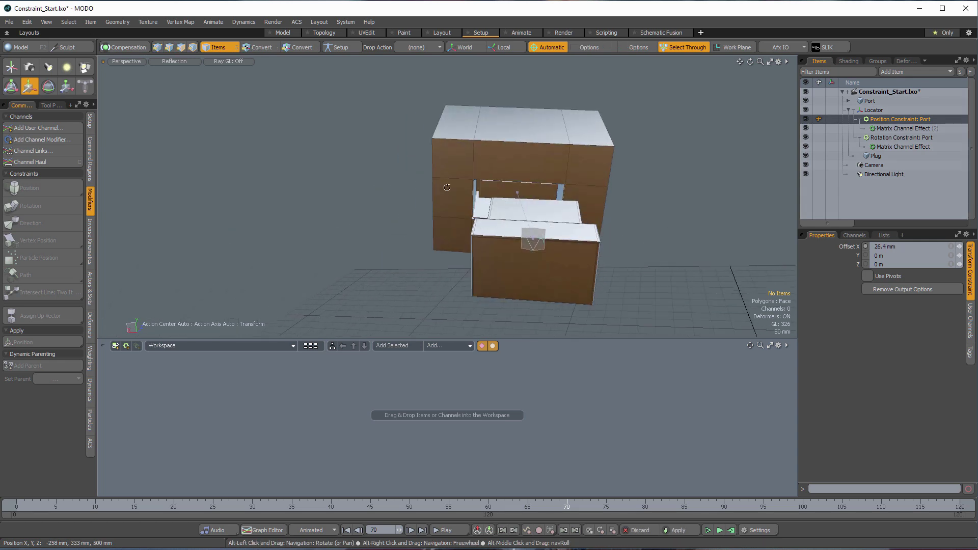
drag(960, 247, 970, 246)
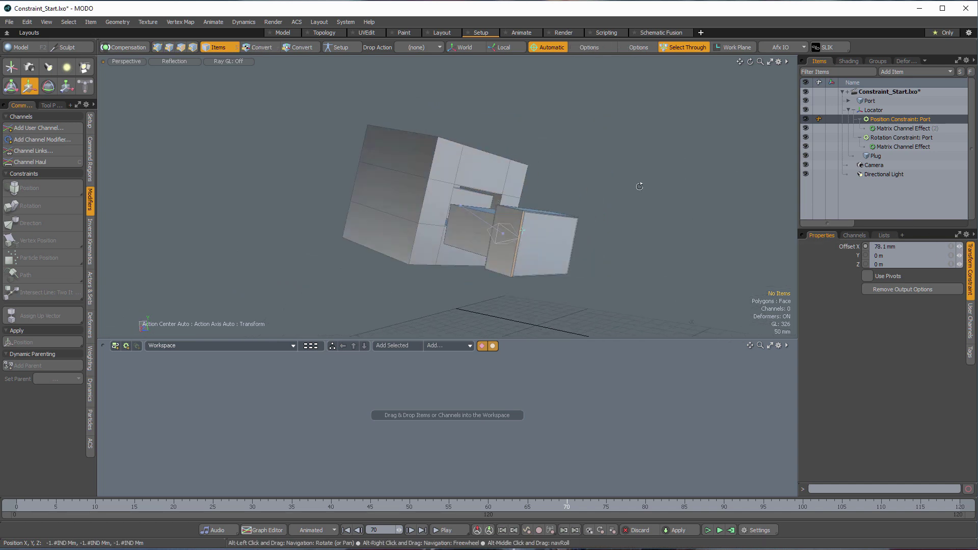
alt+drag(509, 219, 534, 215)
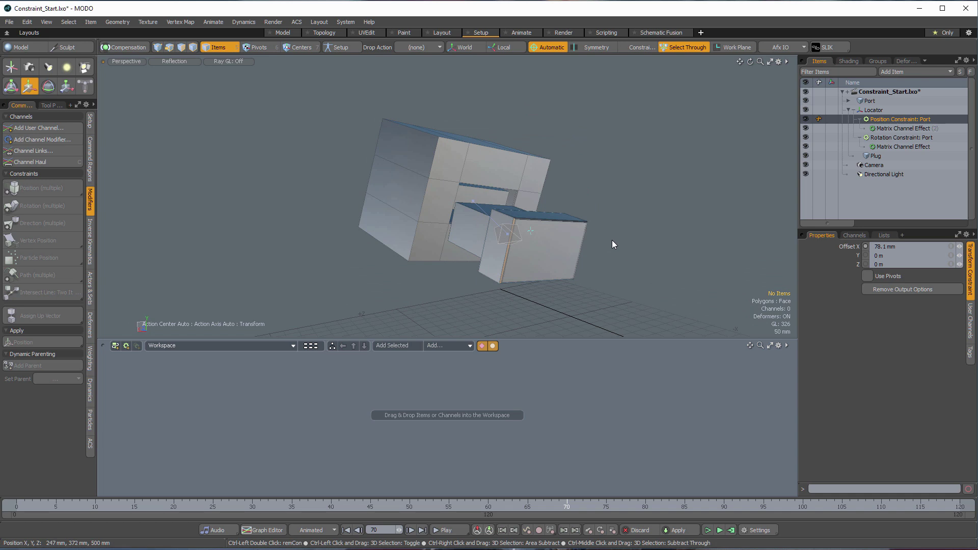
key(ctrl+z)
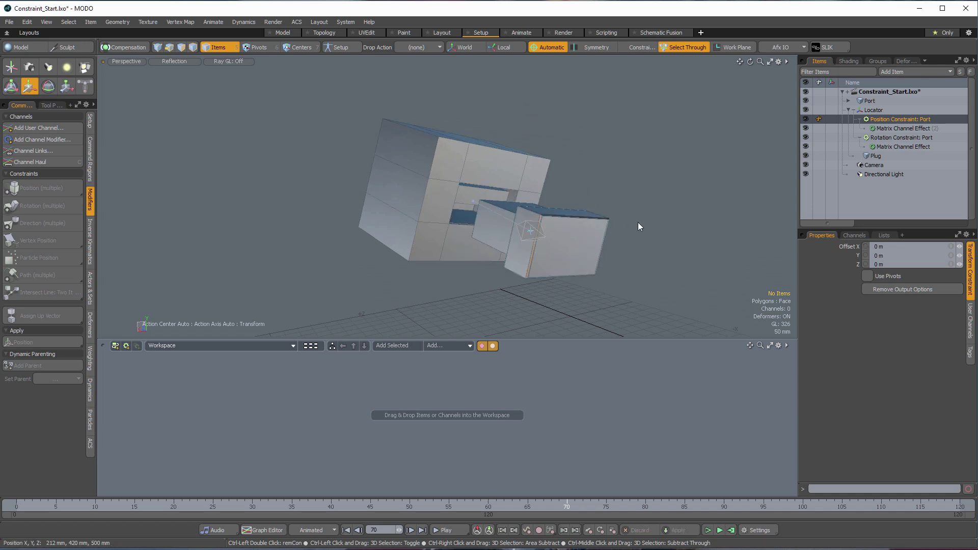
Step: Compare the locator and Plug with the Port from other angles at frame 70 and at frame 80
alt+drag(505, 187, 469, 175)
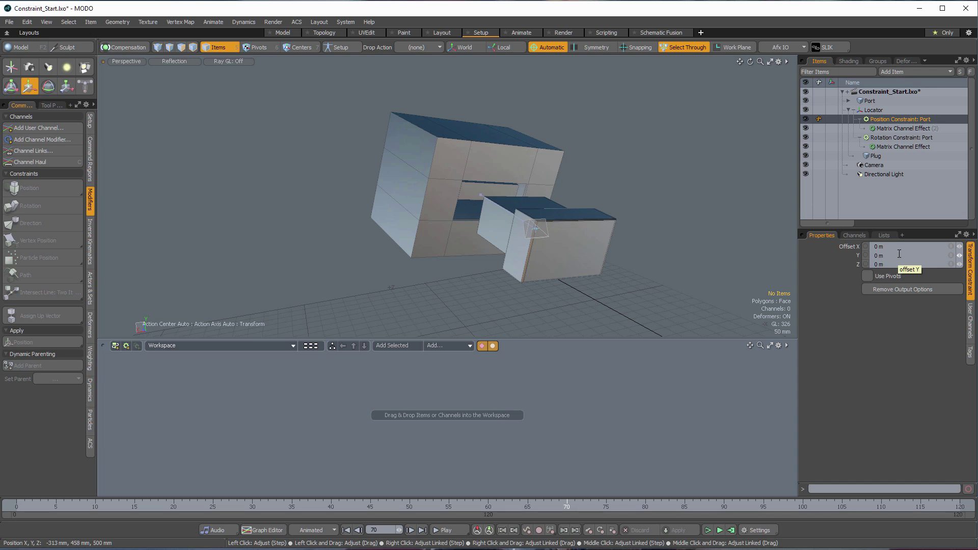
alt+drag(612, 246, 514, 252)
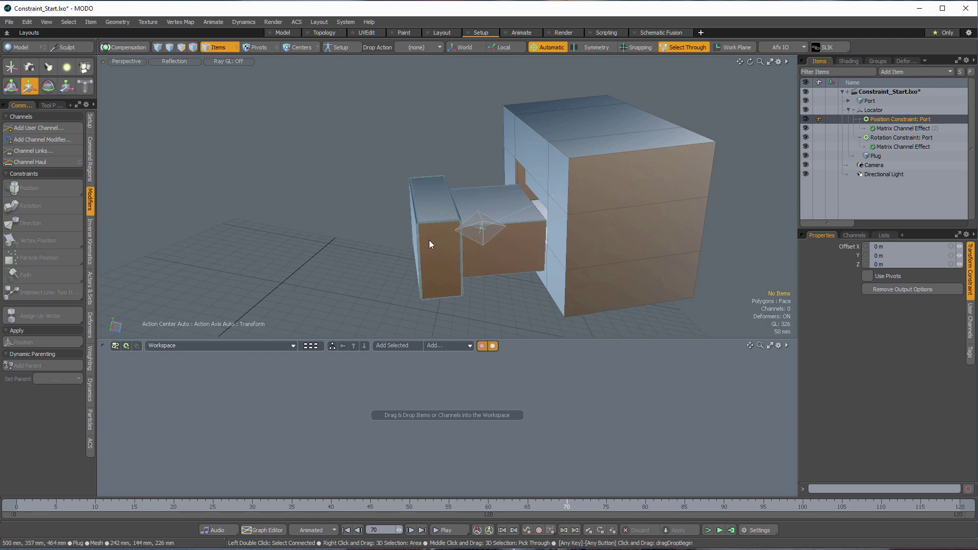
click(873, 110)
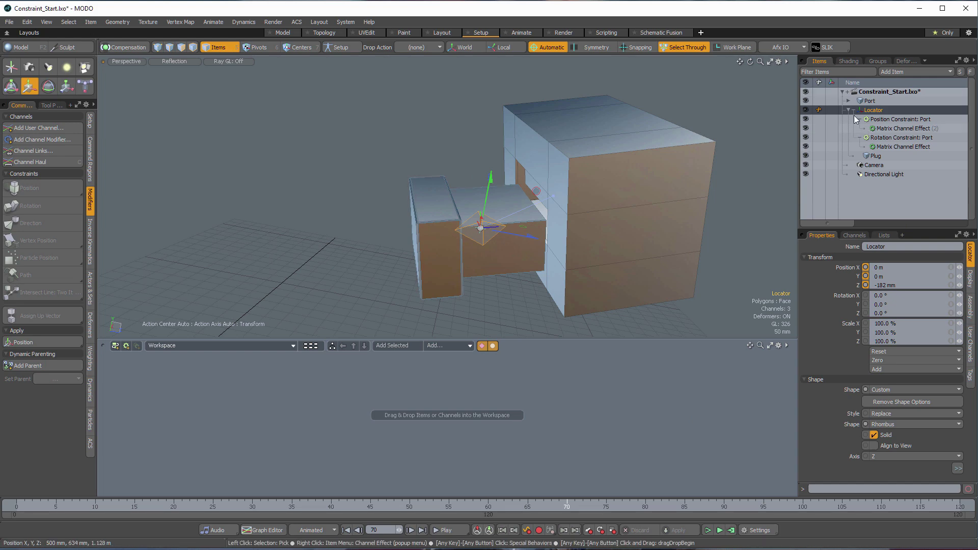
click(881, 156)
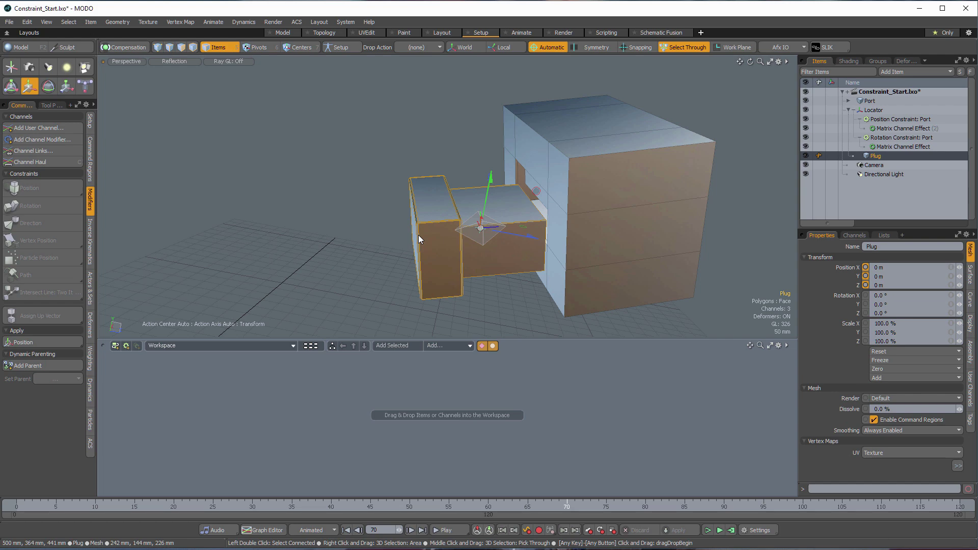
click(645, 507)
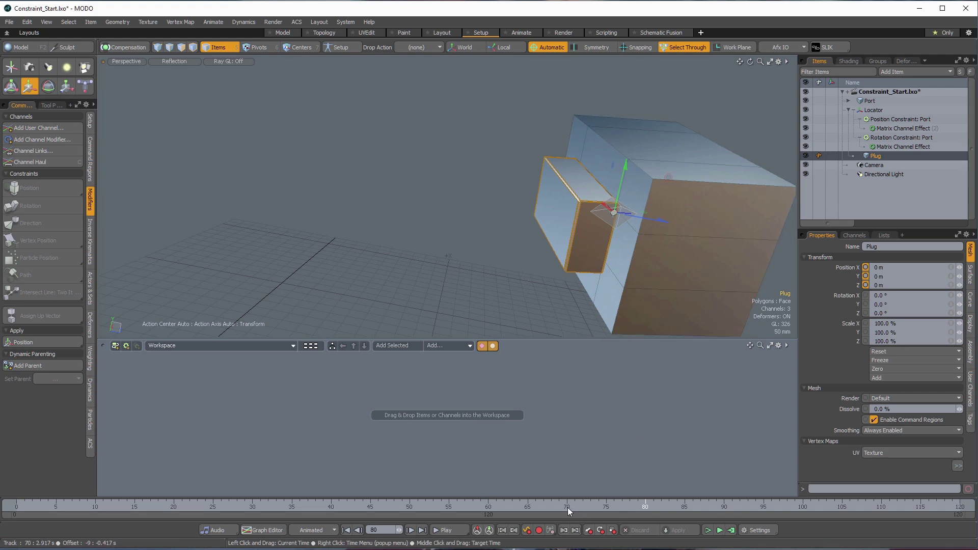
Step: Select the Matrix Channel Effects of both locator constraints and show their curves in the Animate layout's Graph Editor
click(875, 110)
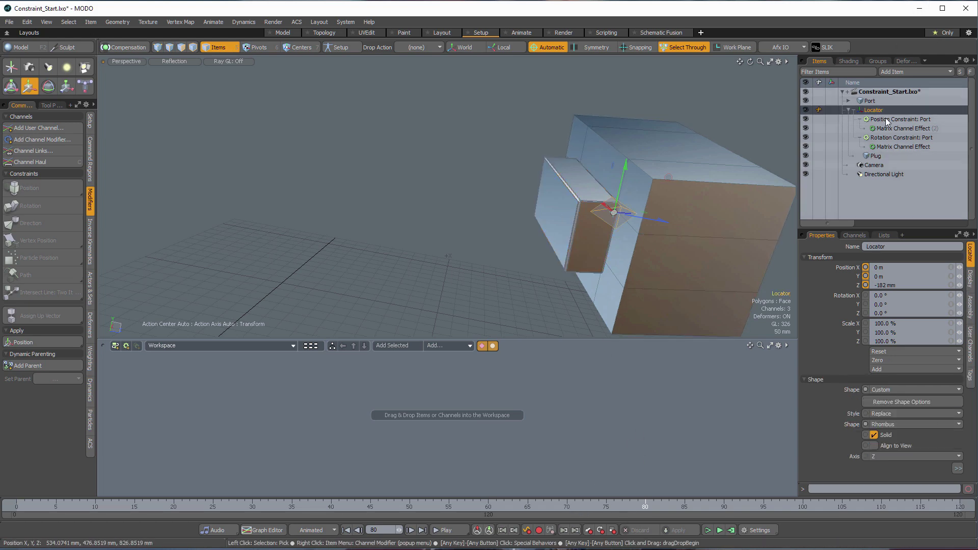
click(890, 128)
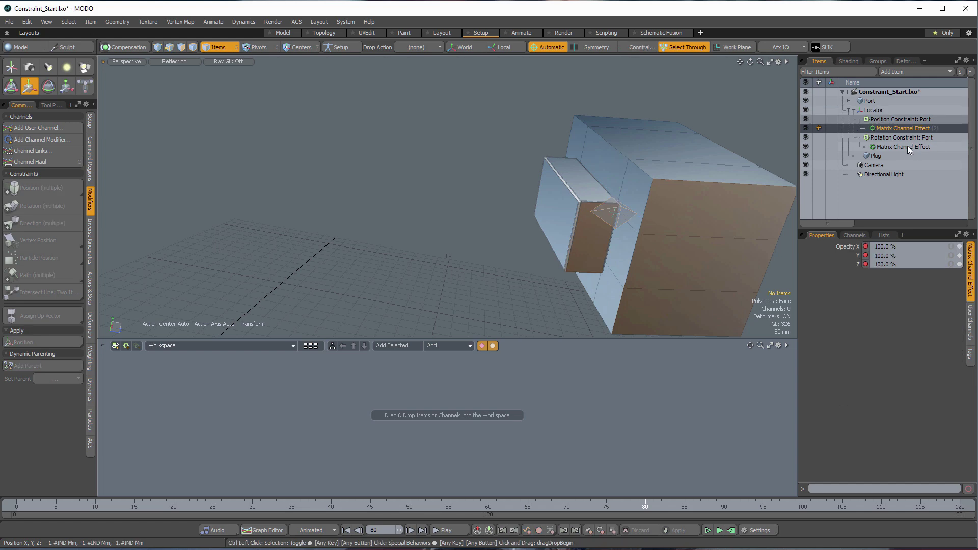
ctrl+click(906, 146)
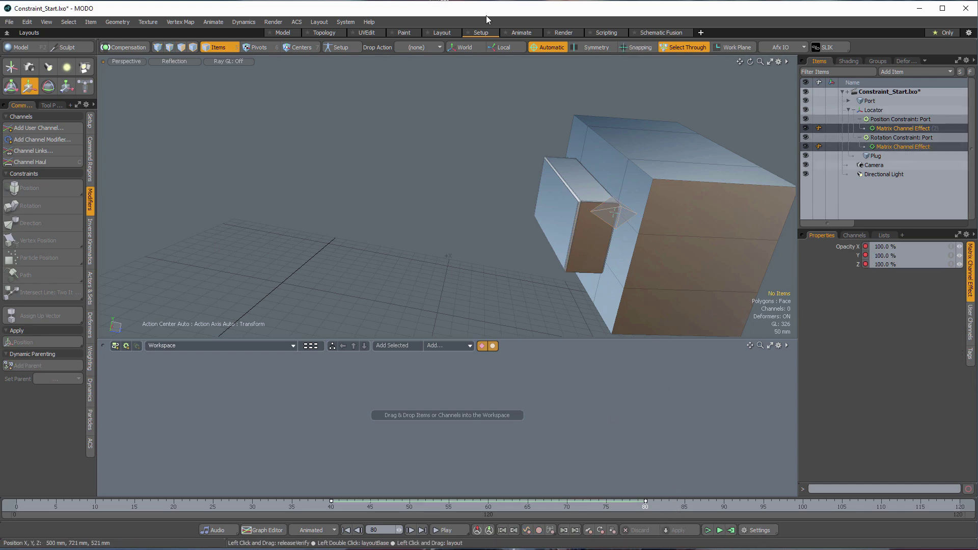
click(520, 32)
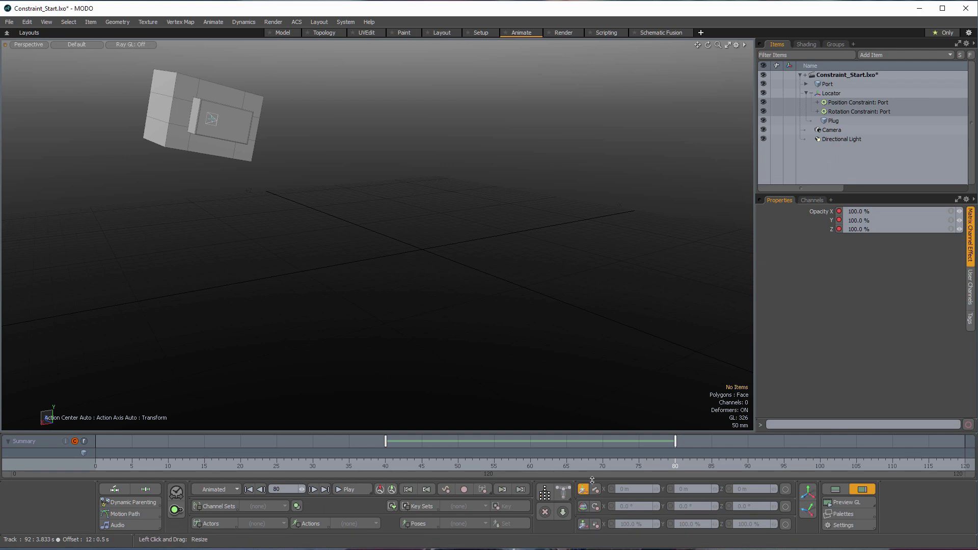
click(835, 489)
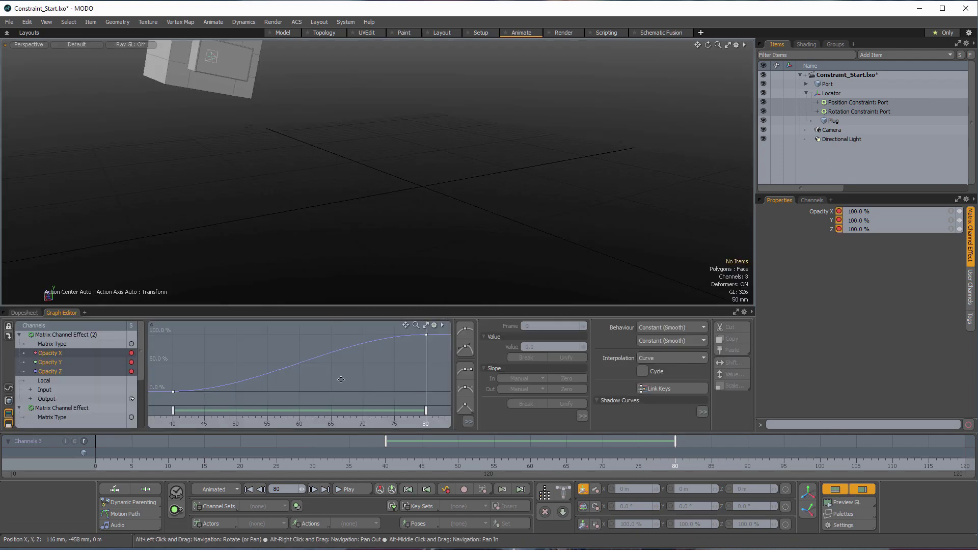
Step: Move the Position constraint's final Opacity X, Y and Z keys to frame 70
click(56, 353)
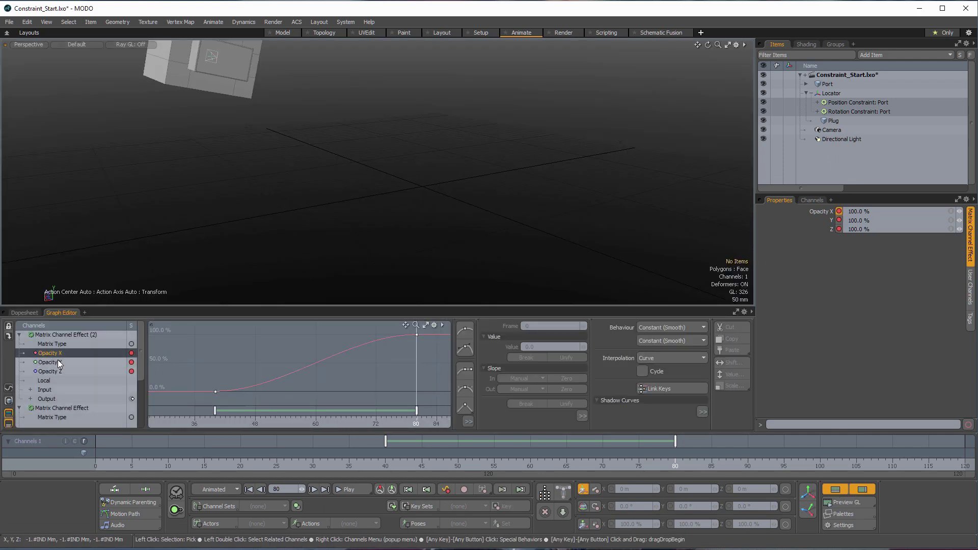
click(57, 361)
shift+click(60, 355)
shift+click(62, 371)
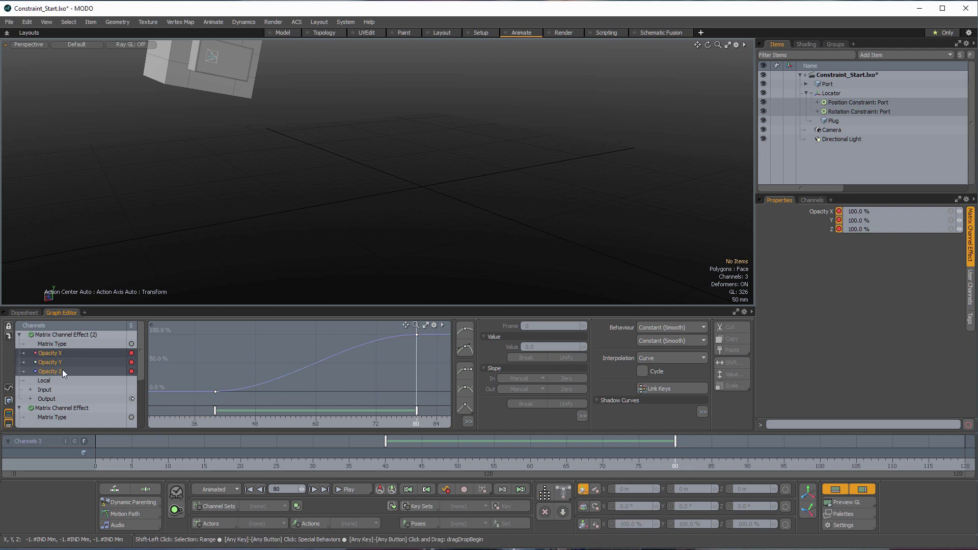
click(416, 411)
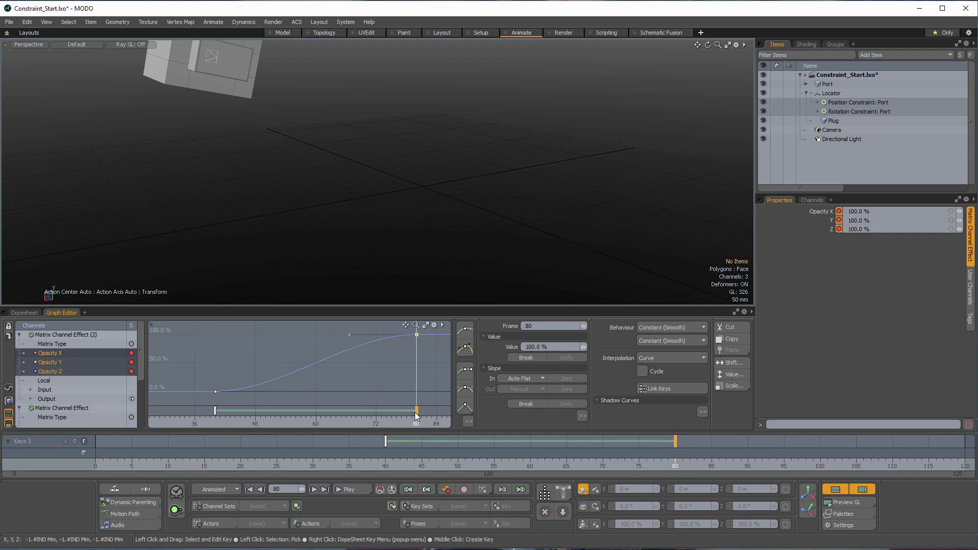
drag(402, 413, 368, 411)
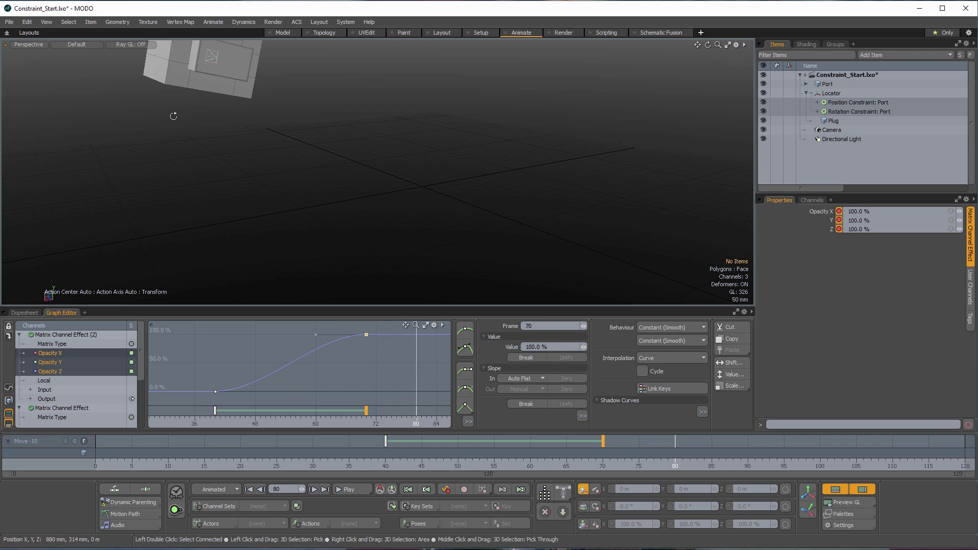
Step: Move the Rotation constraint's final Opacity X, Y and Z keys to frame 70
alt+drag(173, 116, 247, 255)
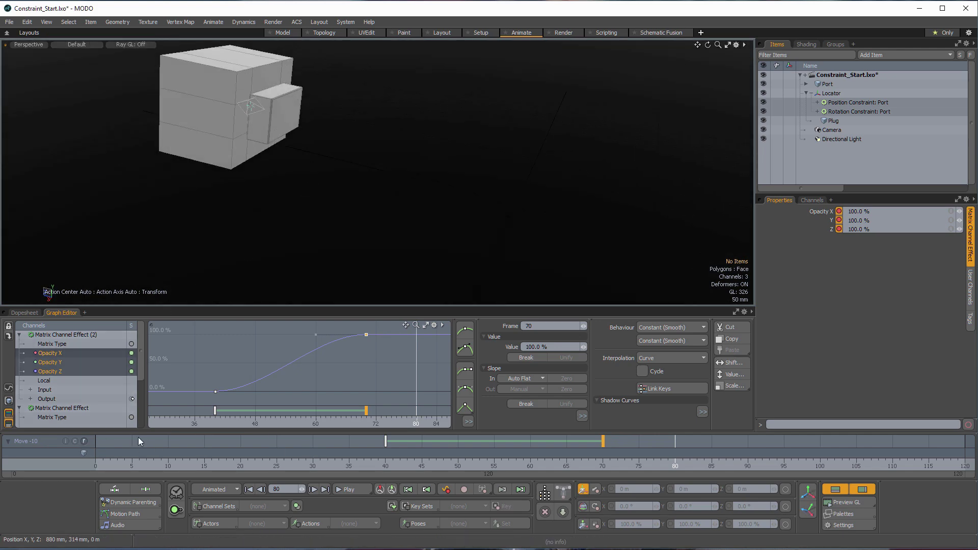
scroll(80, 400, down, 1)
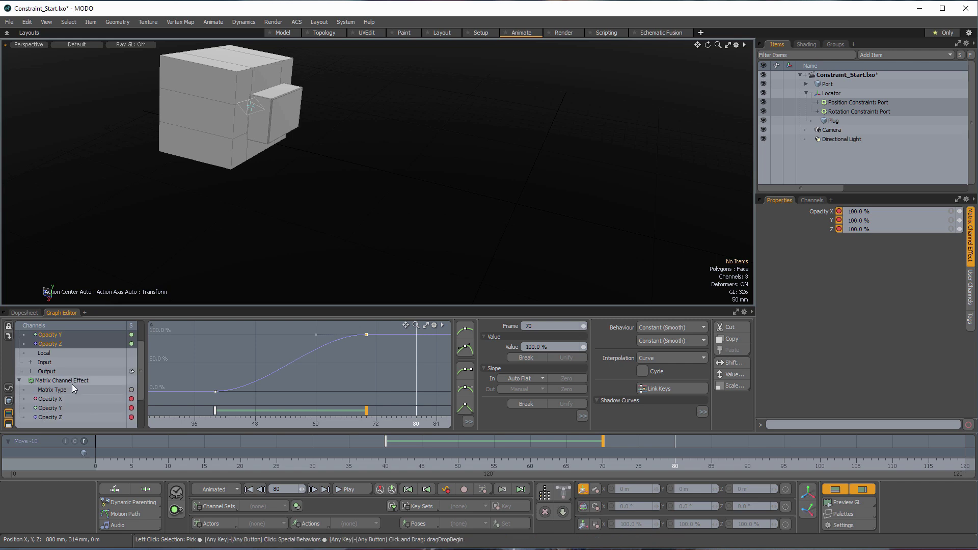
click(60, 400)
shift+click(59, 408)
shift+click(60, 415)
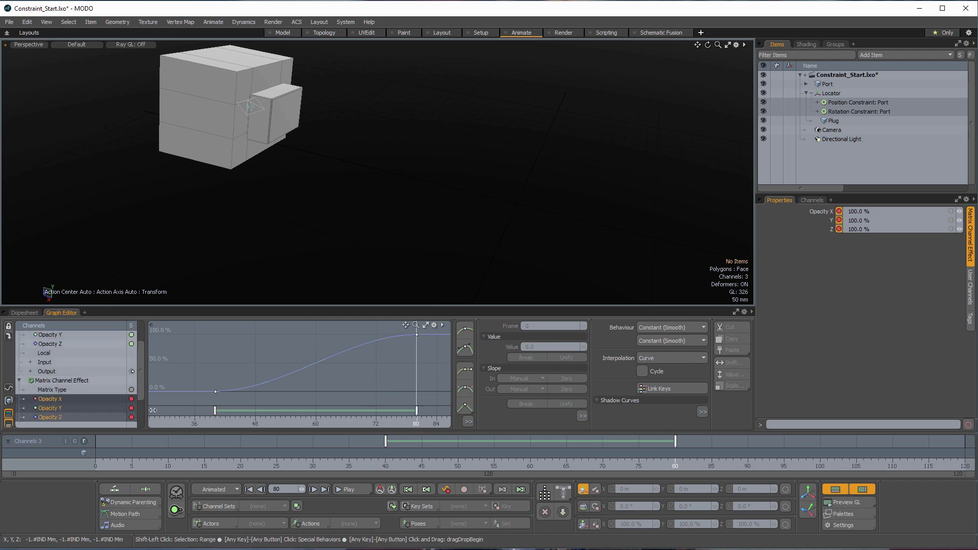
drag(415, 411, 367, 414)
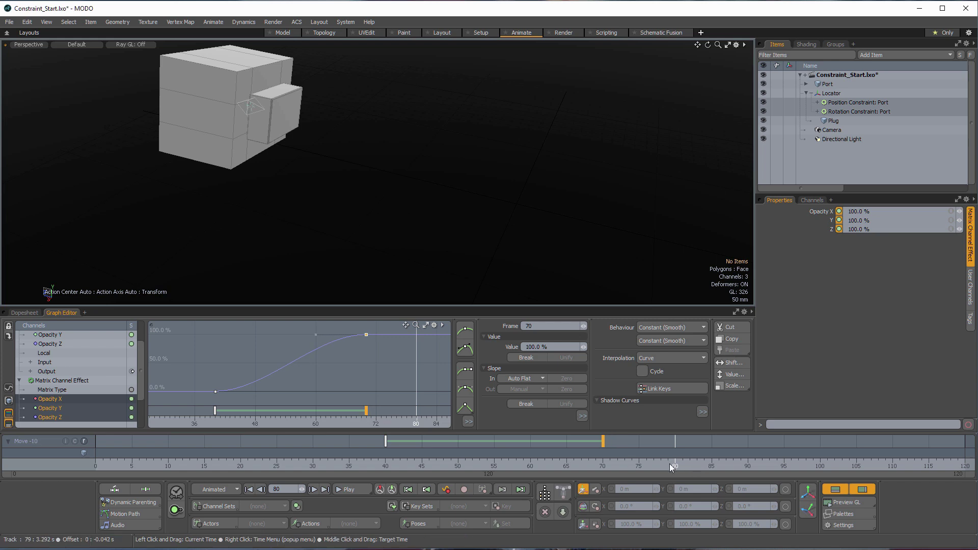
Step: Scrub to frame 70, select the Plug and examine its alignment with the Port from several angles
mouse_move(669, 463)
mouse_down()
mouse_move(450, 465)
mouse_move(602, 465)
mouse_up()
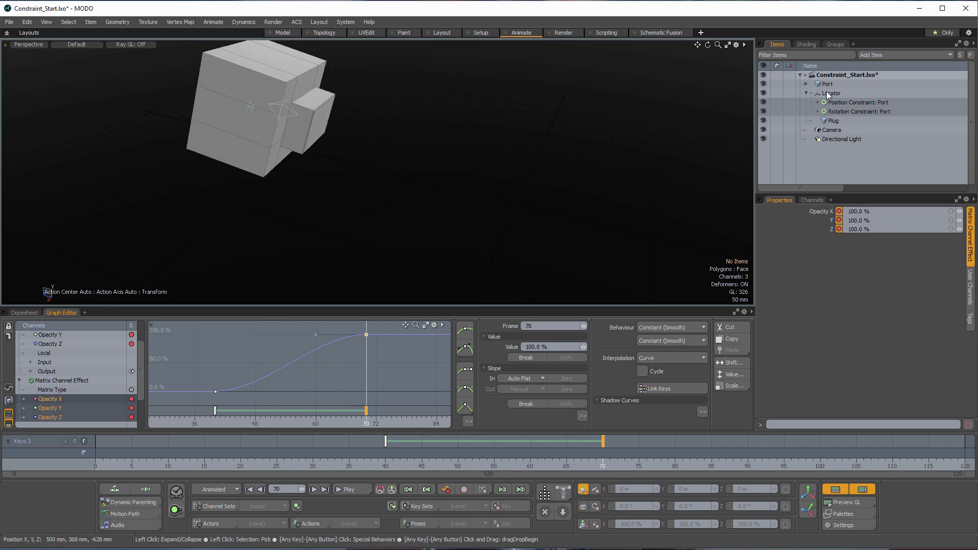
click(833, 123)
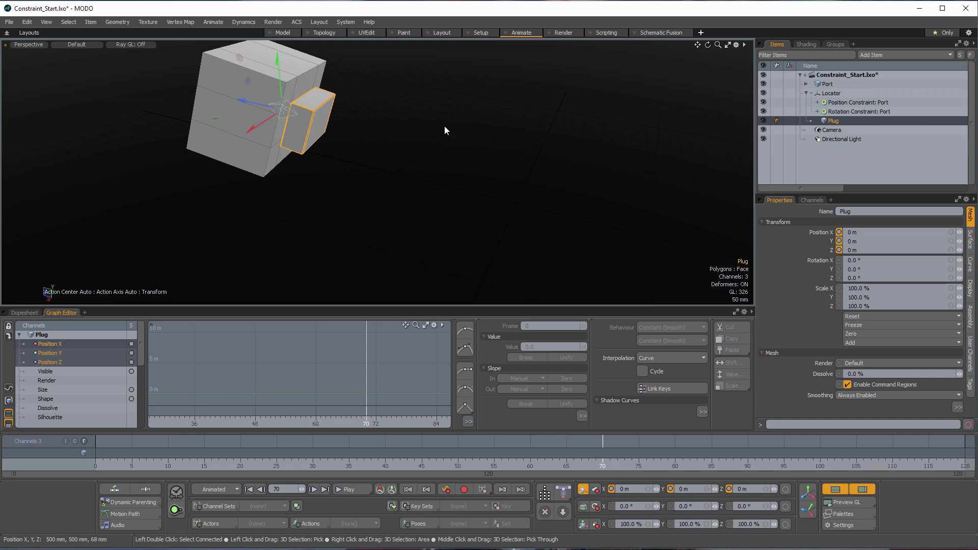
alt+drag(566, 152, 526, 192)
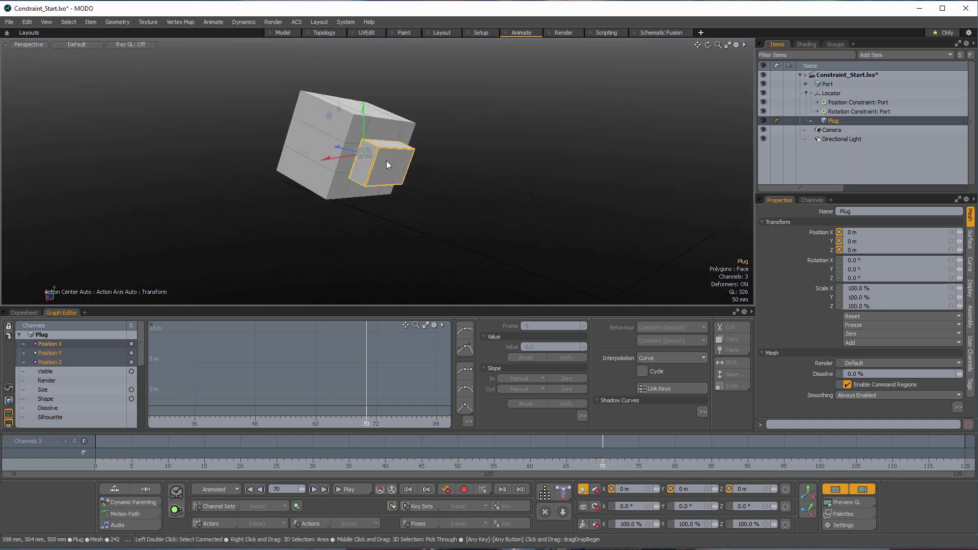
alt+drag(589, 173, 624, 171)
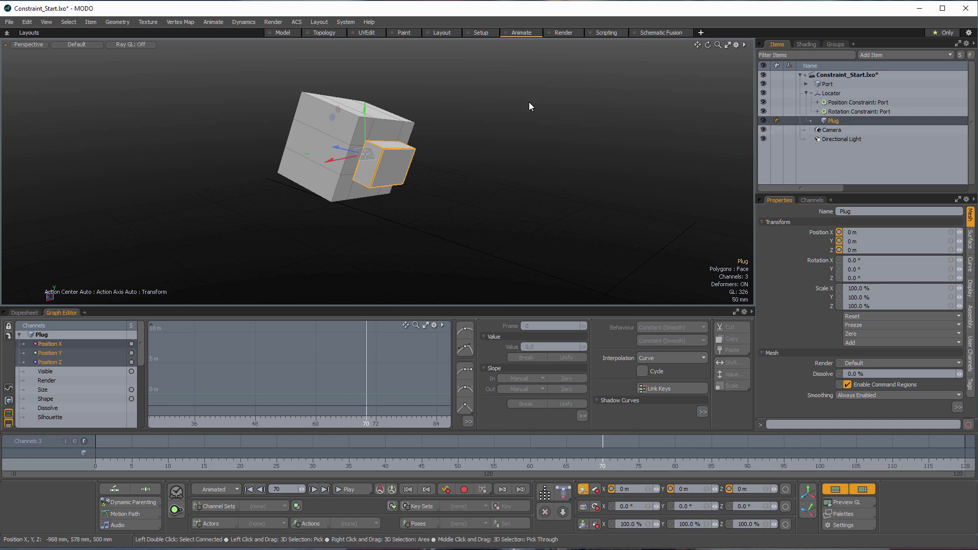
Step: Return to the Setup layout, set the action center to Local, and key the Plug's Z position at 0 m at frame 70
click(479, 32)
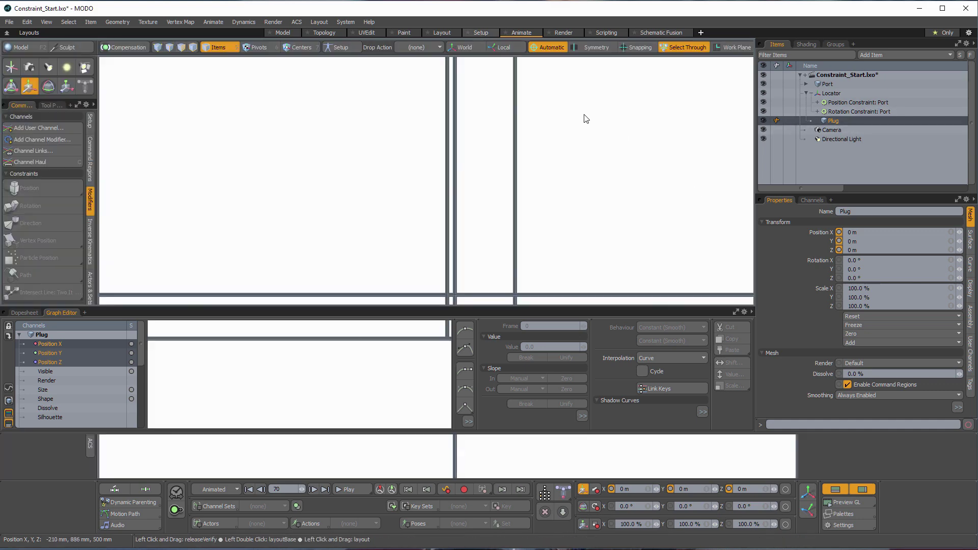
mouse_move(514, 219)
alt+mouse_down()
mouse_move(585, 196)
mouse_move(712, 238)
mouse_move(502, 232)
alt+mouse_up()
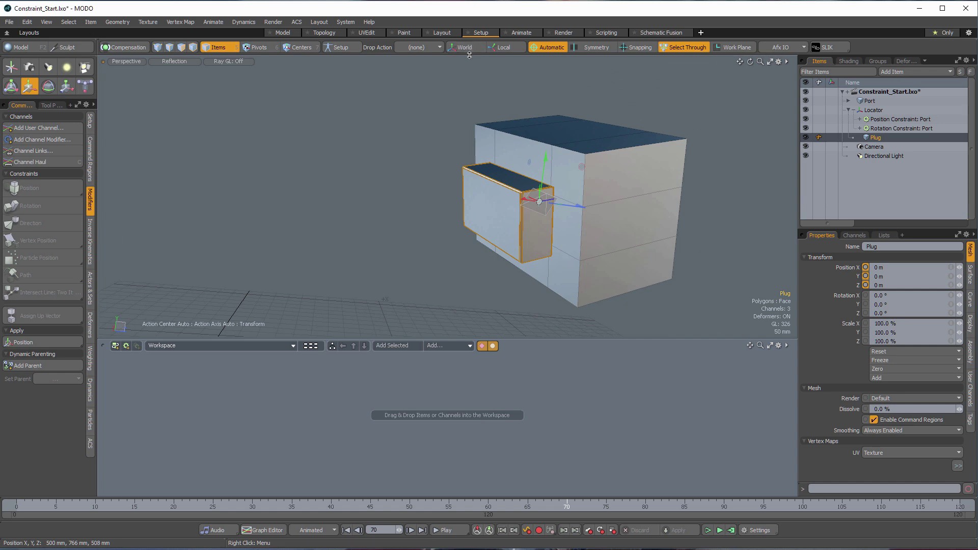
alt+drag(590, 214, 559, 245)
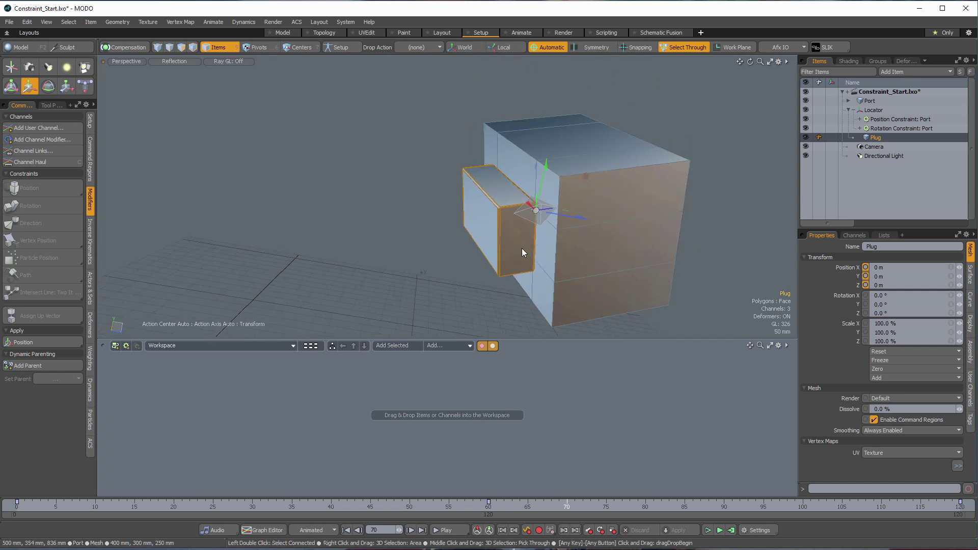
click(504, 47)
alt+drag(521, 102, 525, 204)
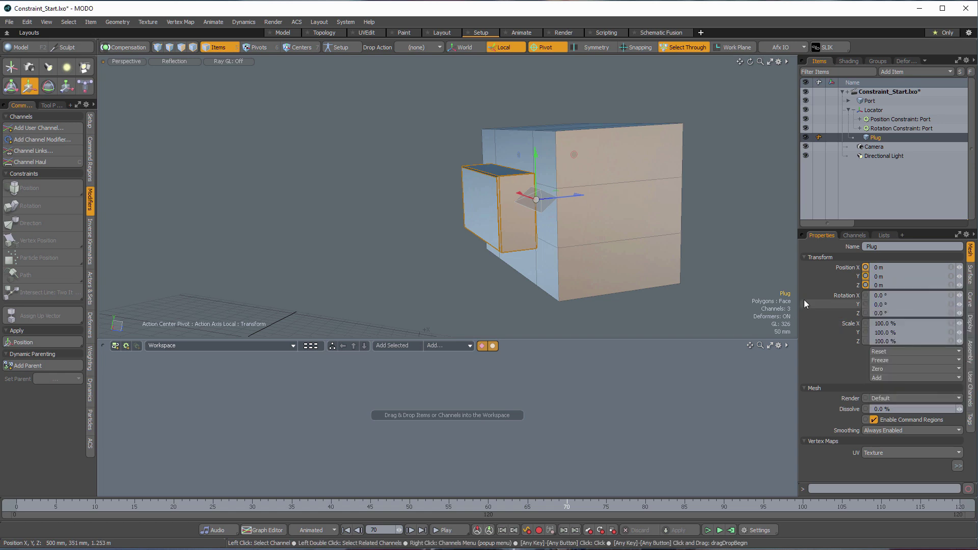
click(864, 285)
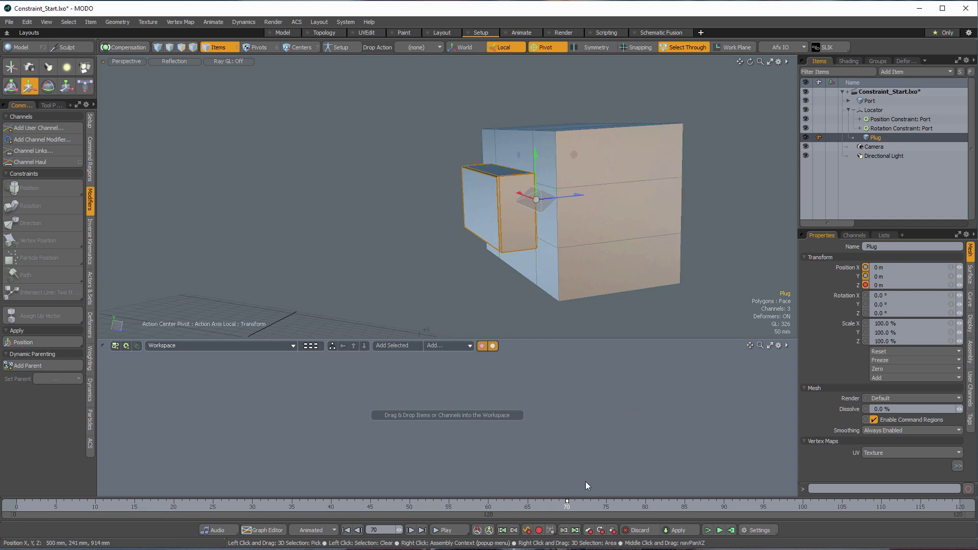
Step: Key the Plug's Z position at -170 mm at frame 70 and at 0 at frame 80
drag(573, 197, 484, 209)
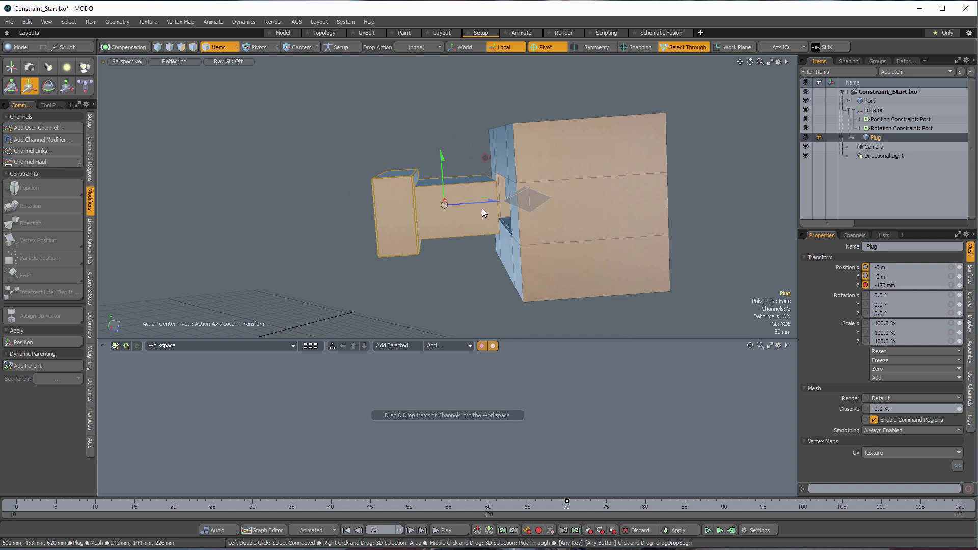
alt+drag(642, 264, 509, 268)
mouse_move(554, 269)
alt+shift+mouse_down()
mouse_move(562, 257)
mouse_move(553, 260)
alt+shift+mouse_up()
mouse_move(565, 509)
mouse_down()
mouse_move(228, 507)
mouse_move(354, 507)
mouse_up()
drag(433, 506, 488, 507)
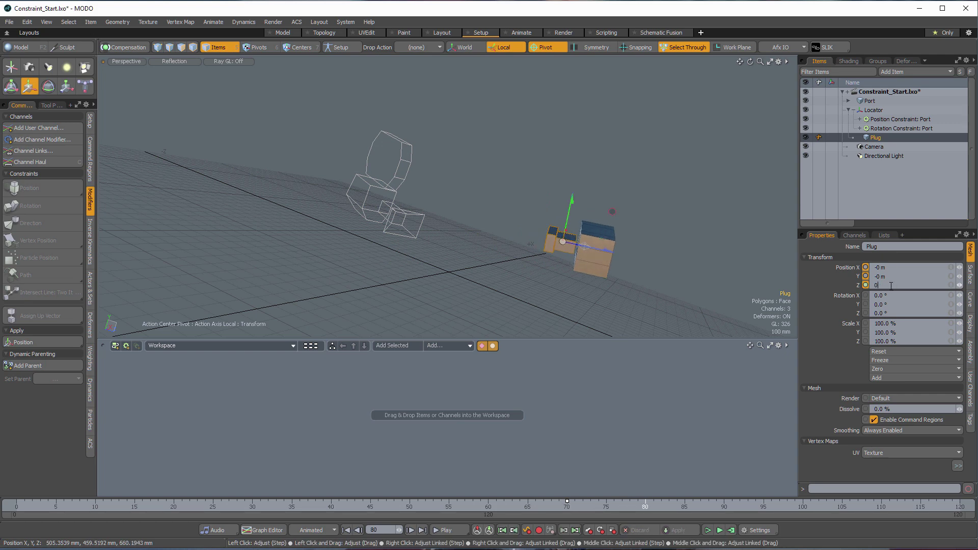
key(Tab)
Step: Scrub between frames 61 and 80 and examine the Plug's insertion into the Port from several angles
alt+drag(717, 239, 605, 401)
scroll(634, 221, up, 3)
drag(644, 509, 503, 506)
alt+drag(458, 261, 632, 305)
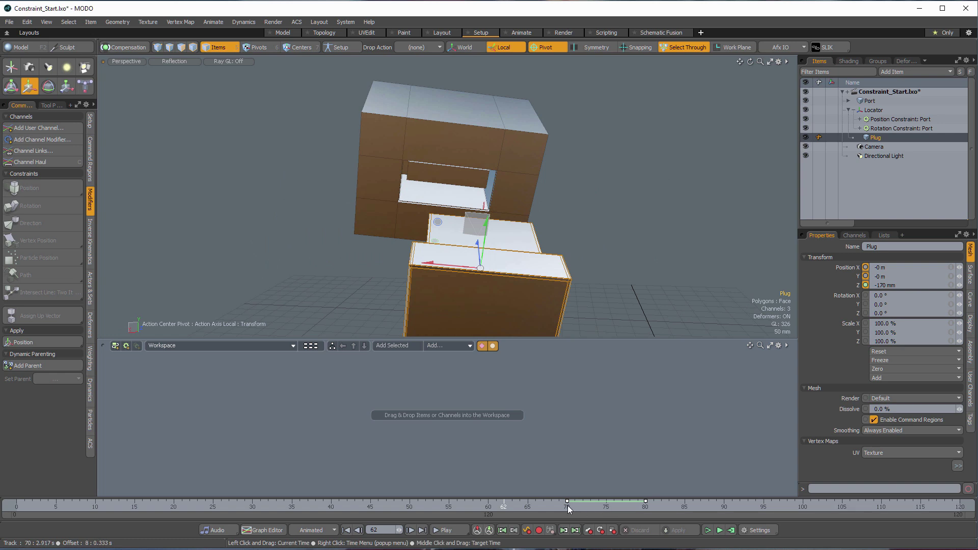
mouse_move(567, 507)
mouse_down()
mouse_move(645, 507)
mouse_move(567, 507)
mouse_up()
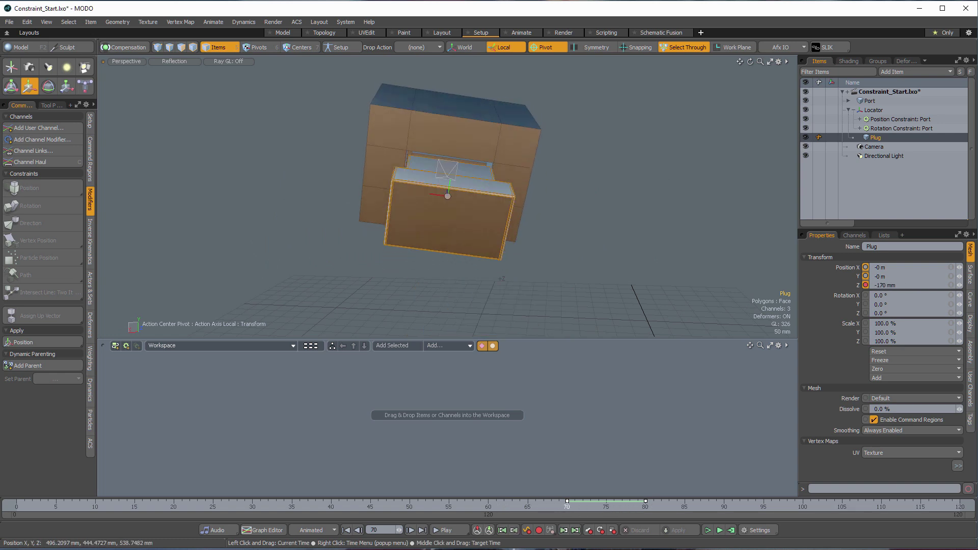
alt+drag(372, 158, 407, 180)
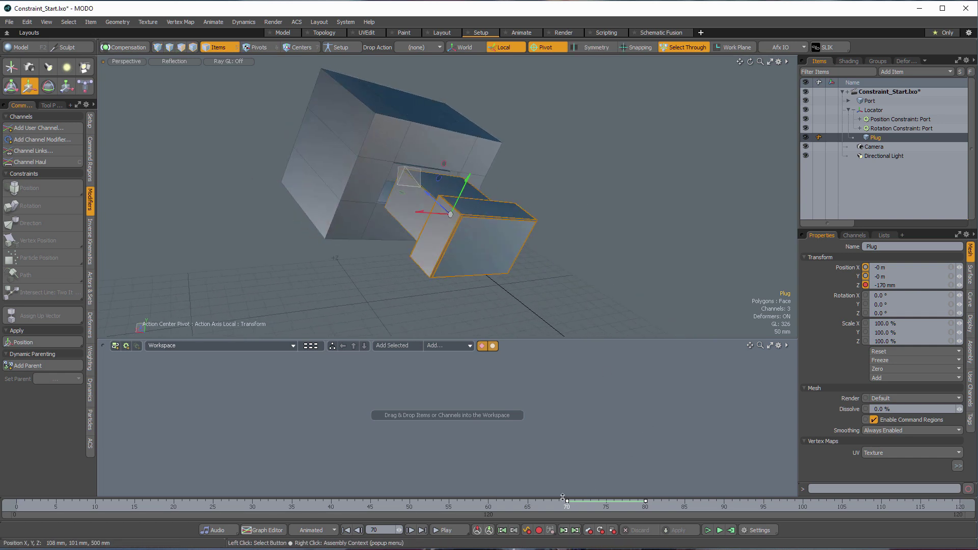
mouse_move(566, 505)
mouse_down()
mouse_move(914, 505)
mouse_move(495, 504)
mouse_up()
scroll(513, 252, down, 4)
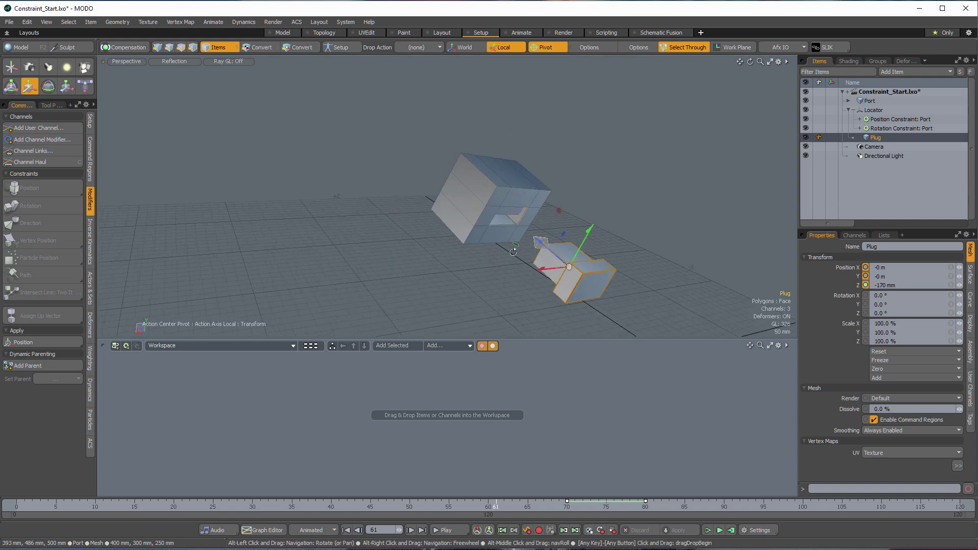
alt+drag(513, 252, 464, 267)
Step: Switch to the Render layout, start the preview render and hide the Base Material (2) layer
click(848, 60)
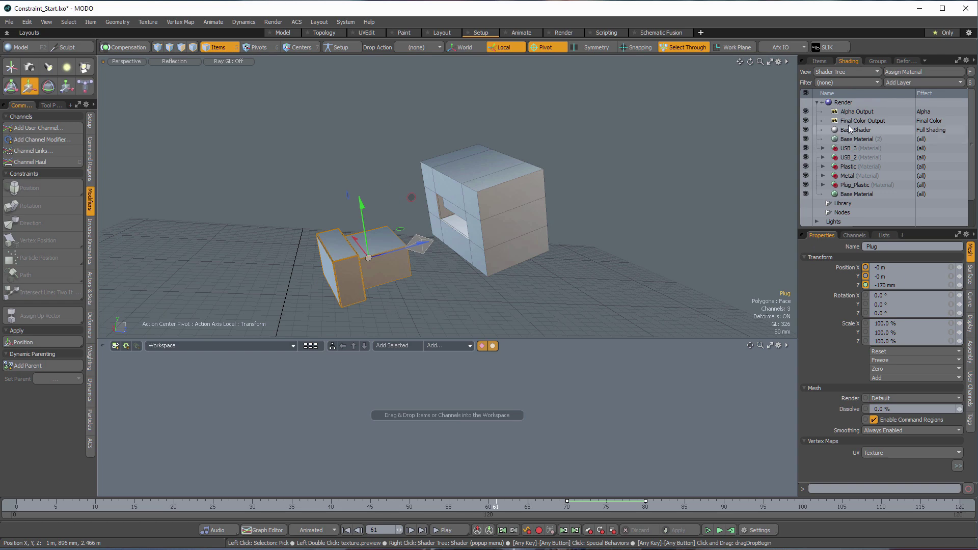
click(862, 139)
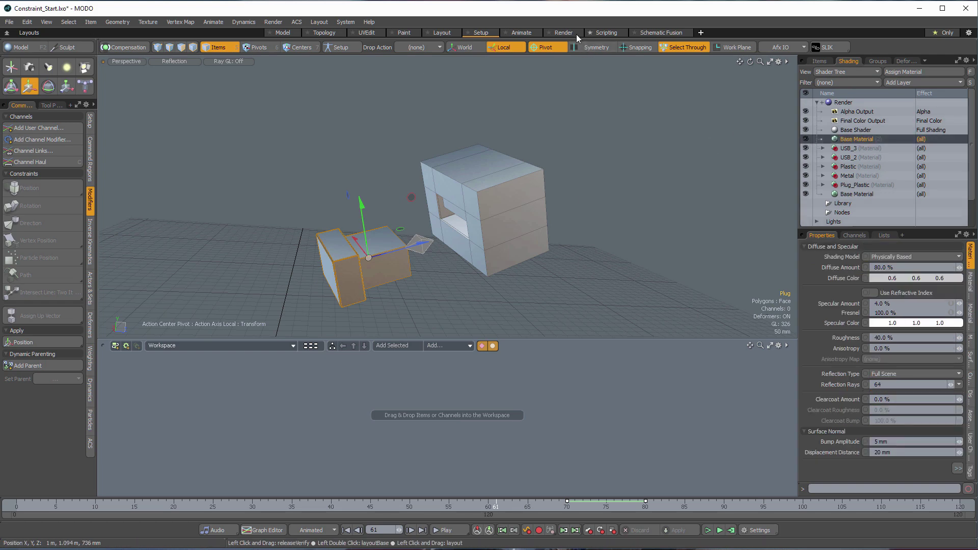
click(561, 32)
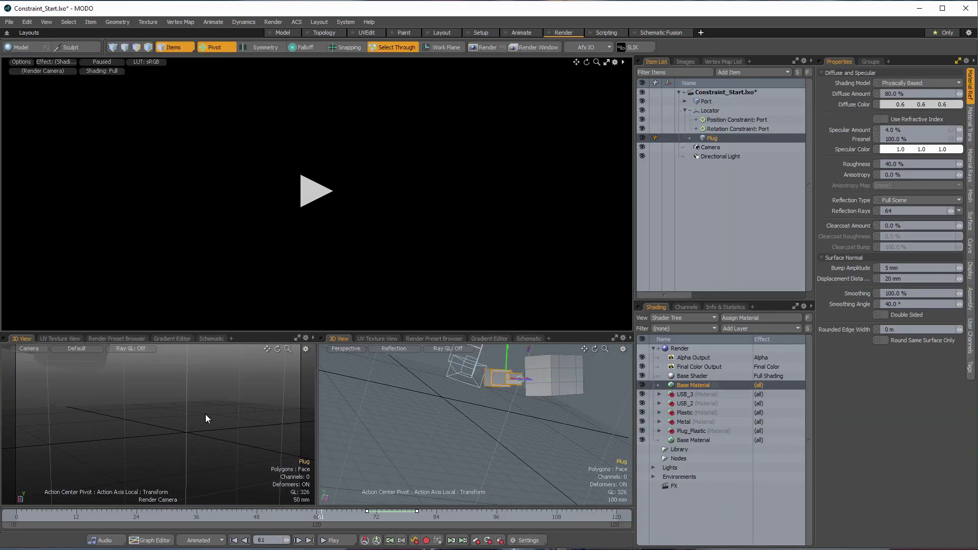
alt+drag(213, 407, 134, 423)
click(310, 201)
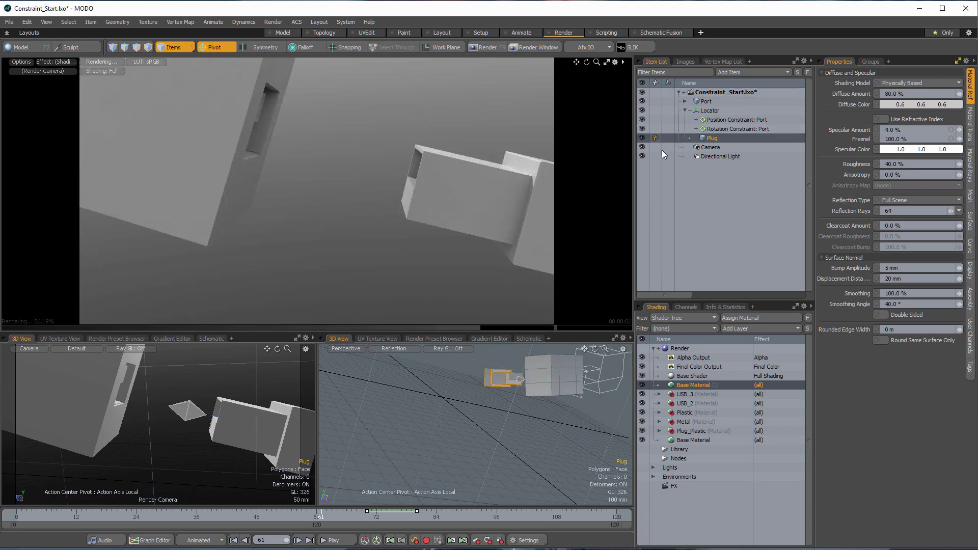
click(639, 391)
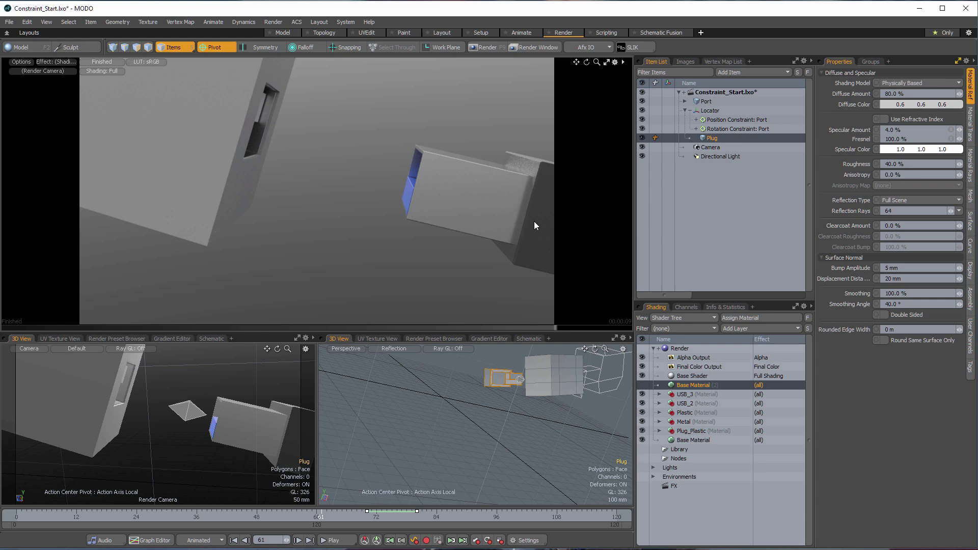
Step: Make the Port_2 item under Port visible, frame both ports and the Plug in the preview, and move to frame 70
click(685, 102)
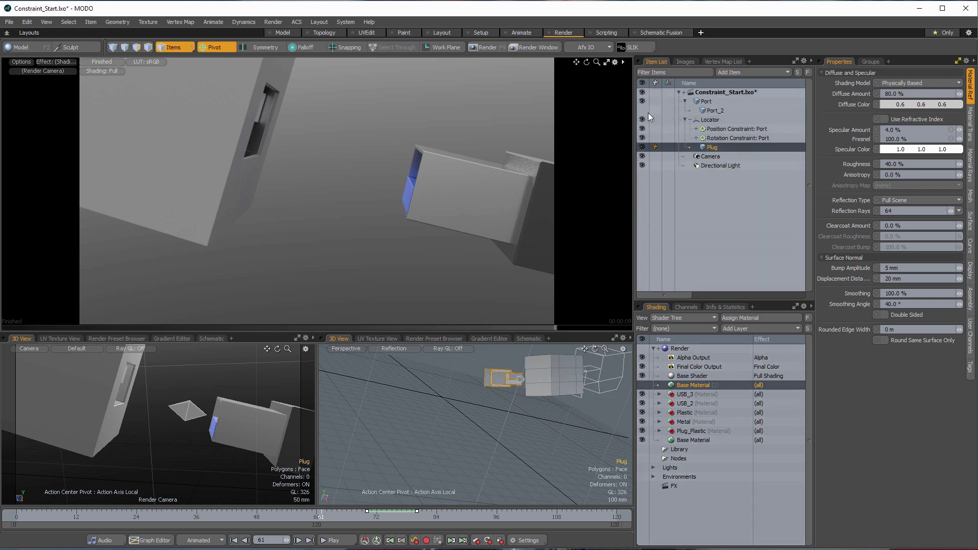
alt+drag(339, 148, 336, 227)
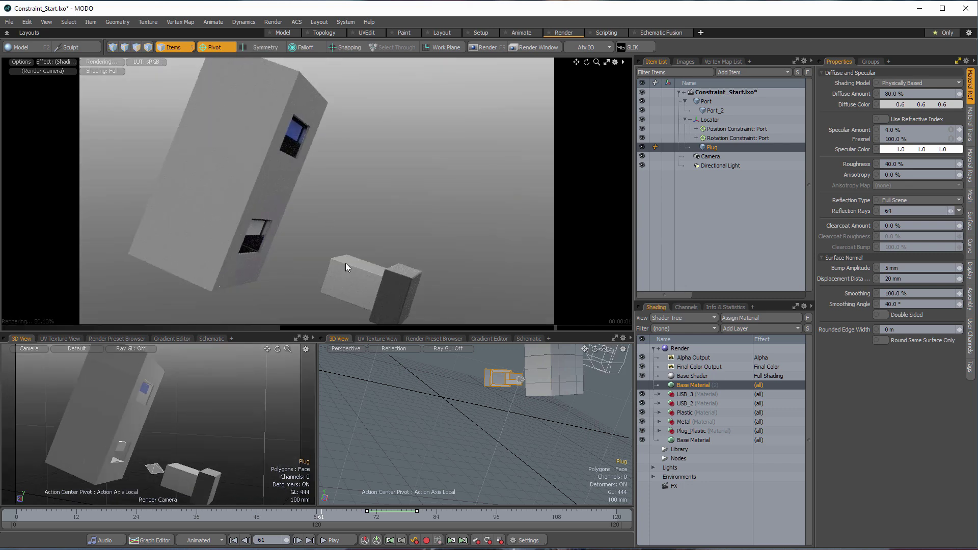
key(ctrl+z)
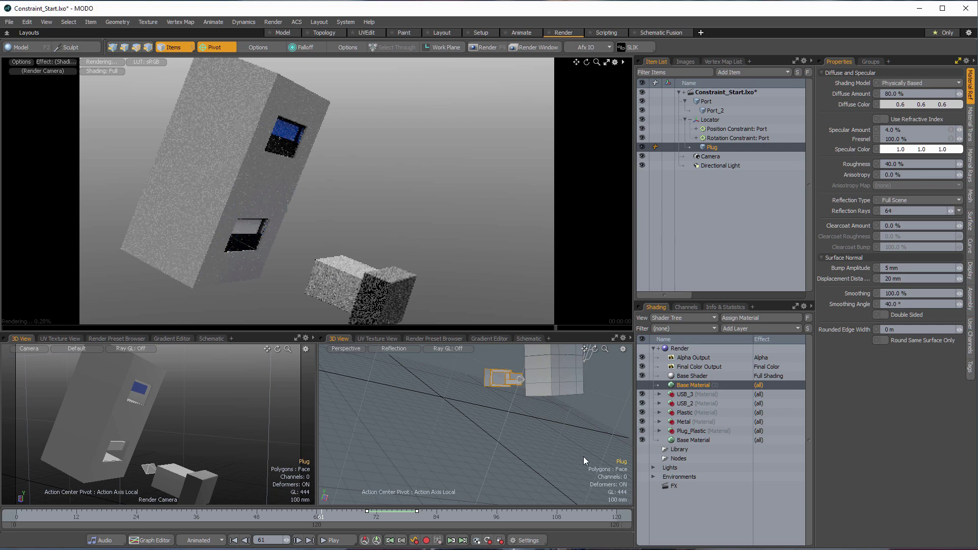
mouse_move(374, 515)
mouse_down()
mouse_move(415, 514)
mouse_move(356, 515)
mouse_up()
key(Right)
key(Right)
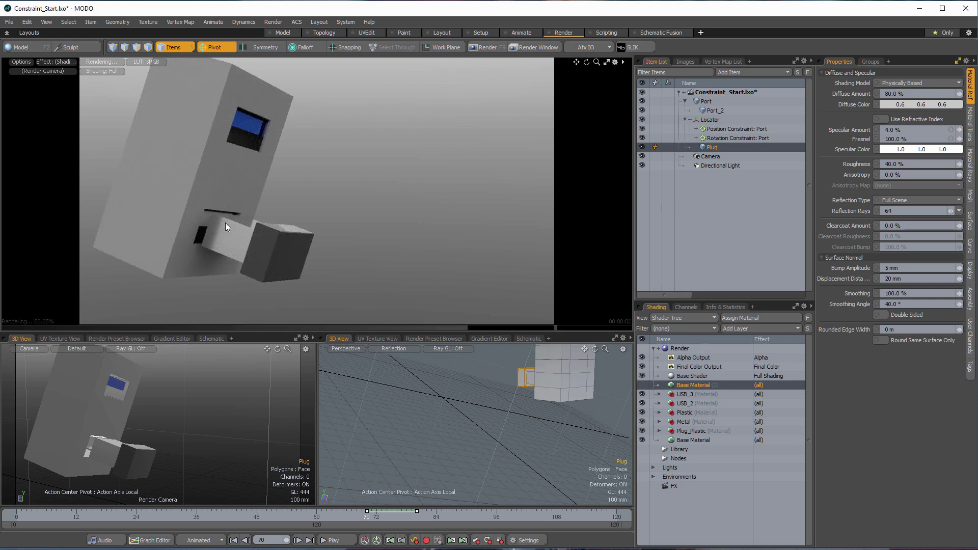
Step: Select Port_2 and return to the Setup layout with a taller schematic area and the item list shown
click(714, 111)
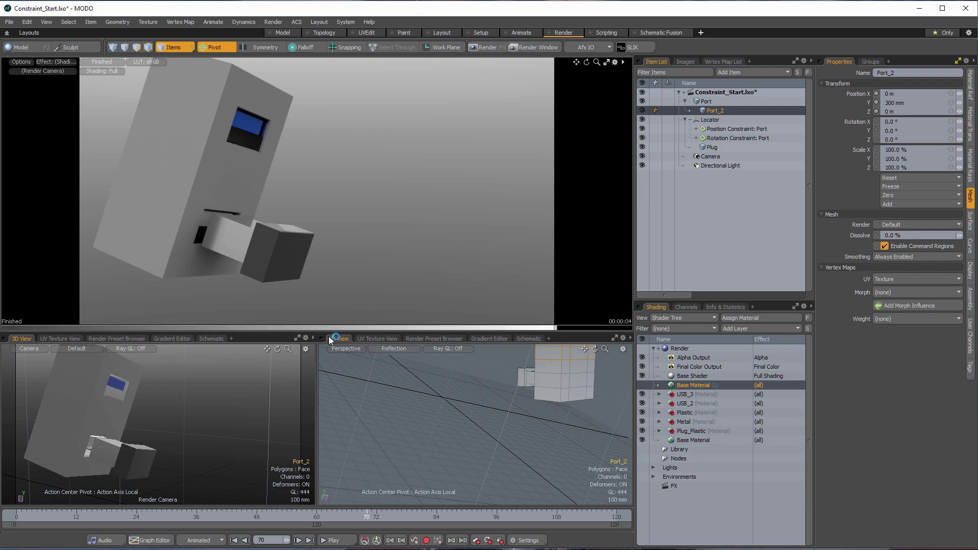
click(530, 338)
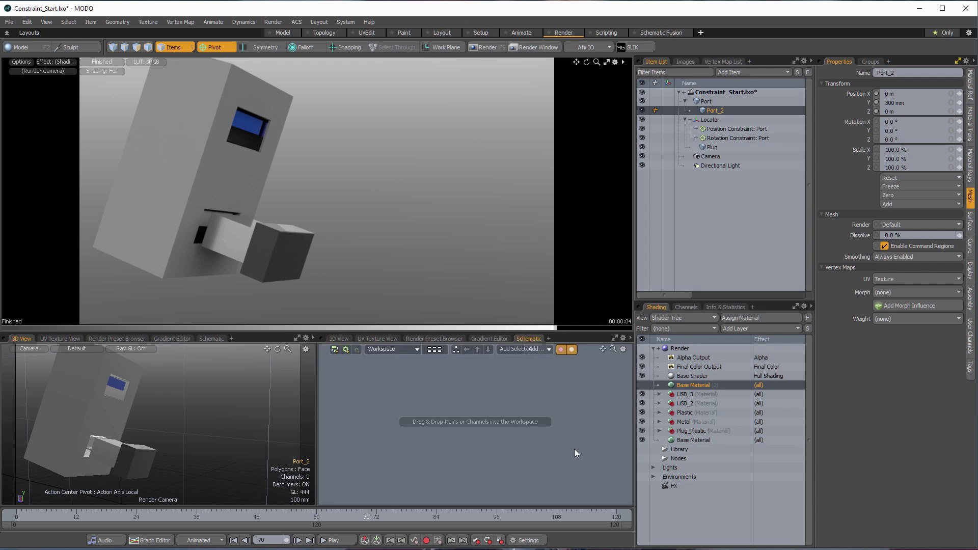
click(477, 32)
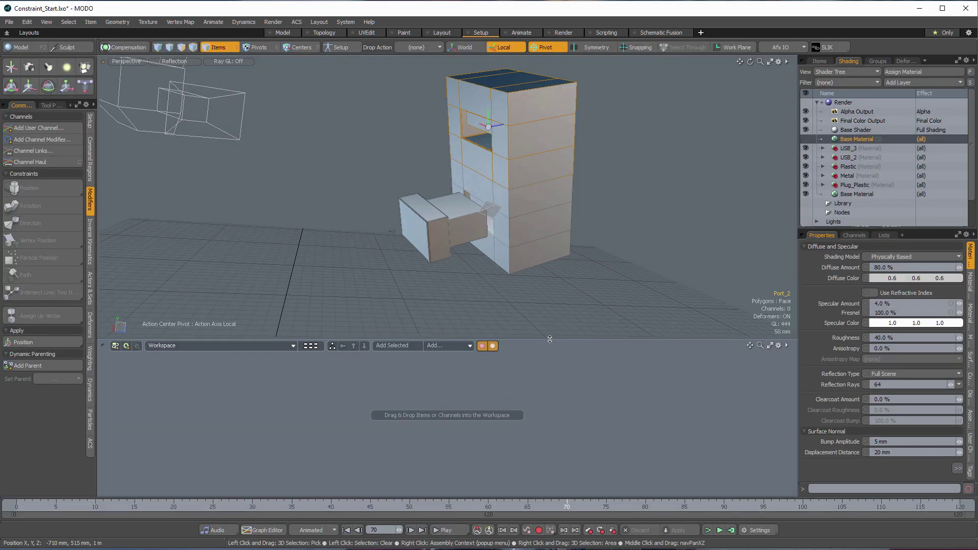
drag(549, 339, 553, 275)
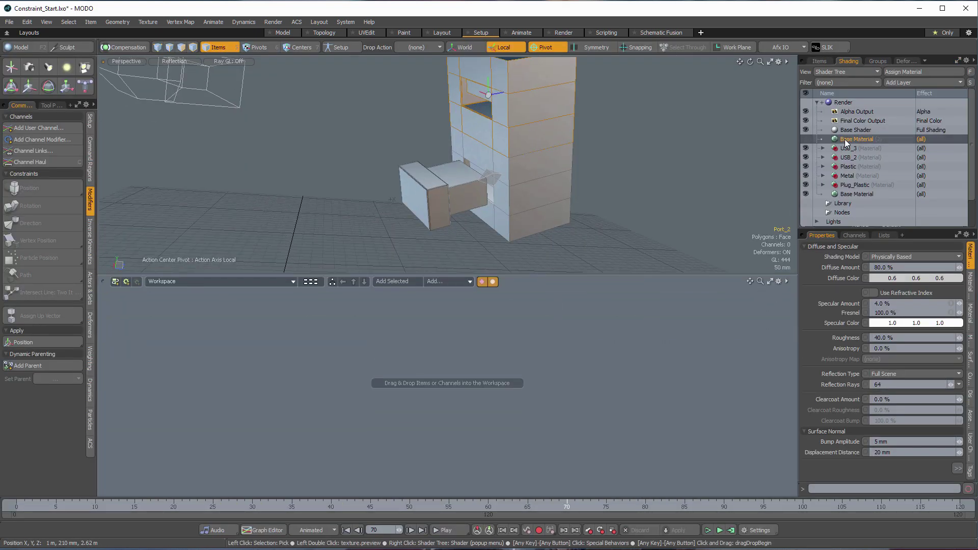
click(821, 60)
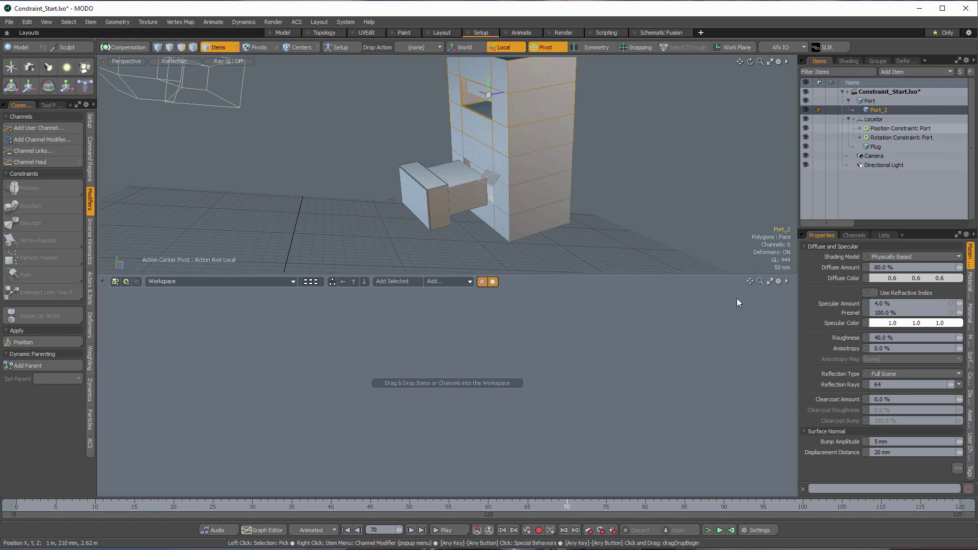
drag(736, 298, 532, 314)
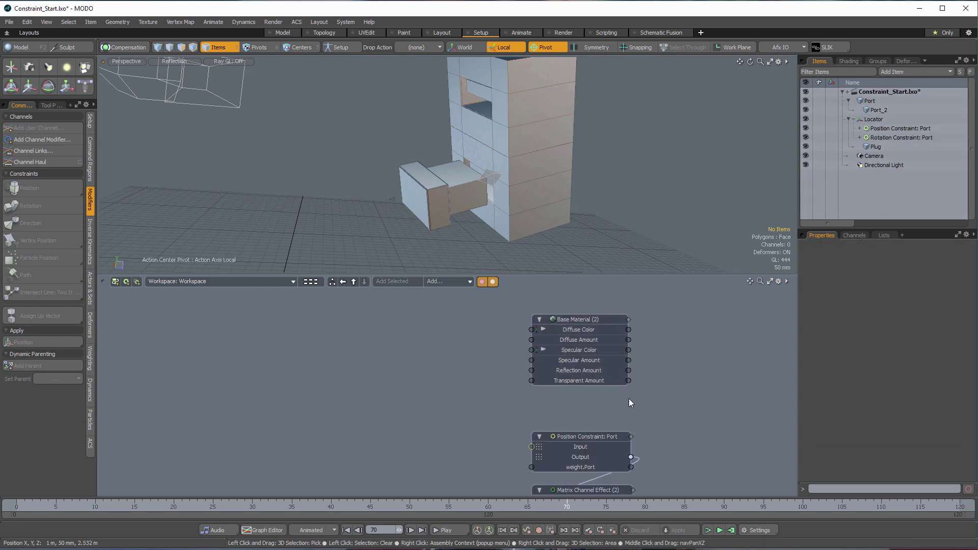
scroll(628, 398, down, 2)
key(ctrl+z)
key(ctrl+z)
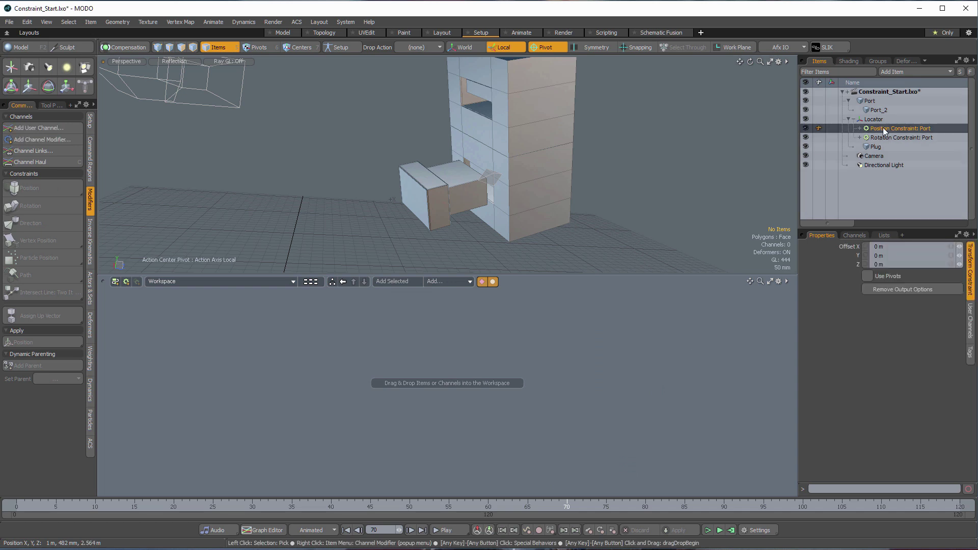
Step: Add the locator's Position and Rotation constraints to the schematic and arrange each in a row with its Matrix Channel Effect node
drag(883, 131, 413, 375)
drag(567, 400, 569, 372)
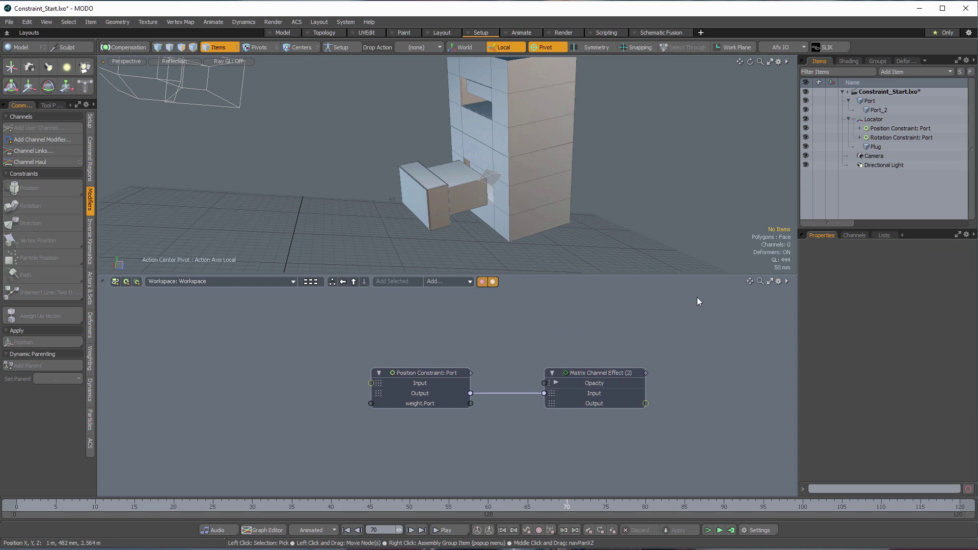
drag(896, 137, 524, 446)
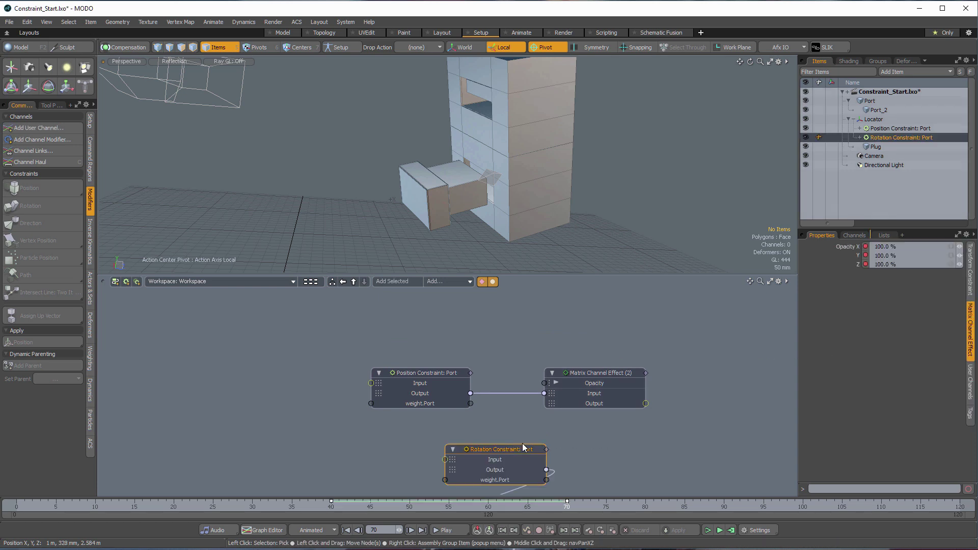
drag(453, 451, 387, 447)
scroll(572, 429, down, 1)
alt+drag(539, 368, 527, 285)
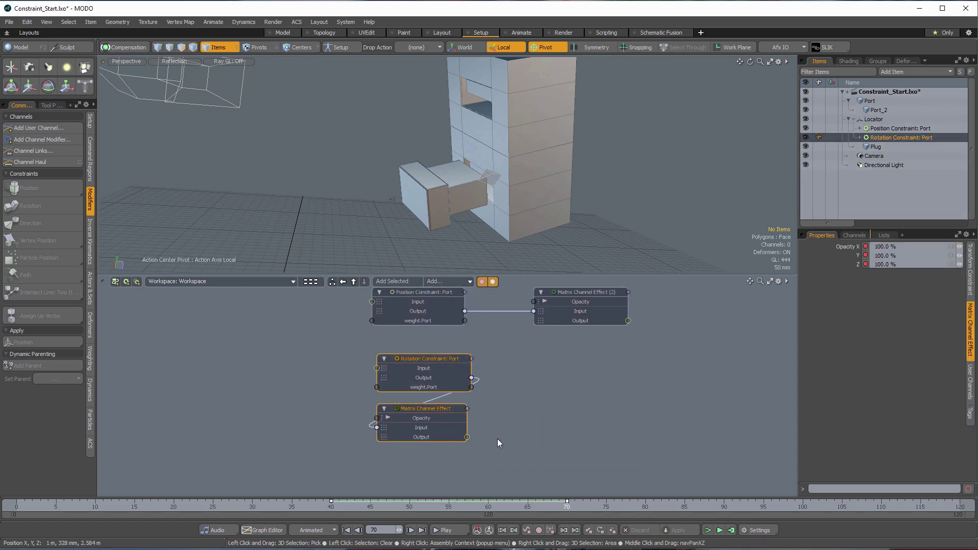
click(497, 438)
drag(425, 409, 572, 360)
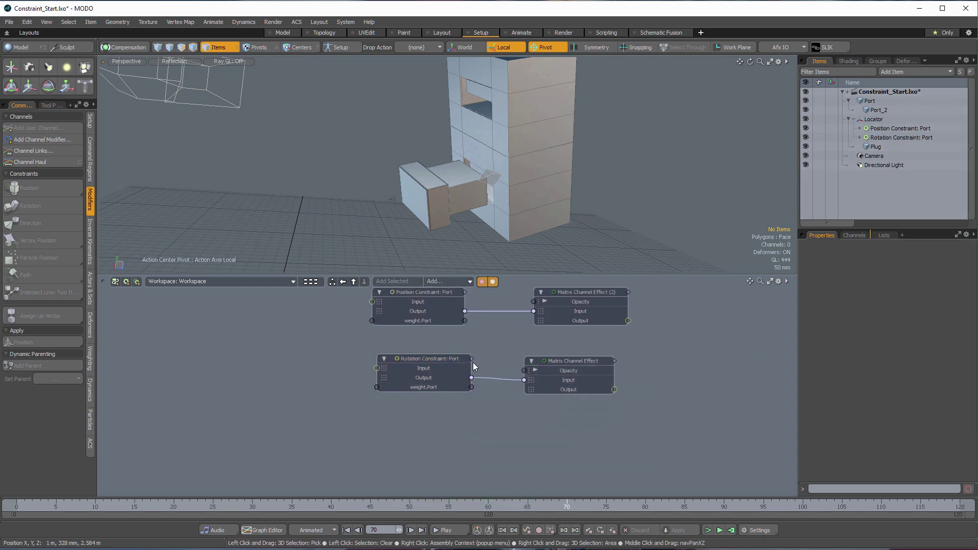
click(436, 357)
alt+drag(531, 395, 527, 438)
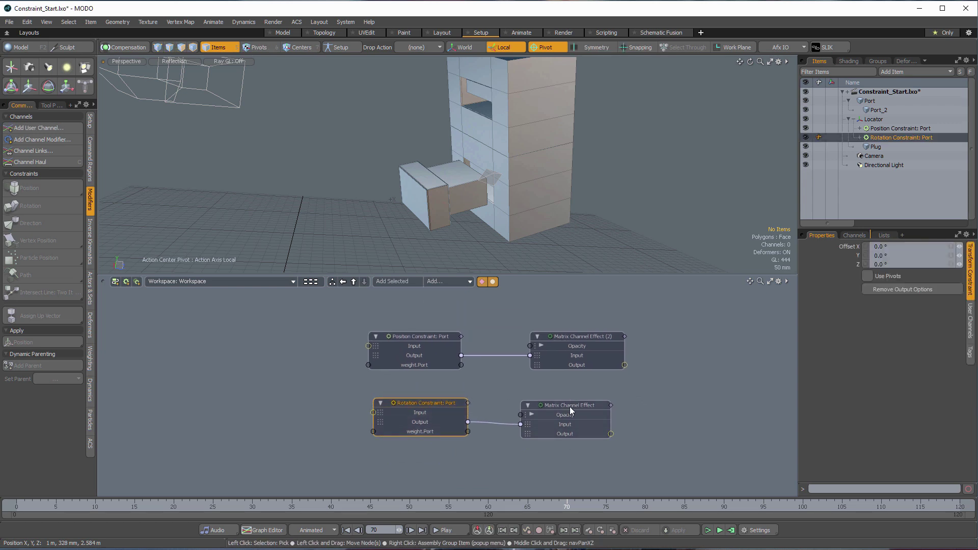
mouse_move(569, 406)
mouse_down()
mouse_move(588, 402)
mouse_move(570, 405)
mouse_up()
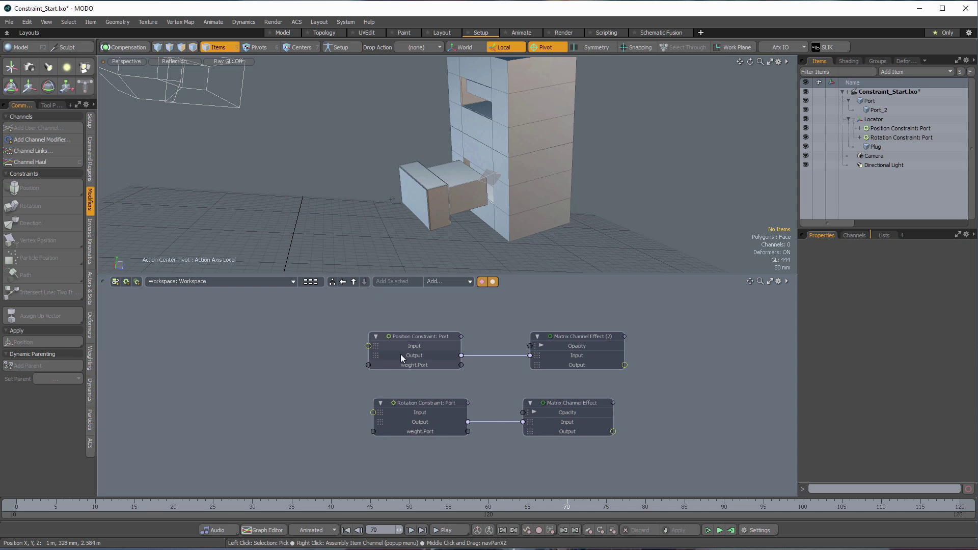
scroll(372, 345, up, 2)
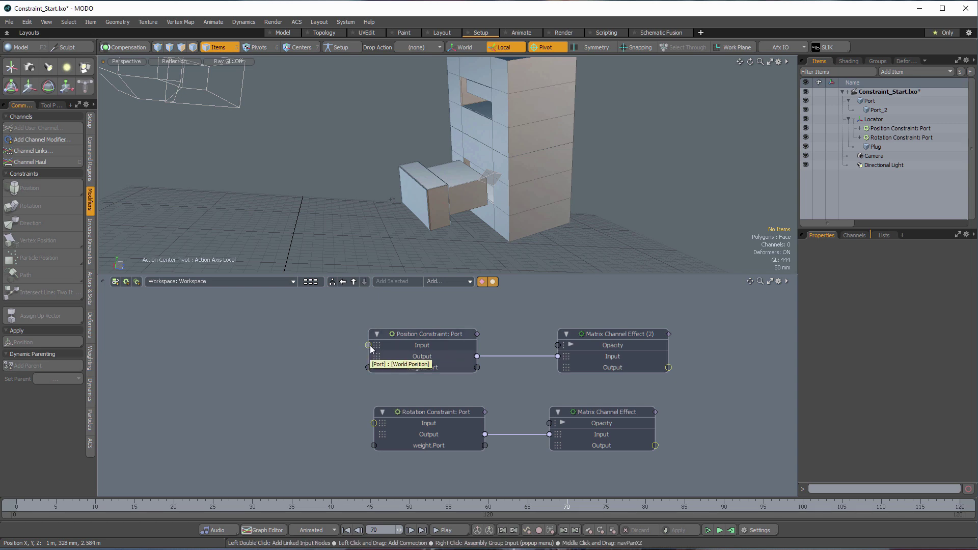
Step: Add the linked Port node ahead of the constraint inputs and line up the position row's nodes with the rotation row
double_click(370, 347)
drag(308, 336, 218, 364)
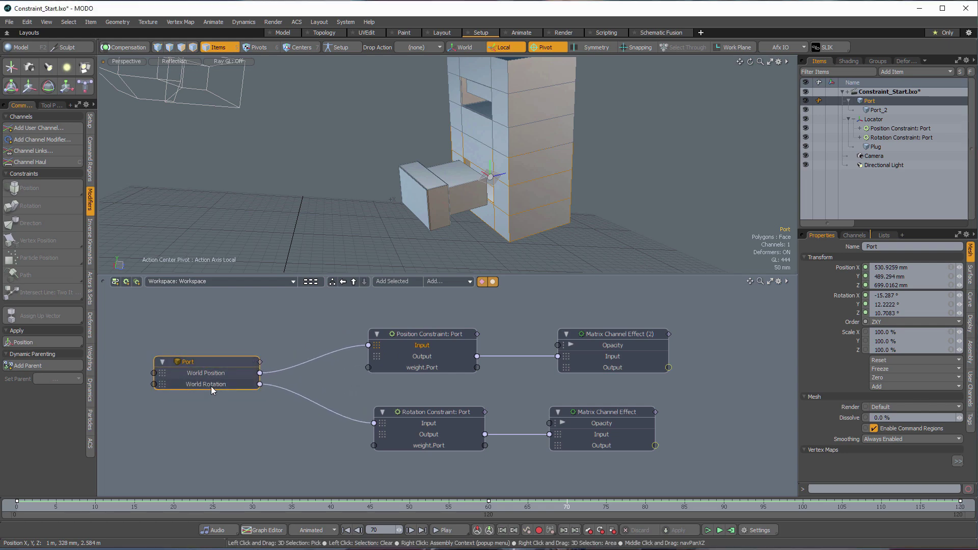
click(427, 343)
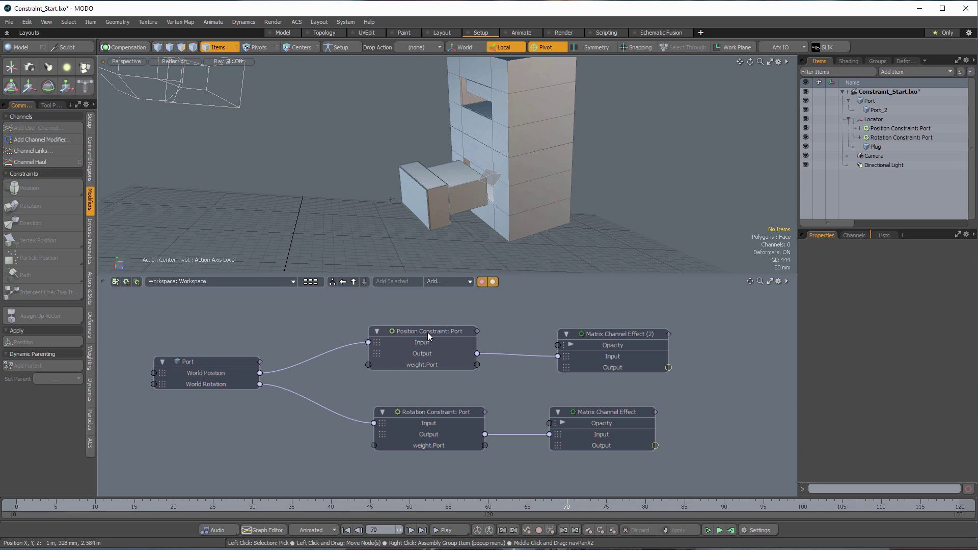
drag(427, 332, 432, 325)
drag(617, 328, 610, 325)
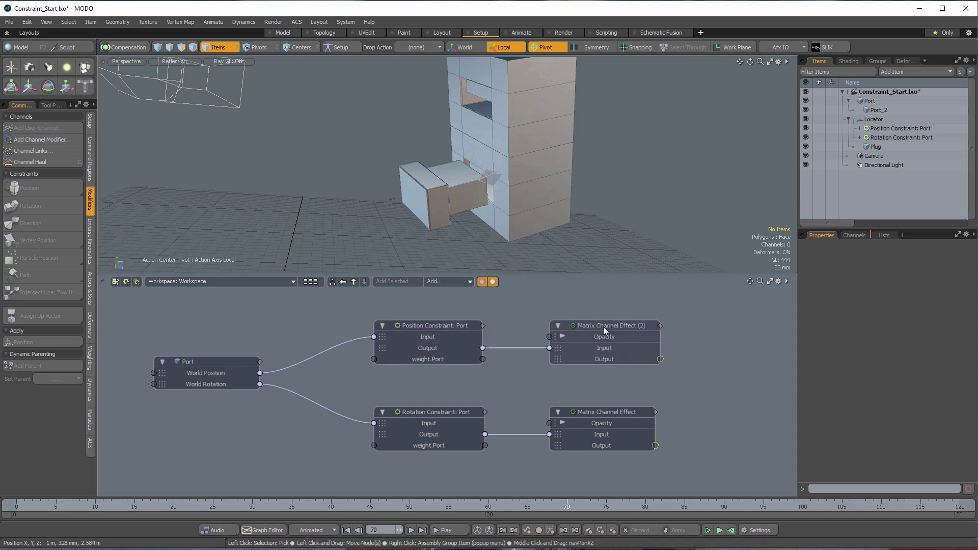
Step: Add the linked Locator node from Matrix Channel Effect (2)'s output and place it midway between the two effect rows
click(659, 360)
double_click(661, 360)
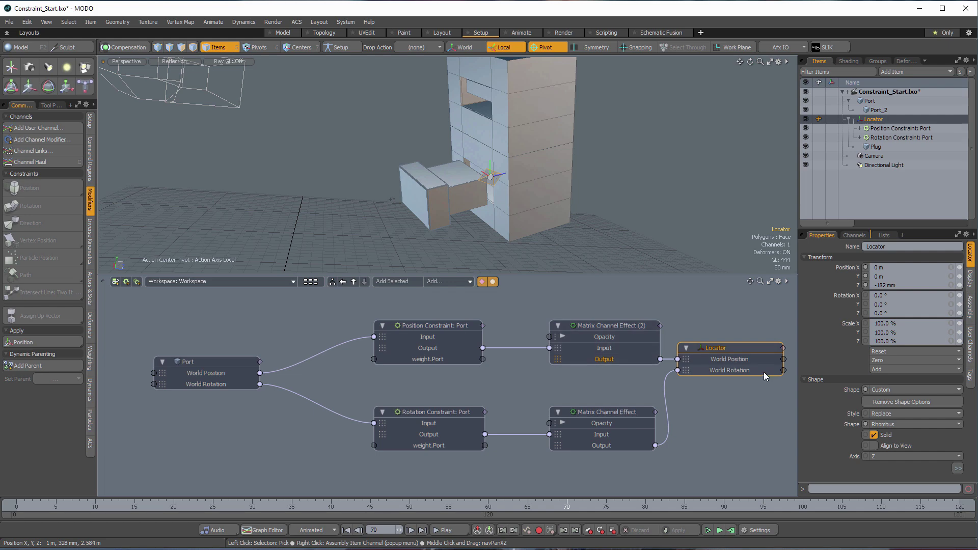
drag(732, 348, 762, 374)
alt+drag(693, 344, 666, 335)
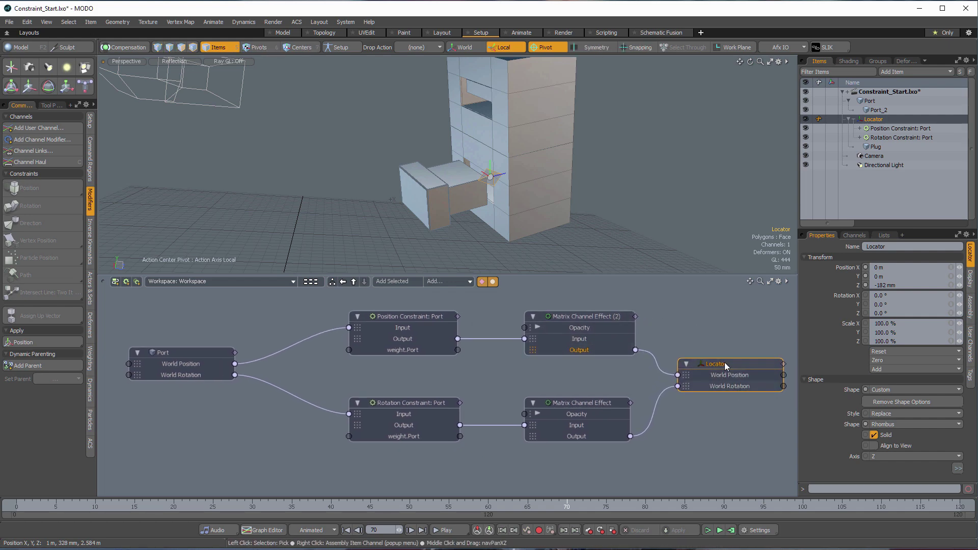
drag(725, 363, 730, 370)
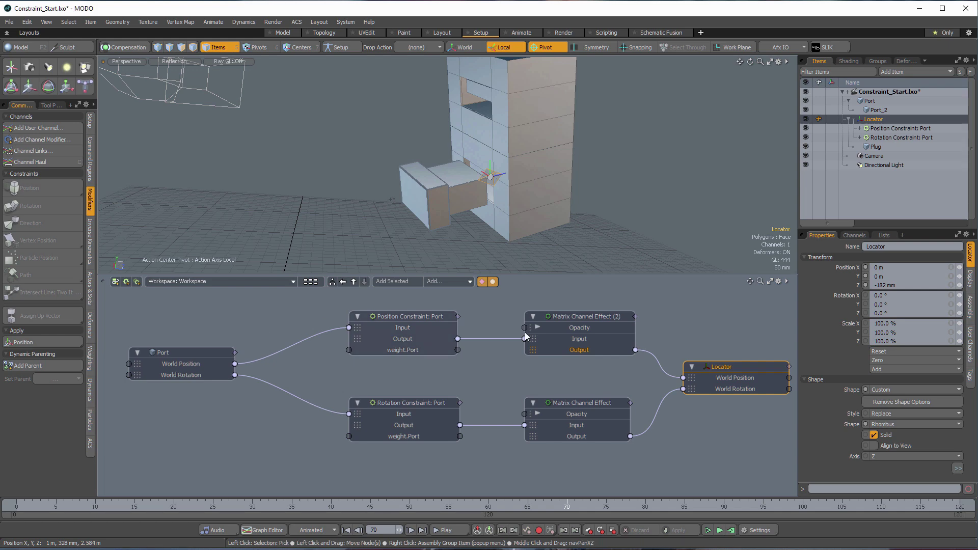
Step: Add Port_2's World Position and World Rotation channels to the schematic as a node below the Port node
ctrl+alt+drag(552, 385, 503, 385)
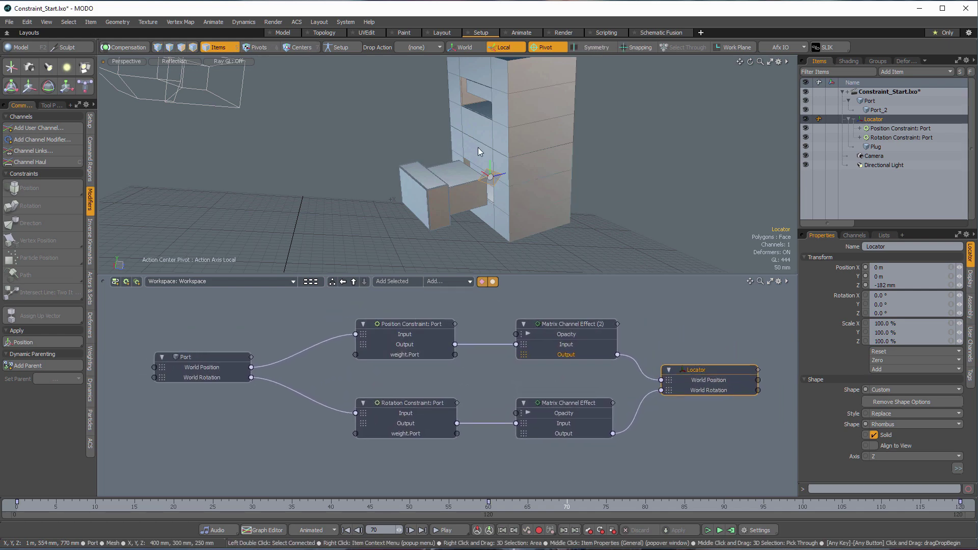
click(530, 106)
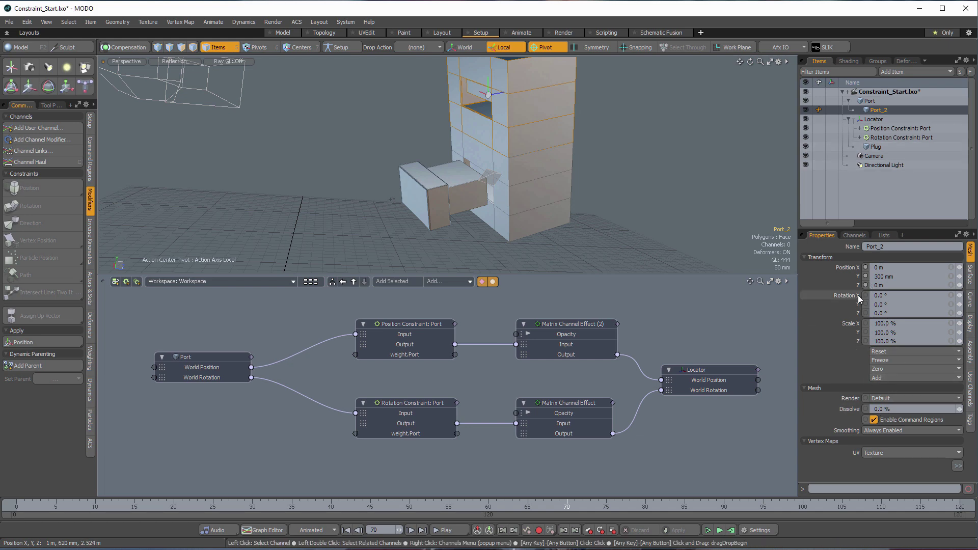
click(852, 237)
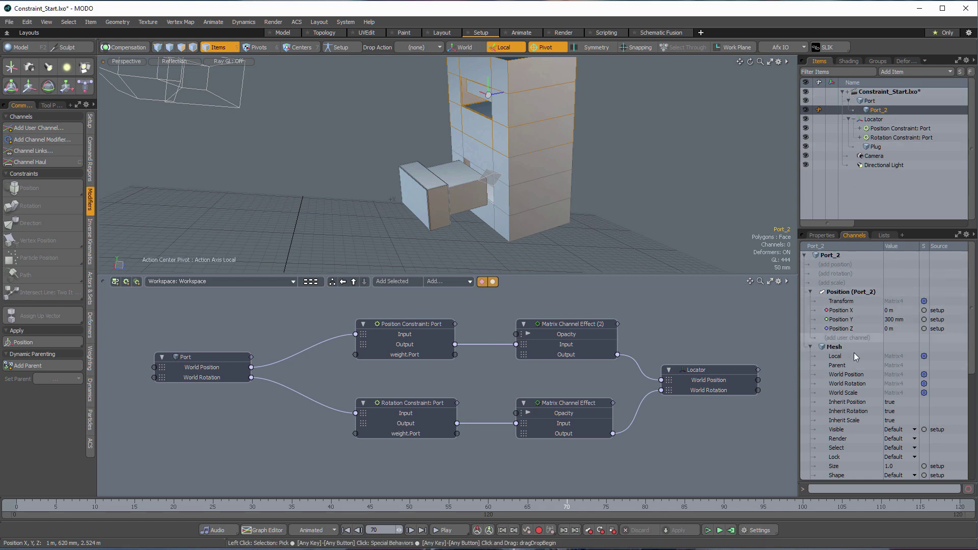
drag(849, 374, 200, 412)
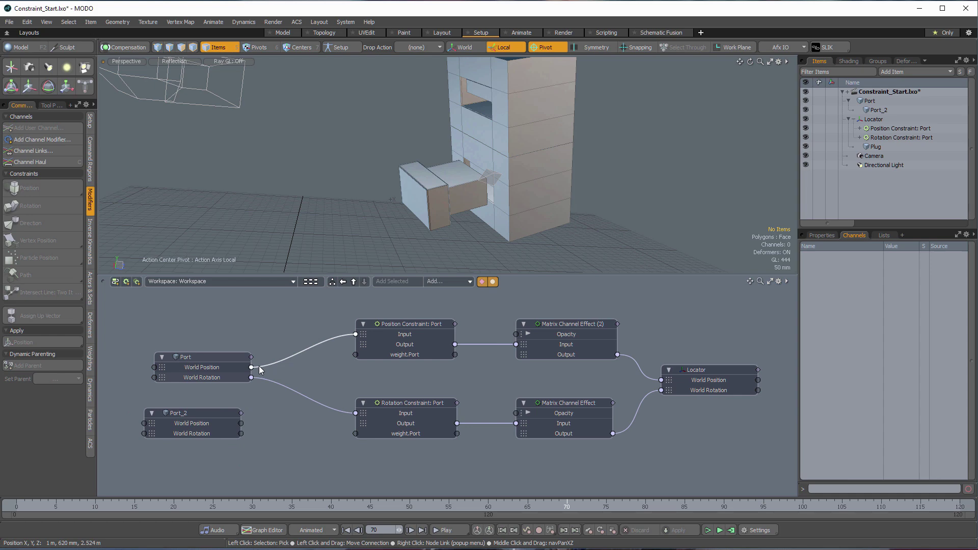
Step: Rewire the position and rotation constraint inputs from Port to Port_2's matching world channels, and scrub the timeline to frame 60
drag(259, 365, 356, 334)
drag(242, 432, 356, 413)
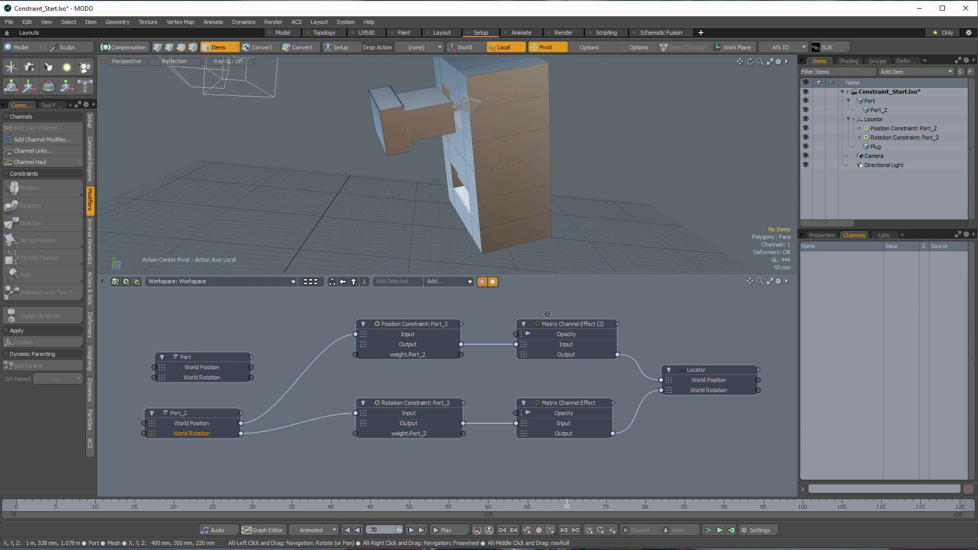
drag(567, 507, 488, 504)
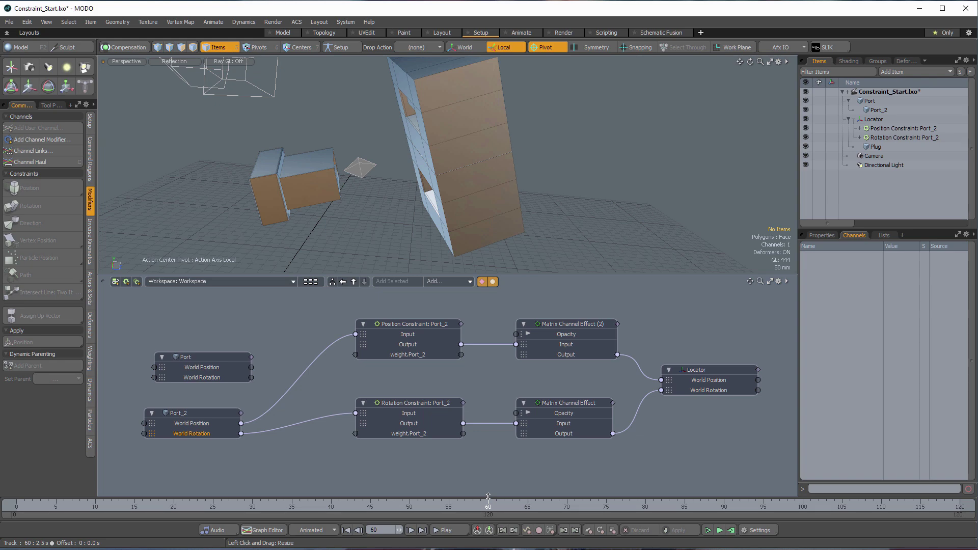
Step: Raise the Port node beside the position constraint and align Port_2's World Rotation output with the rotation constraint's input
drag(202, 359, 189, 335)
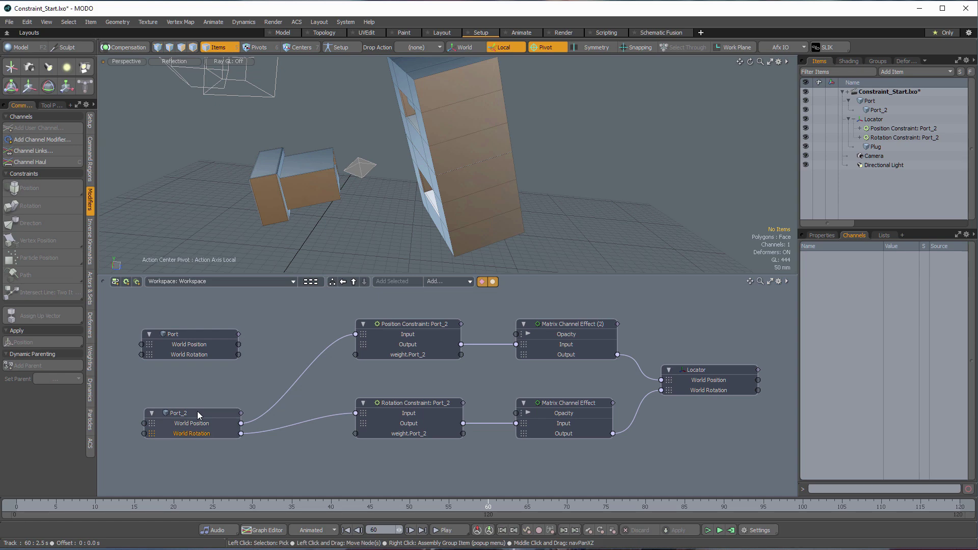
drag(197, 411, 207, 391)
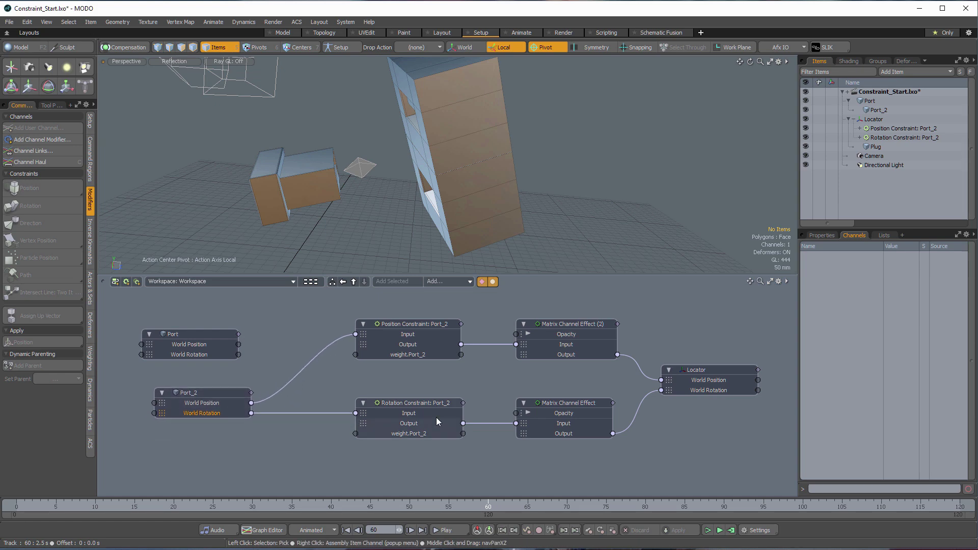
Step: Expand both Port_2 constraints in the item list to examine their channel effects, and show the position constraint's properties
click(859, 128)
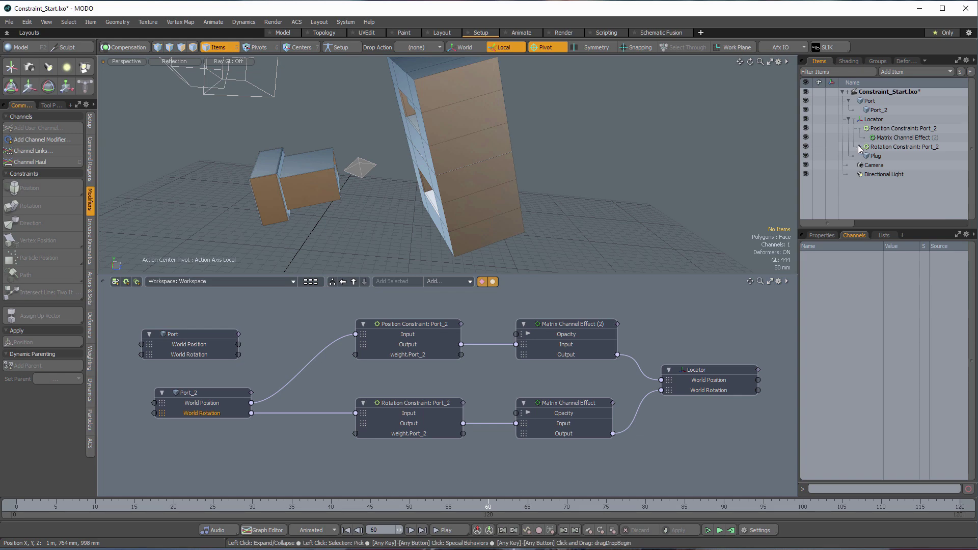
click(871, 147)
click(896, 128)
click(821, 234)
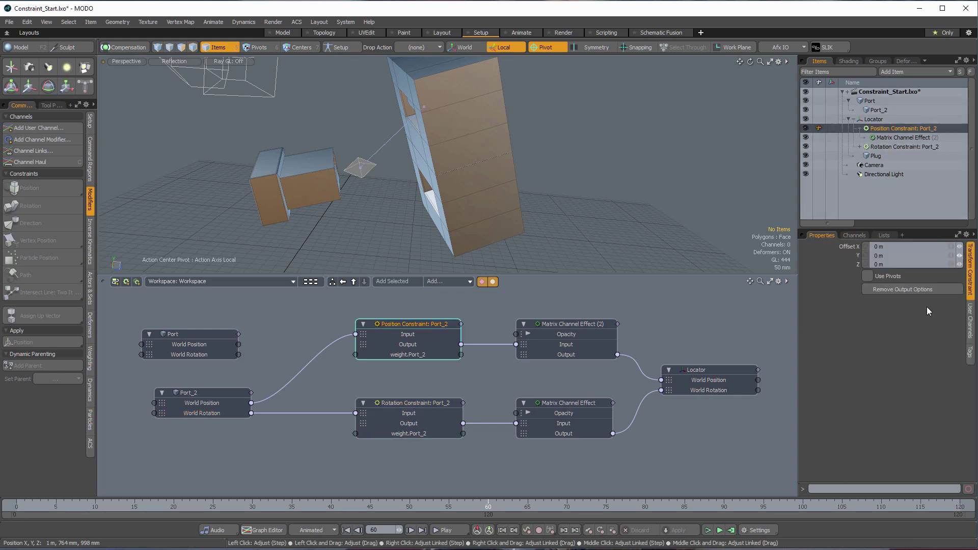
click(858, 146)
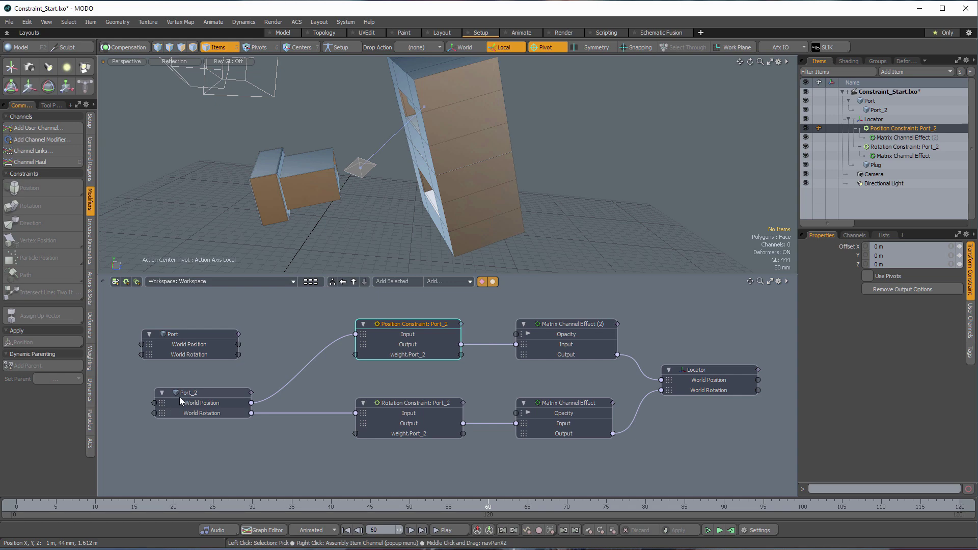
Step: Place the Port_2 node midway between the two constraint rows with Port clear above it, and scrub the timeline to frame 85
drag(203, 387, 208, 376)
drag(185, 331, 177, 314)
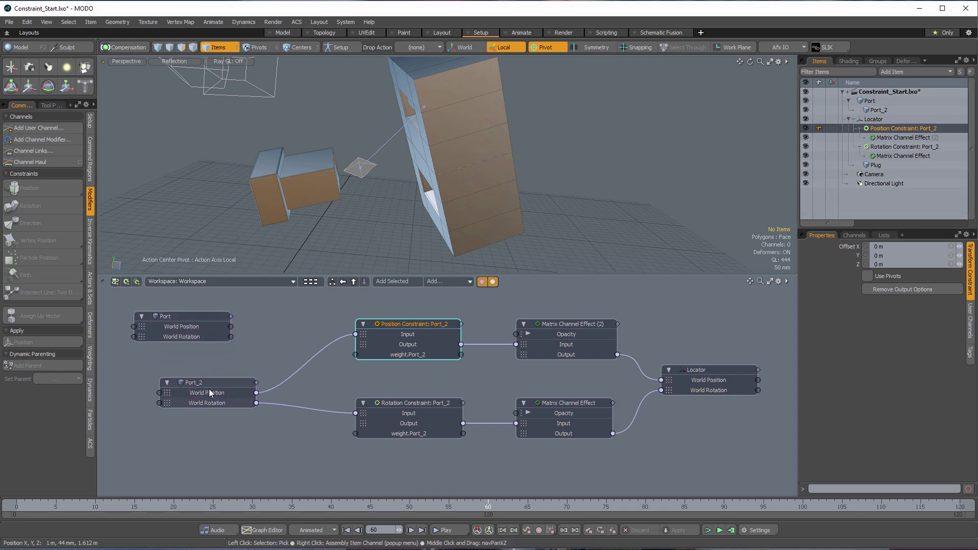
mouse_move(209, 389)
mouse_down()
mouse_move(203, 371)
mouse_move(207, 383)
mouse_up()
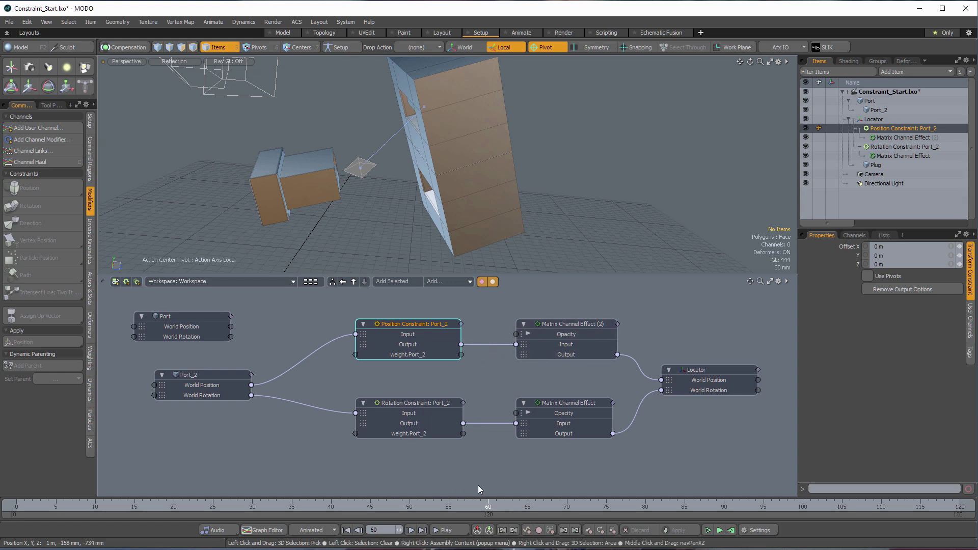
drag(488, 507, 684, 506)
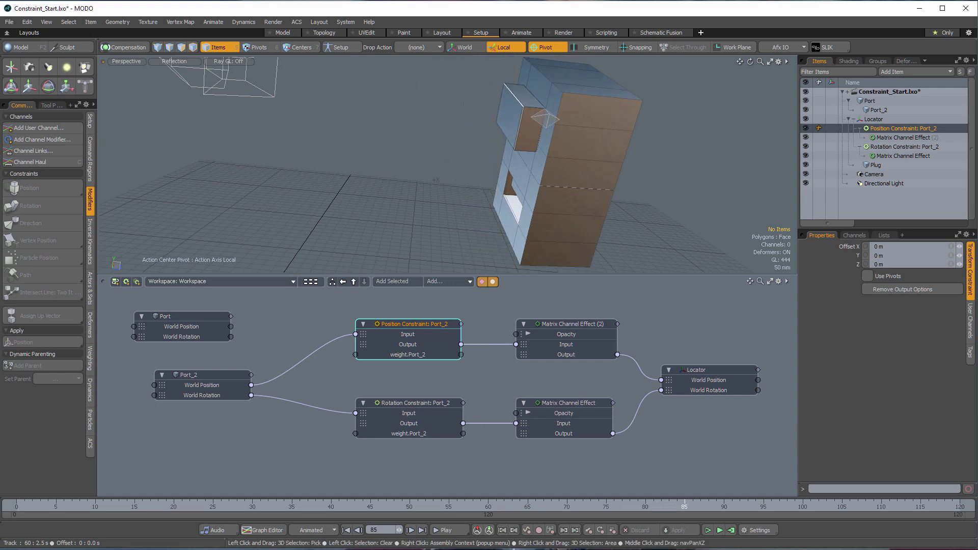